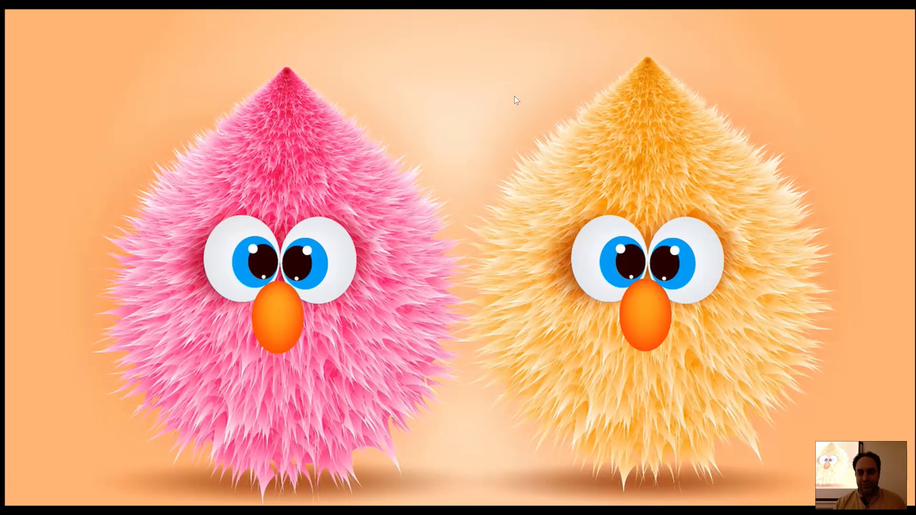
# Step: Open the Windows Start menu from the desktop with the Windows key
pyautogui.press('super')
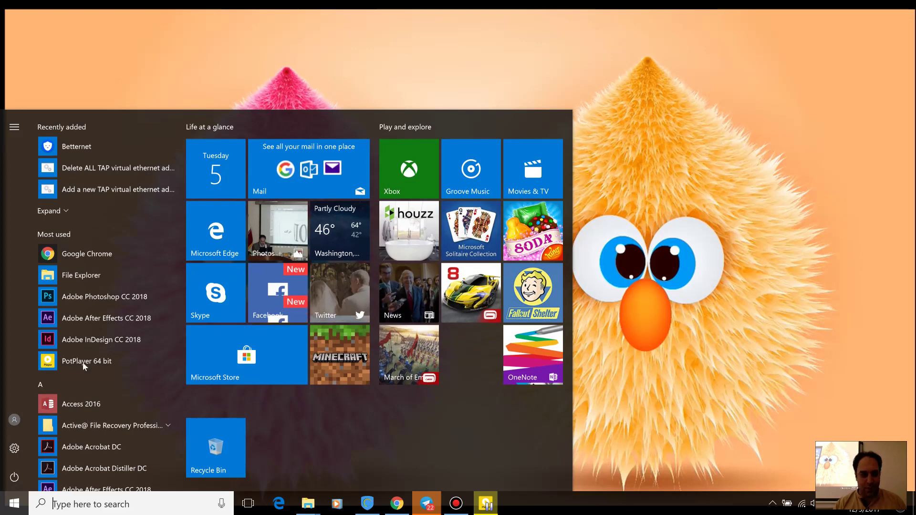
# Step: Search the Start menu for 'adobe' and launch Adobe Illustrator CC 2018
pyautogui.click(84, 513)
pyautogui.write('adobe')
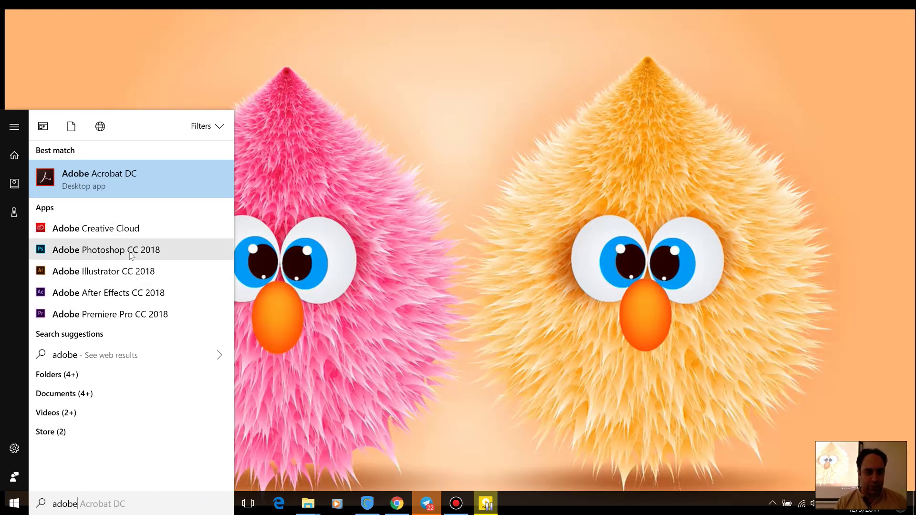
pyautogui.click(130, 274)
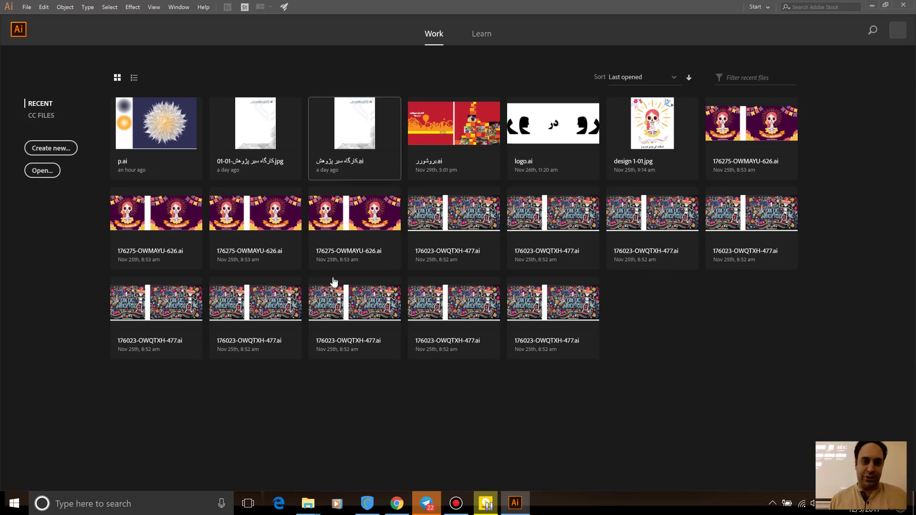
# Step: Create a blank A4 landscape document (297 x 210 mm) from the Art & Illustration presets
pyautogui.click(70, 153)
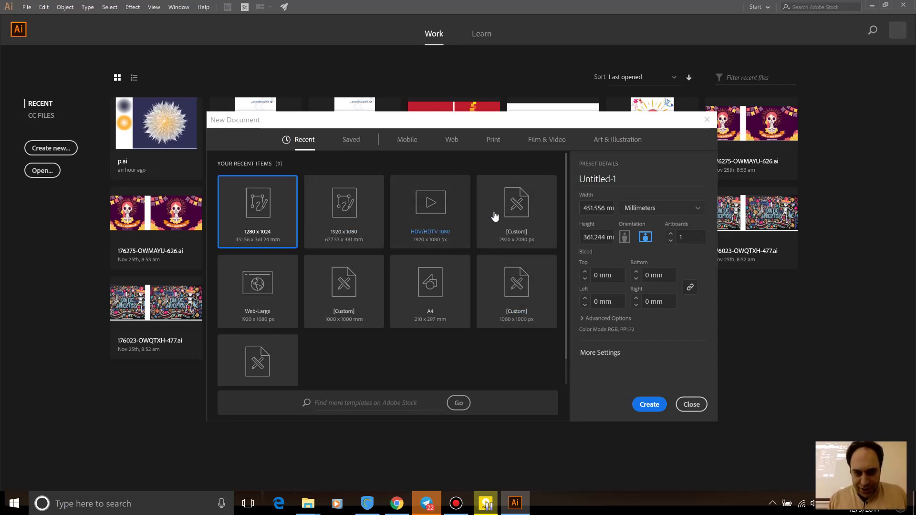
pyautogui.click(617, 138)
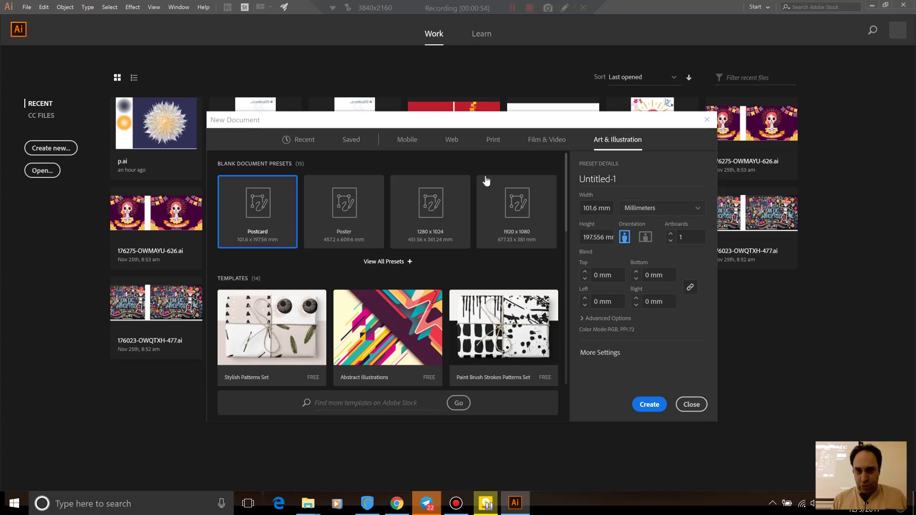
pyautogui.click(432, 213)
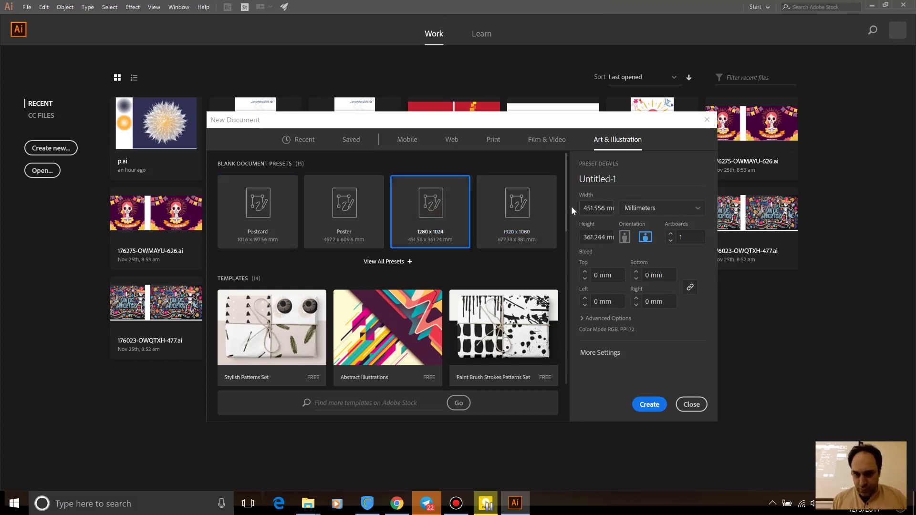
pyautogui.click(384, 262)
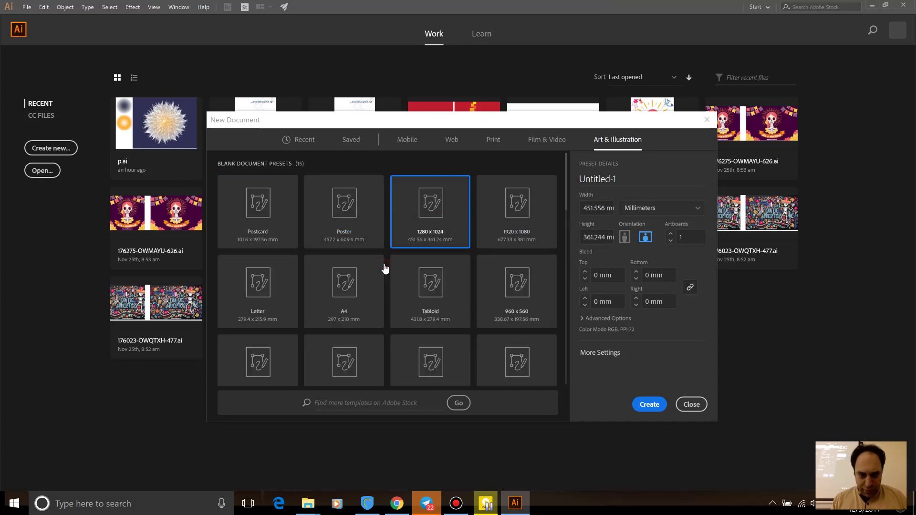
pyautogui.click(355, 287)
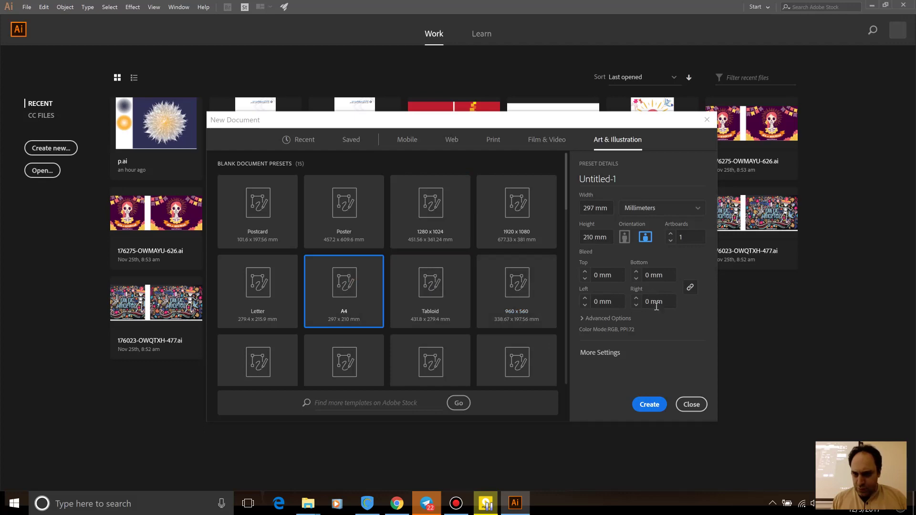
pyautogui.click(649, 404)
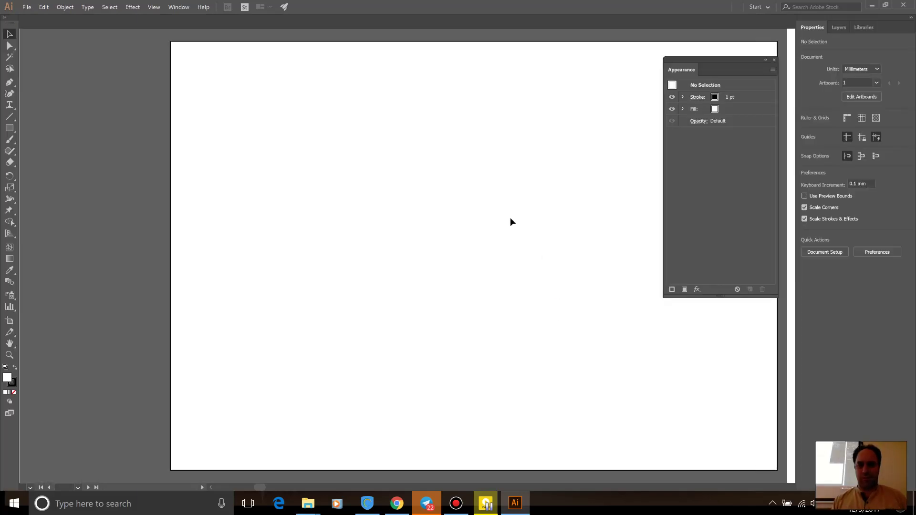
# Step: Widen Artboard 1 leftward to 361.25 x 210 mm, close Appearance, and view at 100%
pyautogui.click(10, 320)
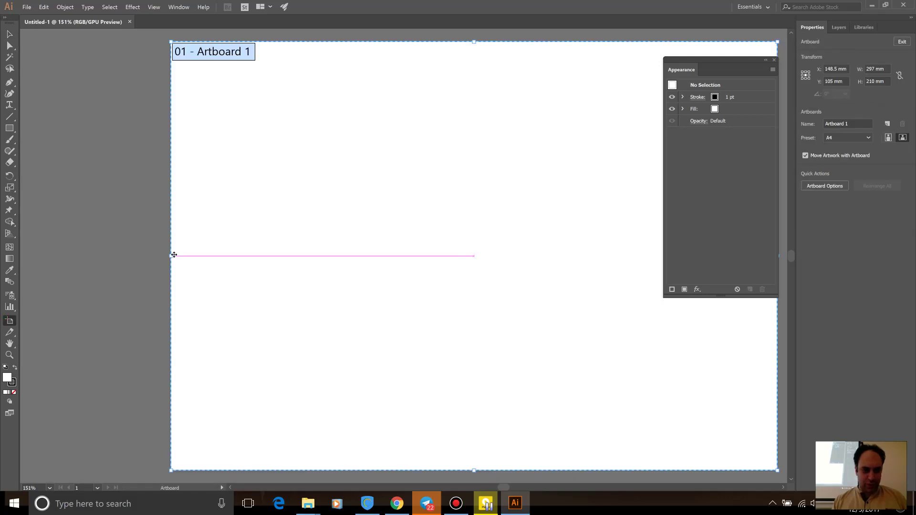
pyautogui.moveTo(175, 256); pyautogui.dragTo(39, 250)
pyautogui.click(8, 32)
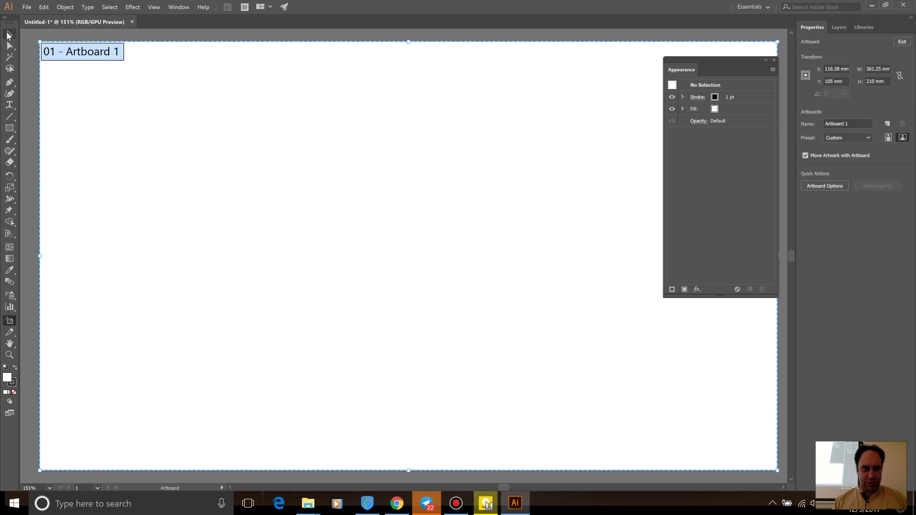
pyautogui.click(774, 59)
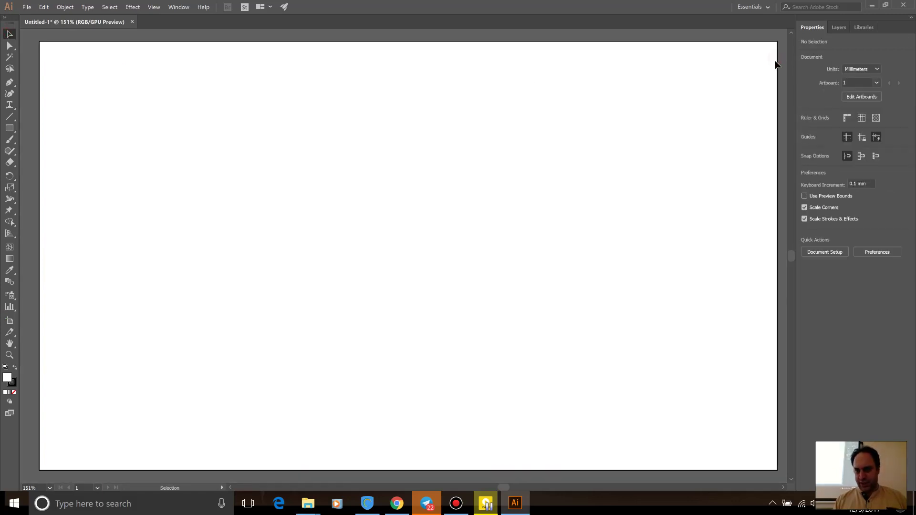
pyautogui.hotkey('ctrl', '0')
pyautogui.hotkey('ctrl', '1')
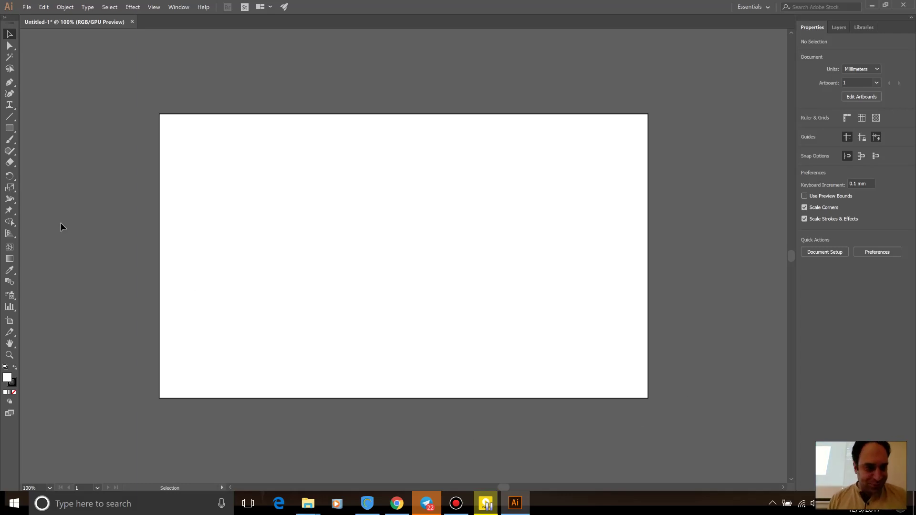
# Step: Draw a 133 x 133 mm square in the middle of the artboard
pyautogui.click(11, 129)
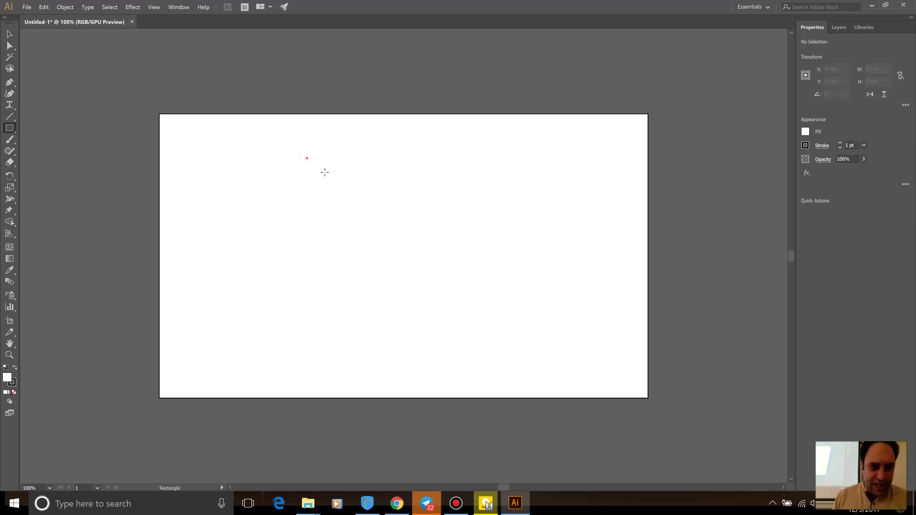
pyautogui.moveTo(307, 157); pyautogui.dragTo(486, 337)
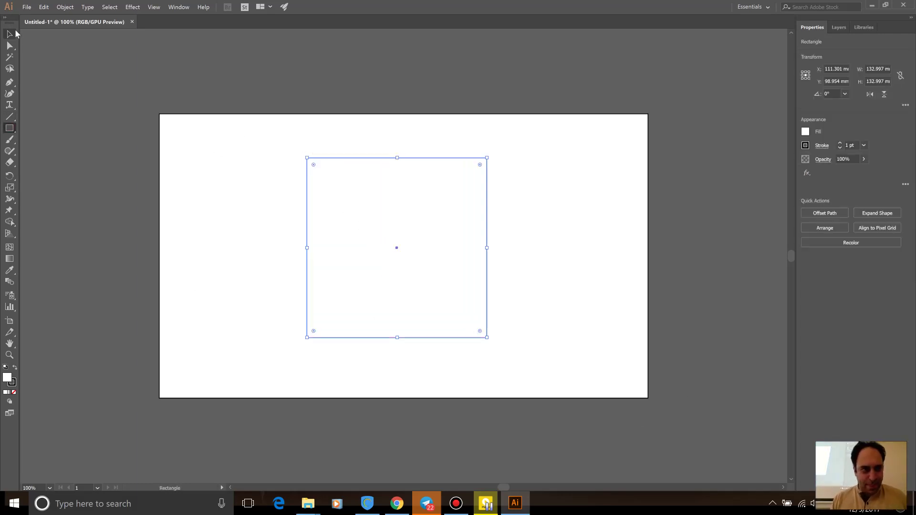
pyautogui.press('v')
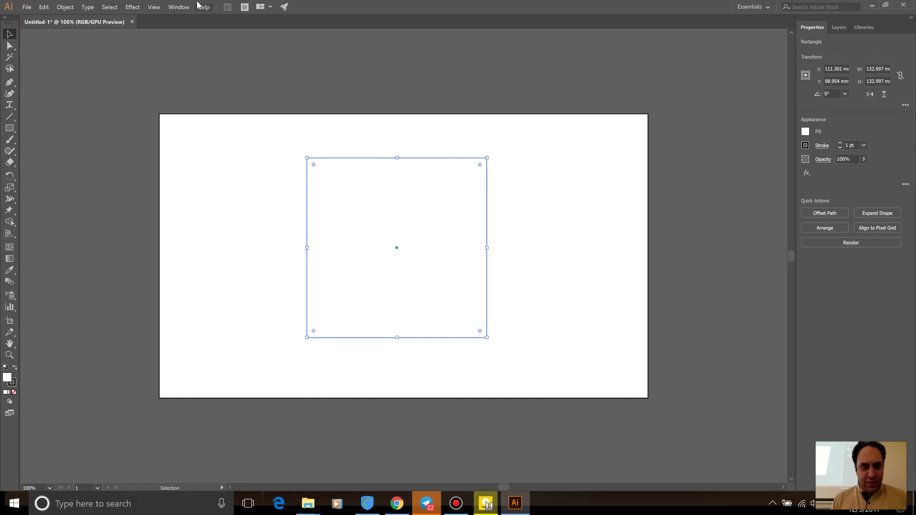
# Step: Fill the square with a radial gradient that has a dark stop at the centre
pyautogui.click(180, 7)
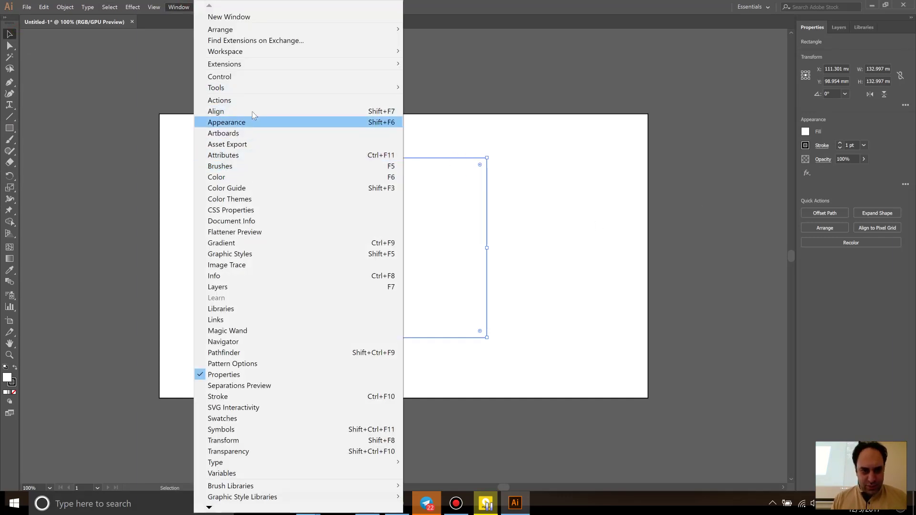
pyautogui.click(257, 243)
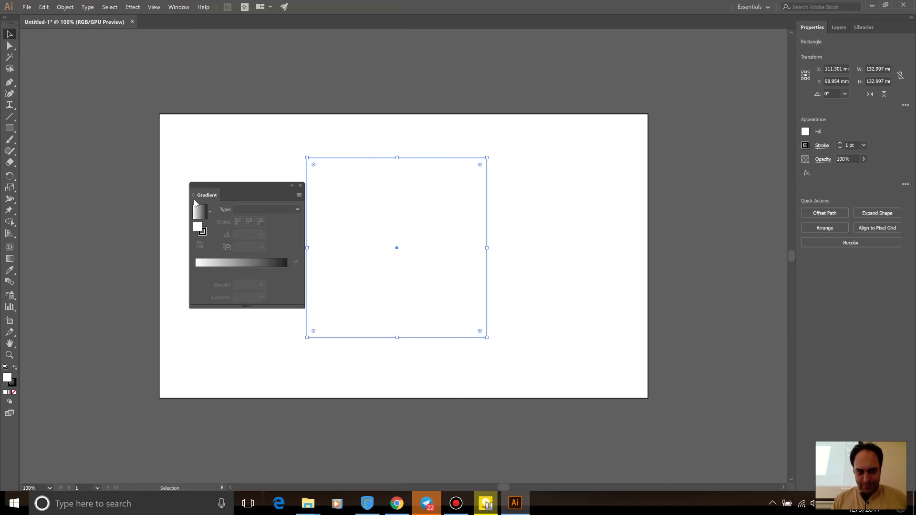
pyautogui.click(200, 211)
pyautogui.click(267, 210)
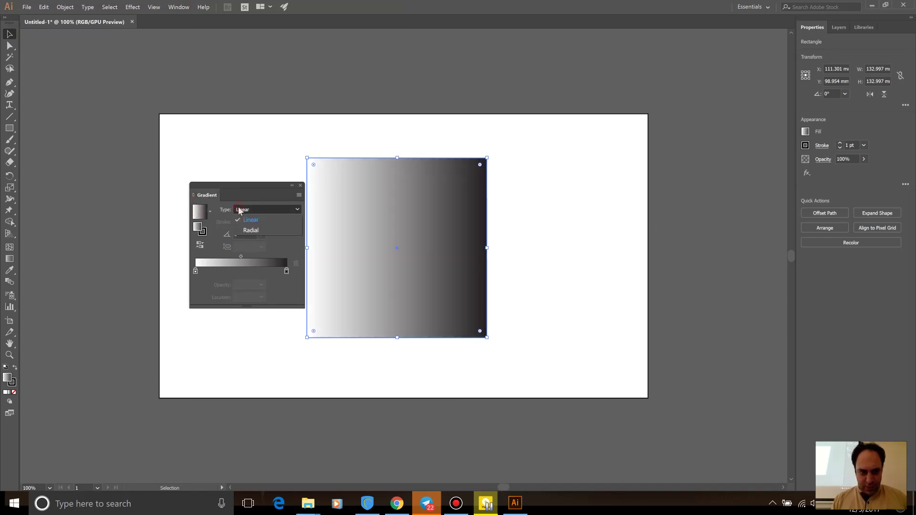
pyautogui.click(259, 230)
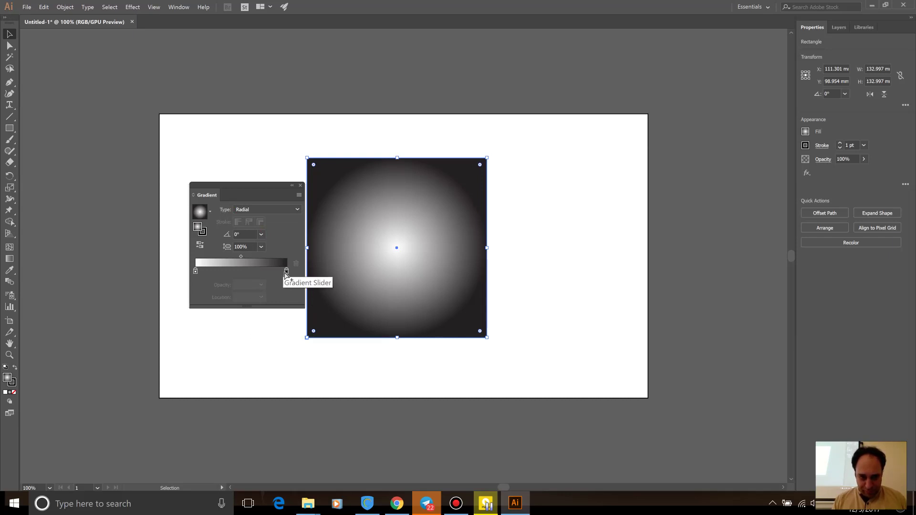
pyautogui.moveTo(286, 272)
pyautogui.mouseDown()
pyautogui.moveTo(216, 271)
pyautogui.moveTo(287, 271)
pyautogui.mouseUp()
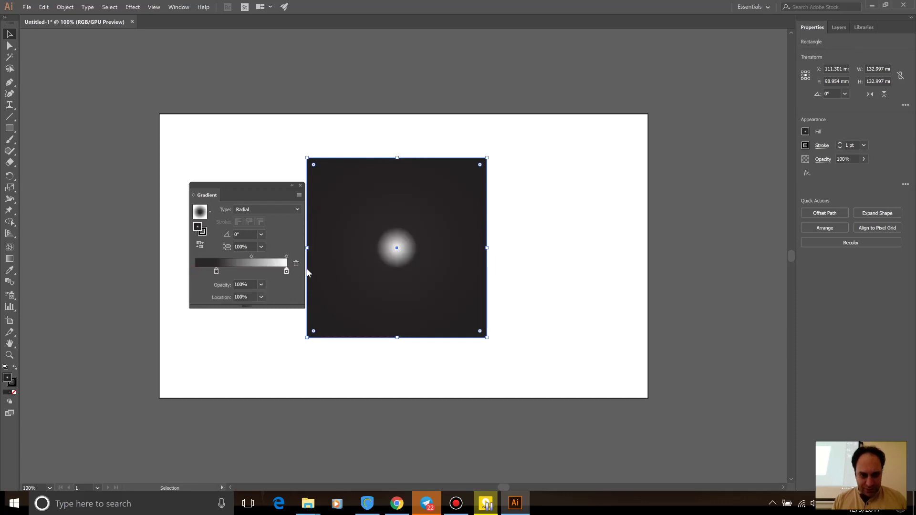
pyautogui.moveTo(216, 271); pyautogui.dragTo(195, 271)
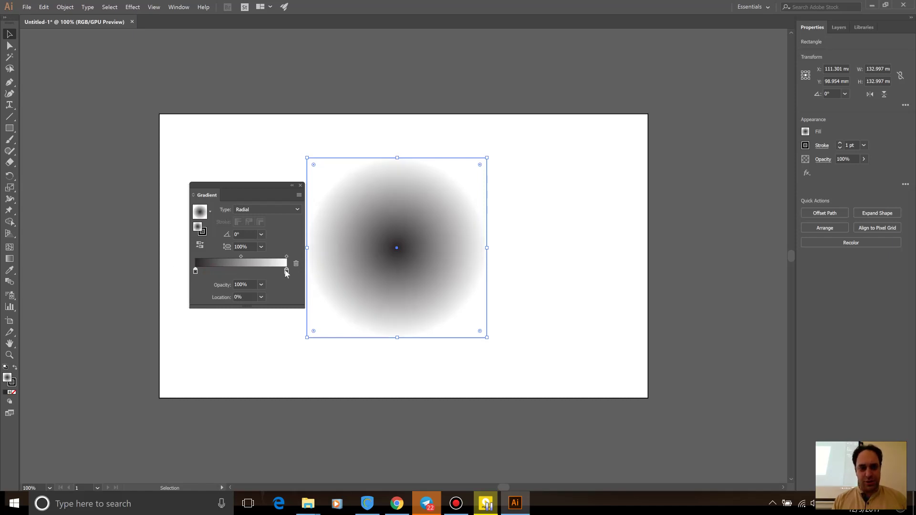
pyautogui.click(287, 273)
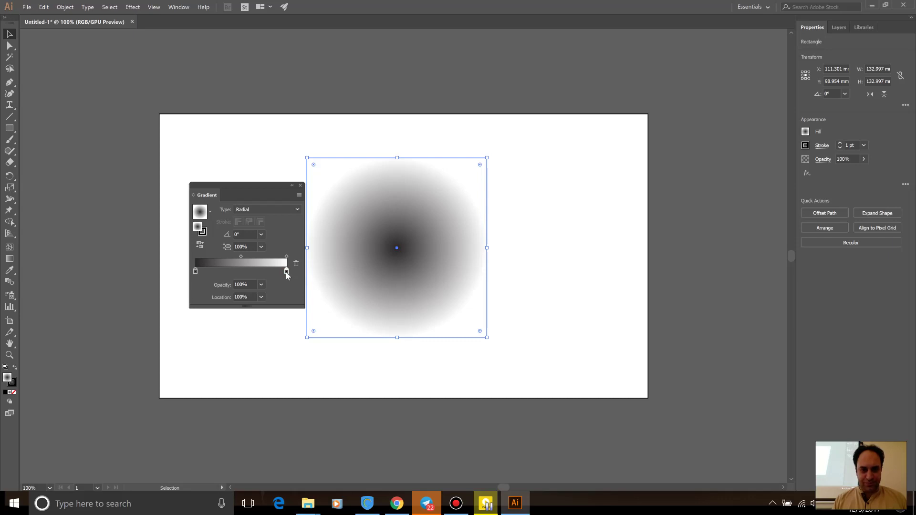
# Step: Change the gradient's centre stop from yellow to orange using the RGB sliders
pyautogui.doubleClick(194, 273)
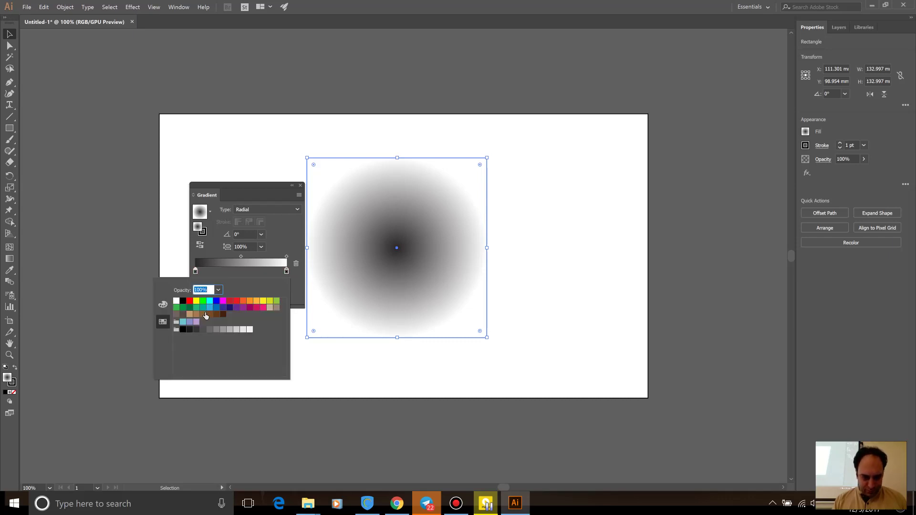
pyautogui.click(263, 301)
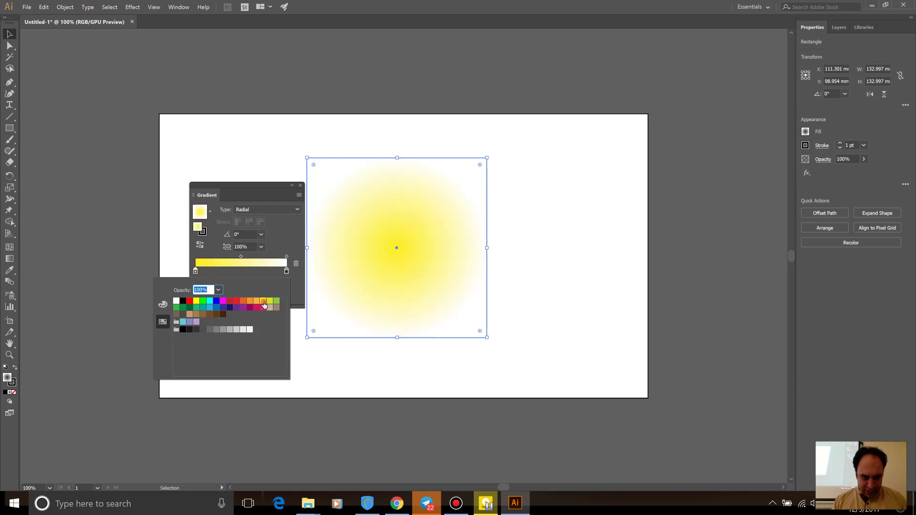
pyautogui.click(248, 275)
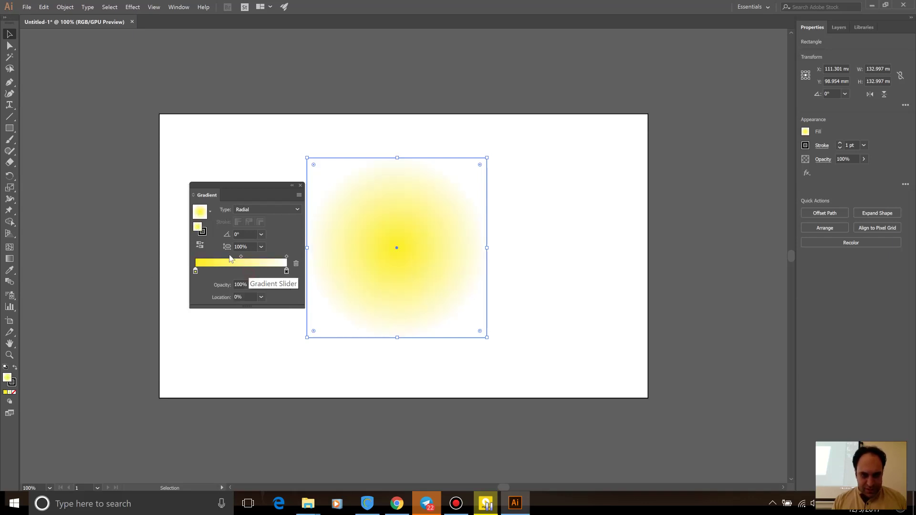
pyautogui.doubleClick(196, 270)
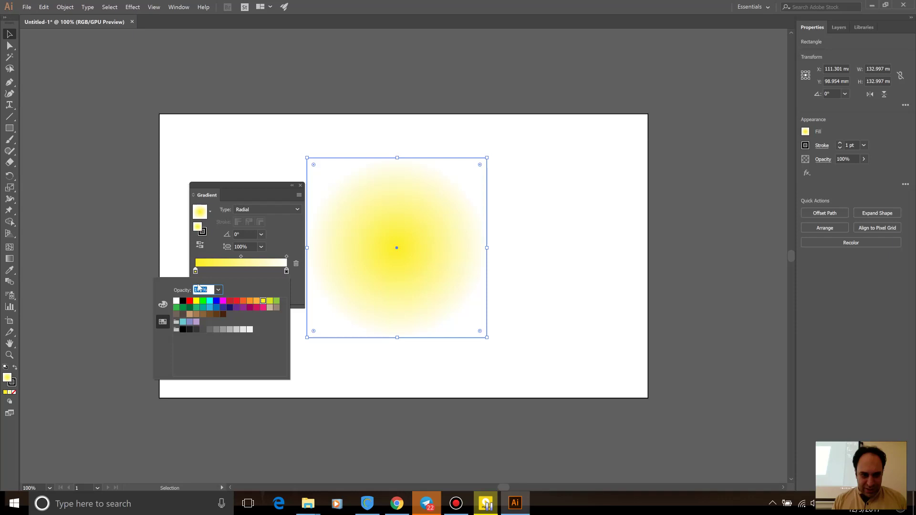
pyautogui.click(162, 308)
pyautogui.moveTo(251, 325); pyautogui.dragTo(237, 325)
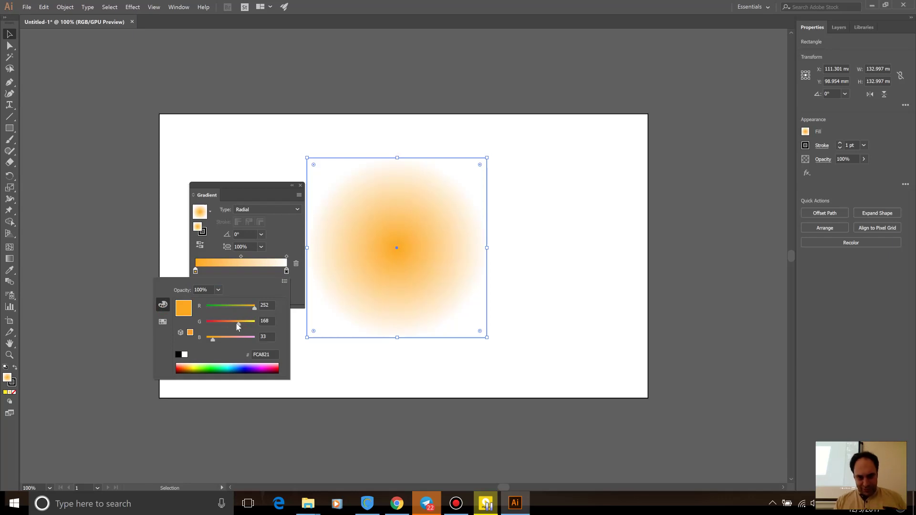
# Step: Add an orange E96100 gradient stop and move it to about 57%
pyautogui.click(258, 276)
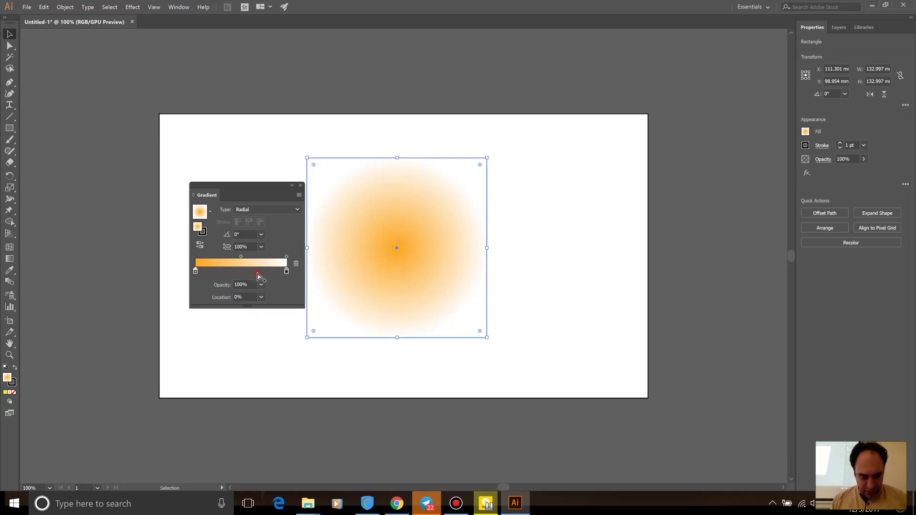
pyautogui.click(258, 272)
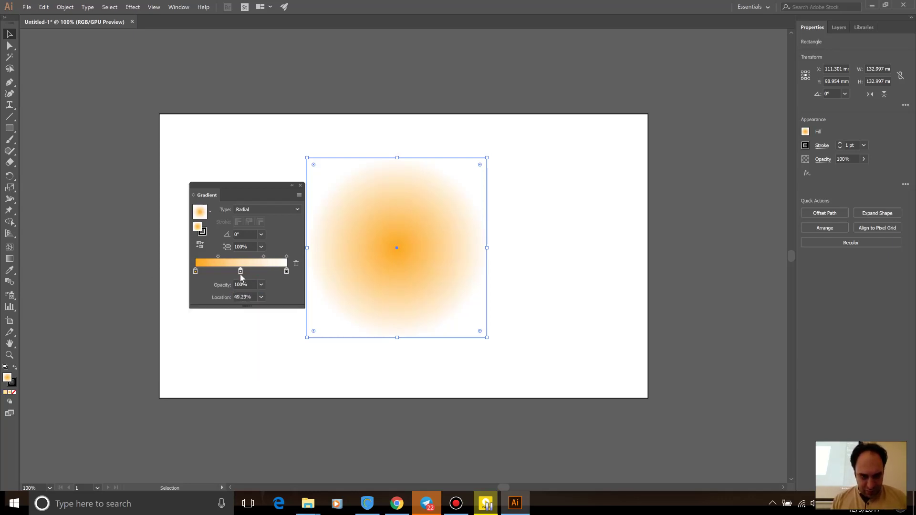
pyautogui.doubleClick(240, 272)
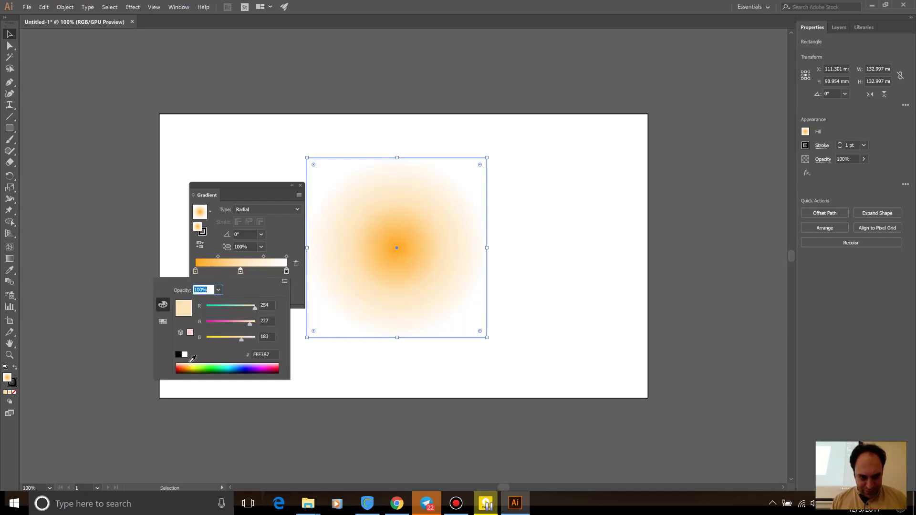
pyautogui.click(181, 365)
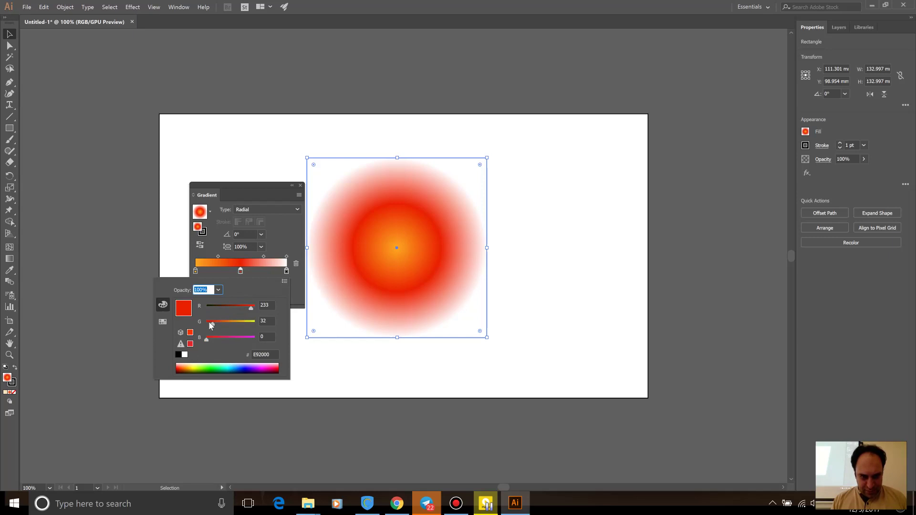
pyautogui.moveTo(215, 325); pyautogui.dragTo(226, 325)
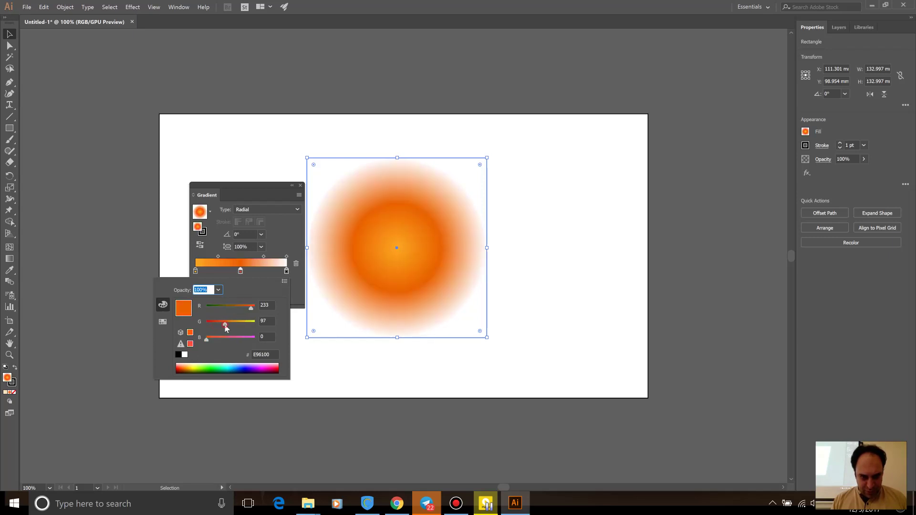
pyautogui.moveTo(241, 271)
pyautogui.mouseDown()
pyautogui.moveTo(233, 272)
pyautogui.moveTo(274, 256)
pyautogui.mouseUp()
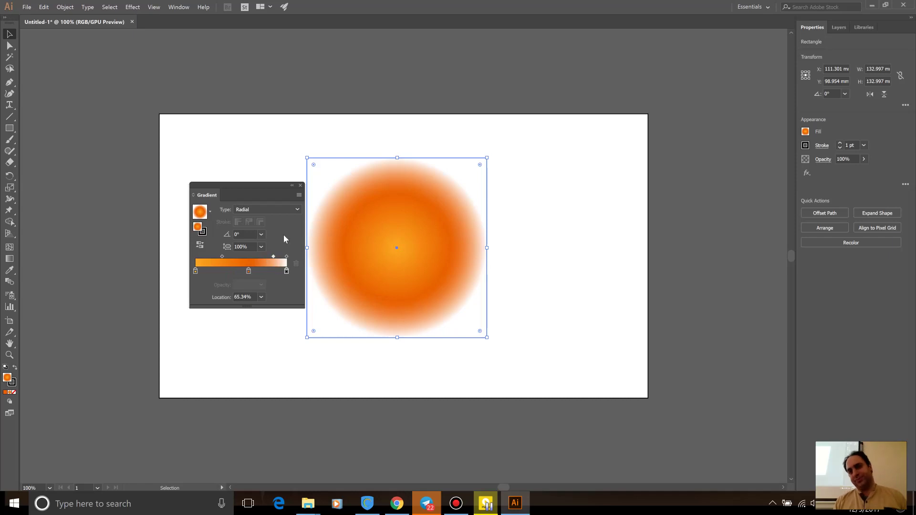
# Step: Move the orange gradient square off the artboard to the left
pyautogui.click(299, 184)
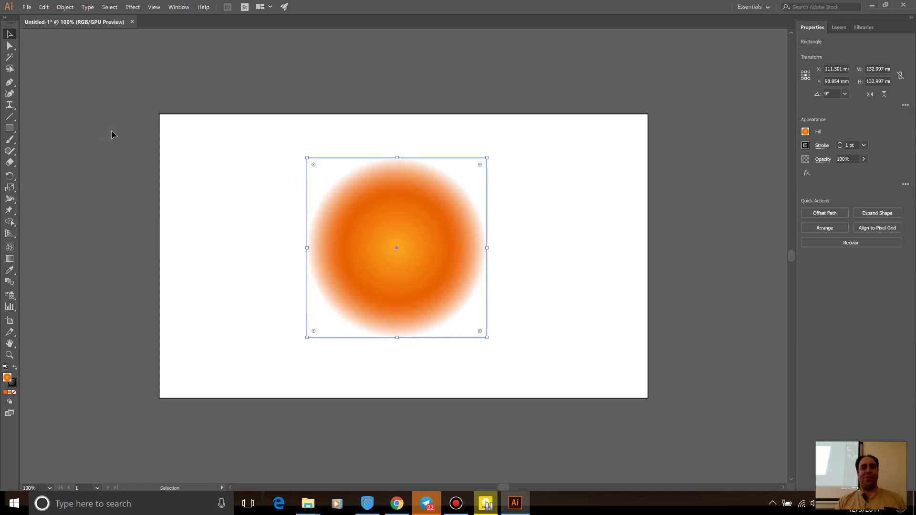
pyautogui.click(183, 130)
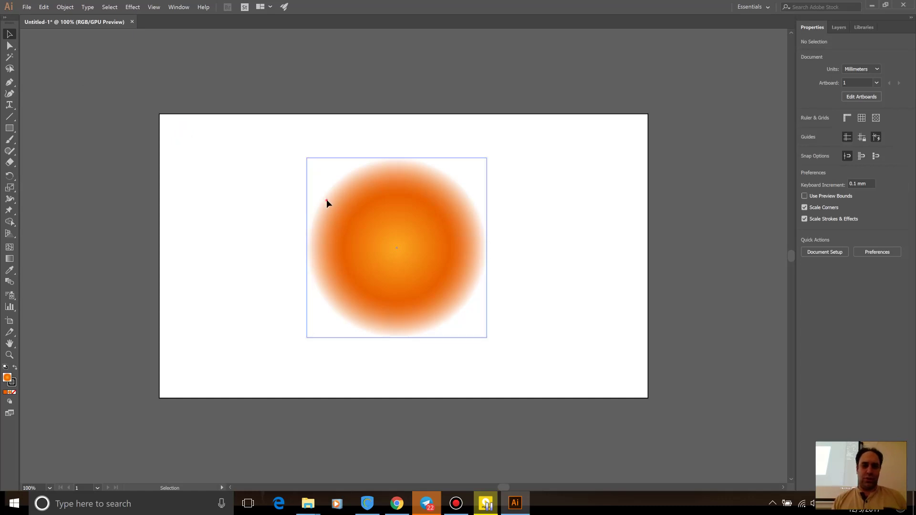
pyautogui.moveTo(326, 200); pyautogui.dragTo(1, 139)
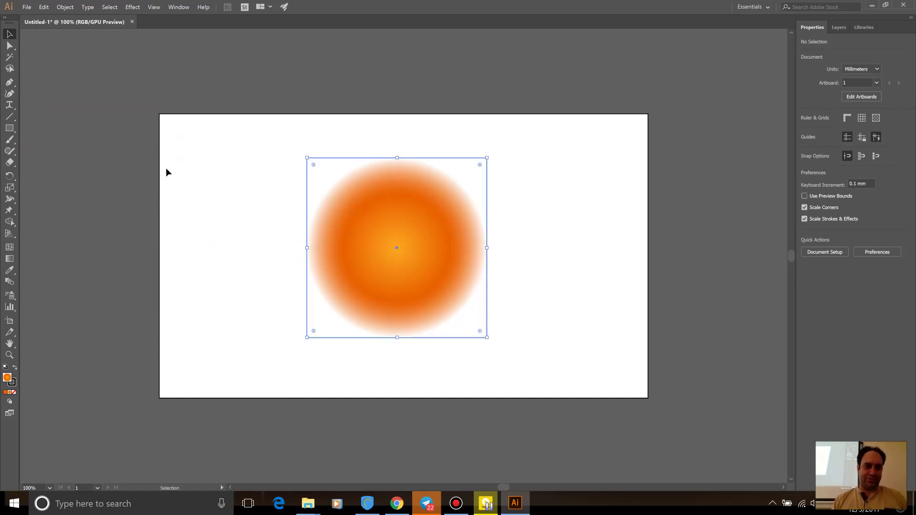
pyautogui.moveTo(463, 234)
pyautogui.mouseDown()
pyautogui.moveTo(233, 222)
pyautogui.moveTo(140, 181)
pyautogui.mouseUp()
pyautogui.click(307, 262)
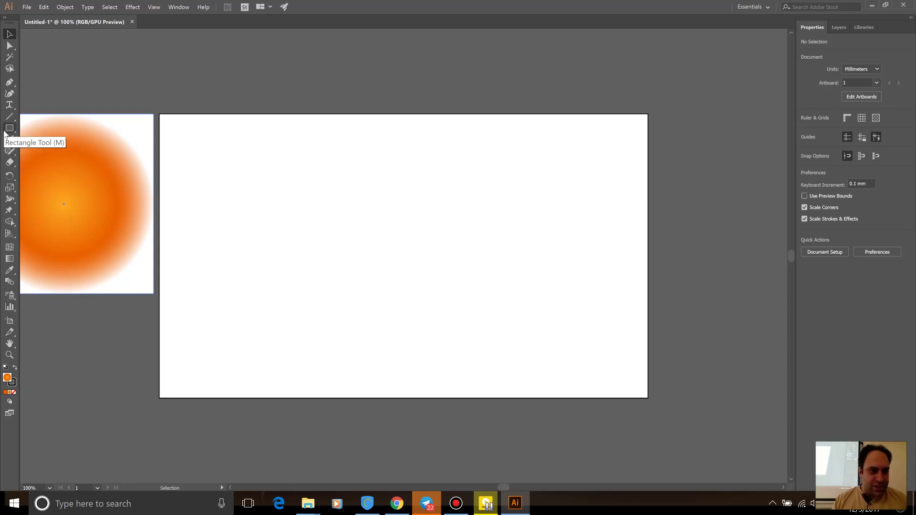
# Step: Create a 32-point star at the centre of the artboard
pyautogui.moveTo(9, 128); pyautogui.dragTo(62, 182)
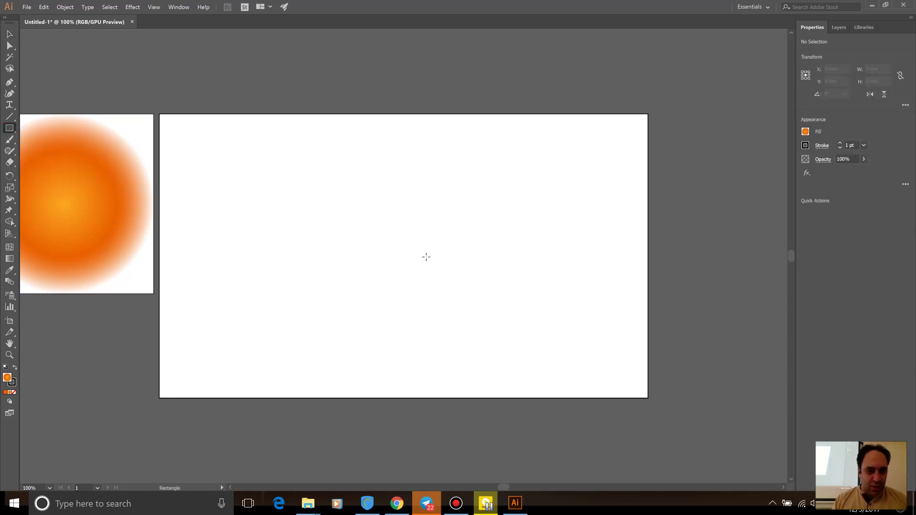
pyautogui.click(415, 243)
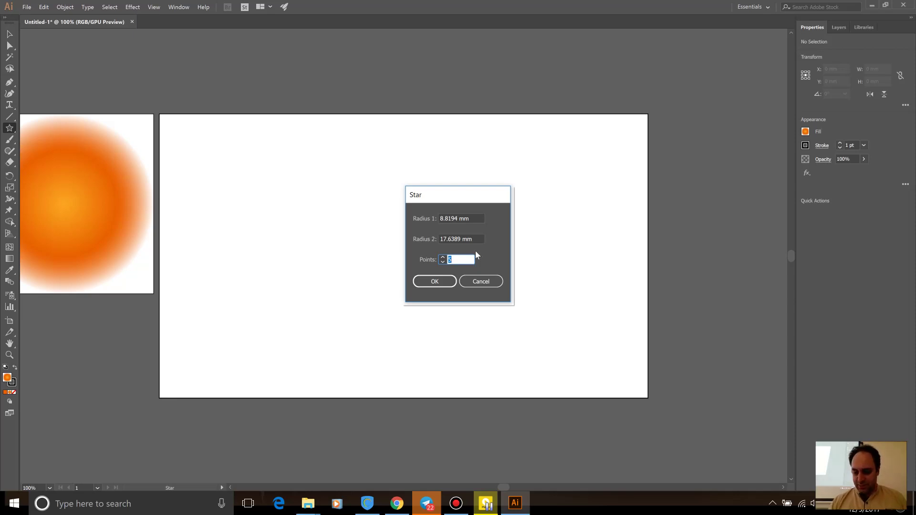
pyautogui.write('32')
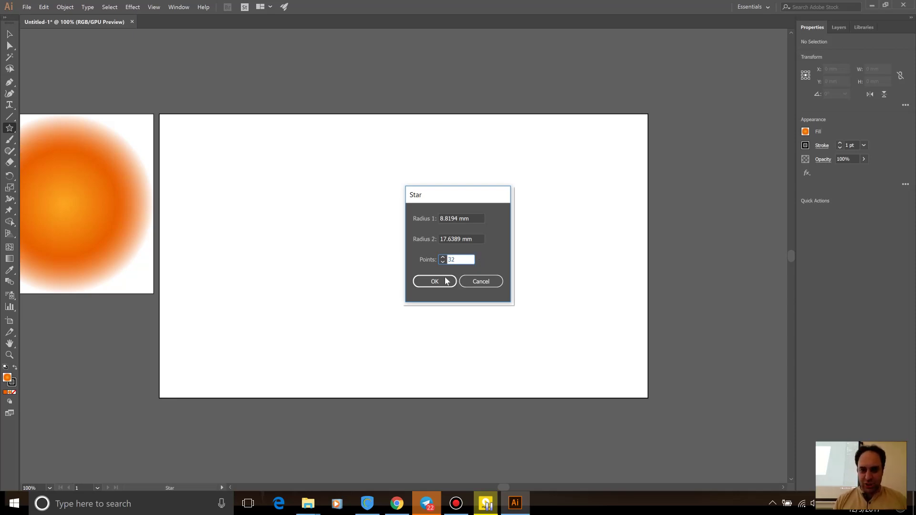
pyautogui.click(443, 281)
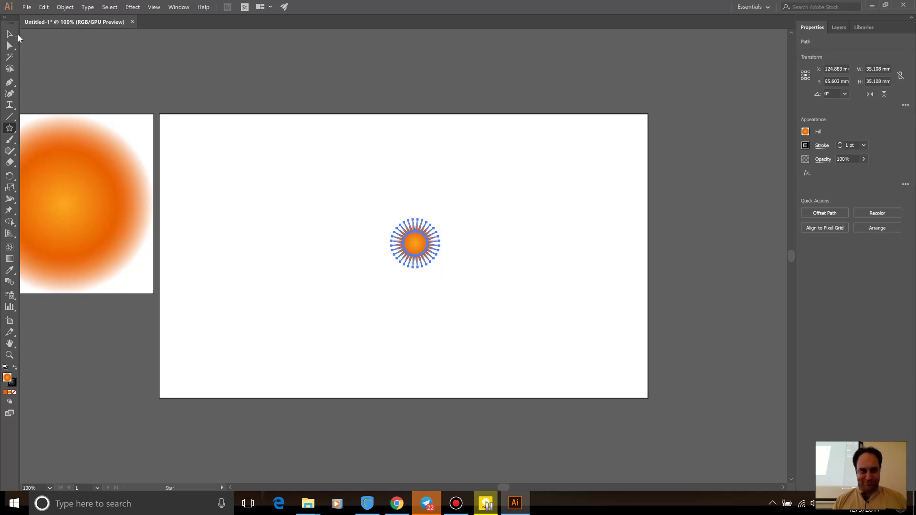
# Step: Scale the star up to about 180 x 180 mm and reposition it
pyautogui.click(9, 35)
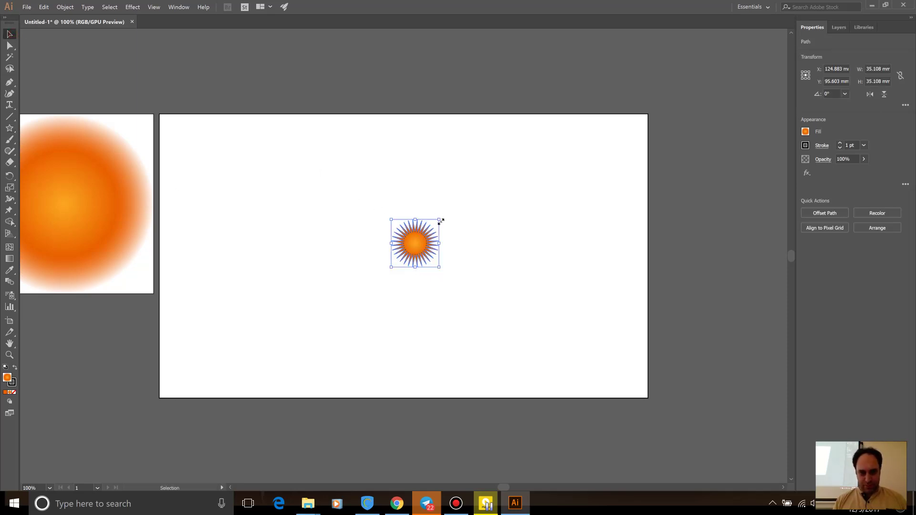
pyautogui.moveTo(439, 220); pyautogui.dragTo(610, 123)
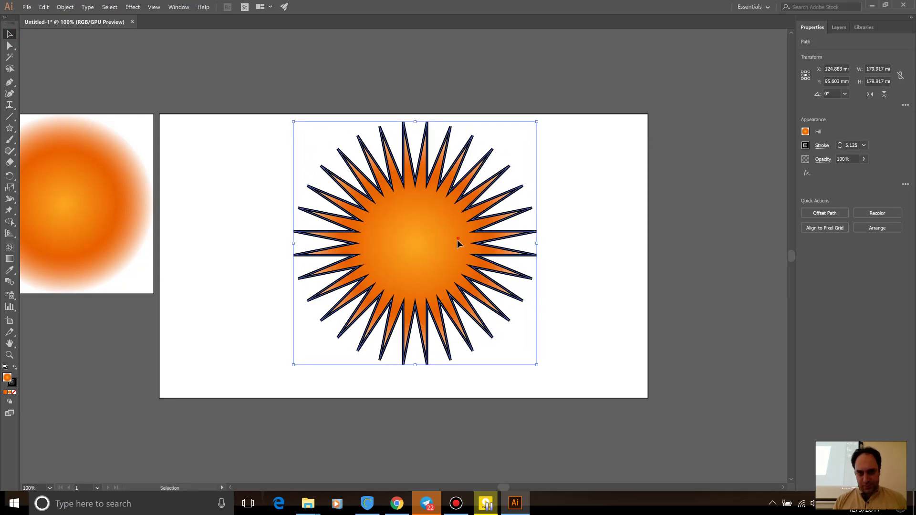
pyautogui.moveTo(457, 239); pyautogui.dragTo(447, 252)
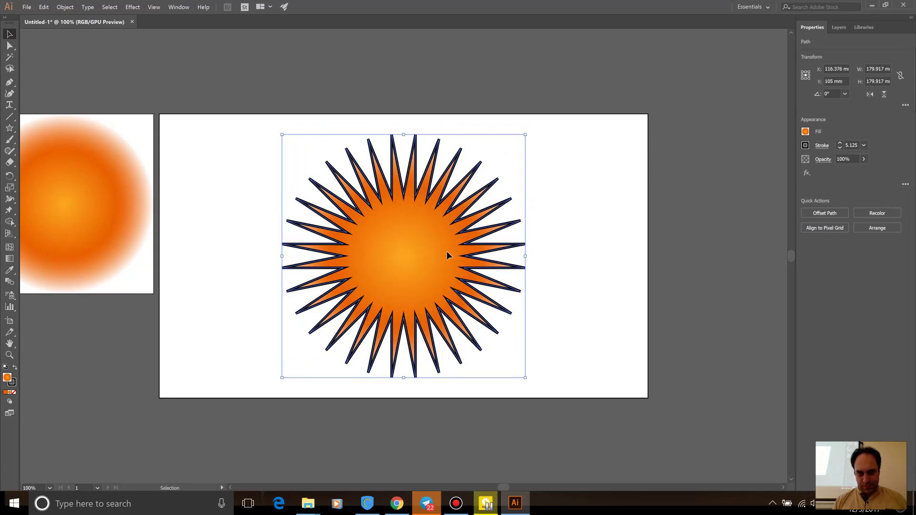
# Step: Remove the star's black outline by setting its stroke to None
pyautogui.doubleClick(14, 381)
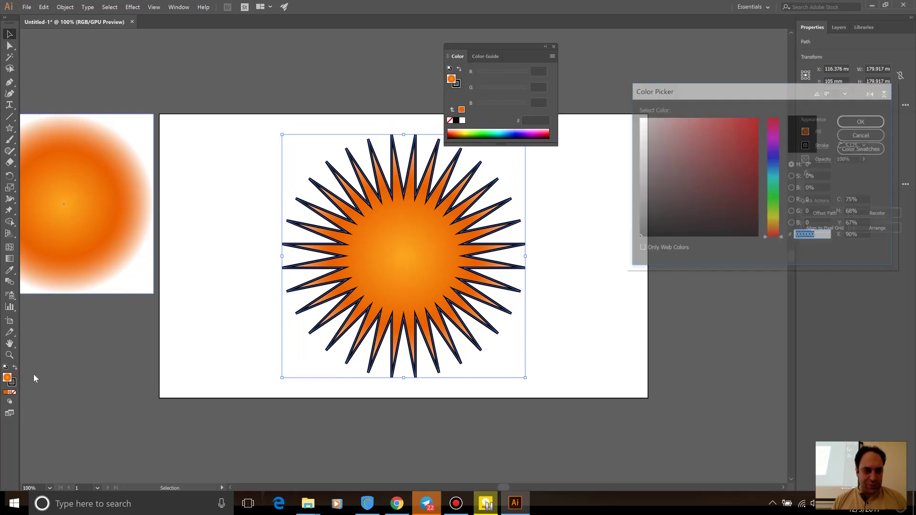
pyautogui.click(843, 136)
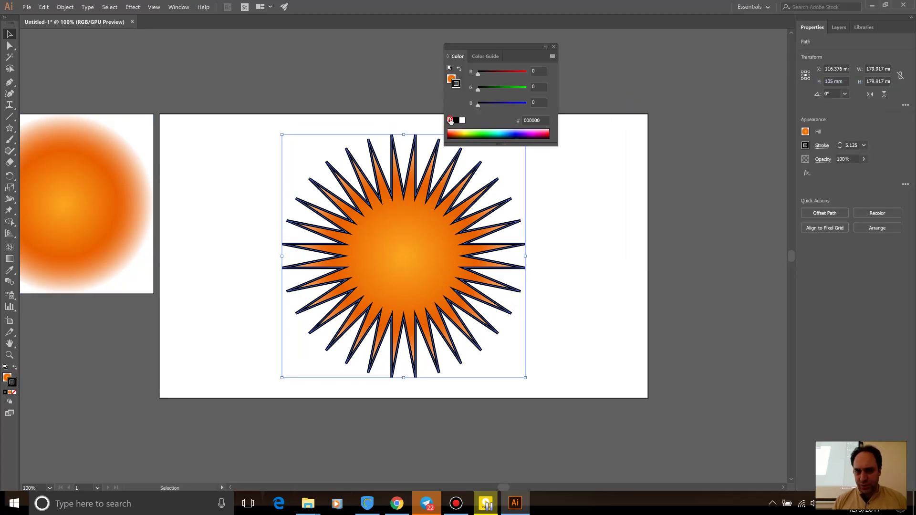
pyautogui.click(449, 120)
pyautogui.click(555, 224)
pyautogui.click(423, 237)
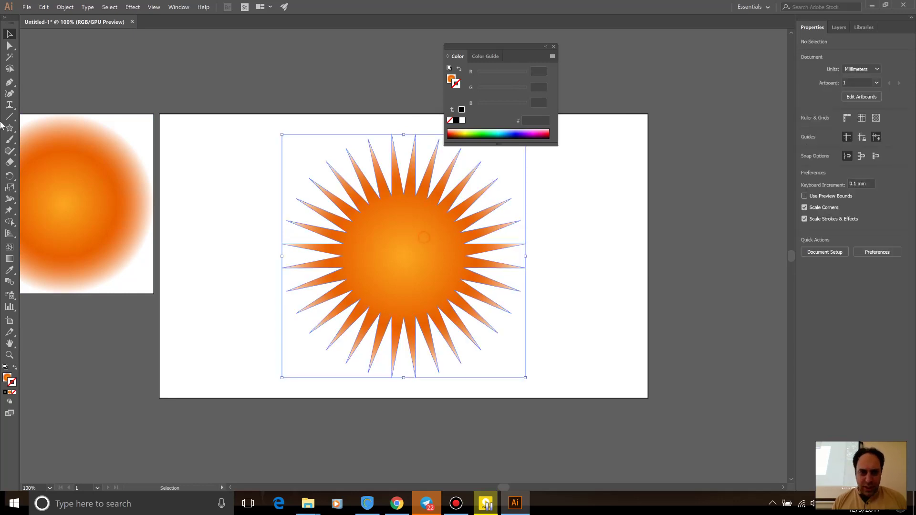
pyautogui.click(10, 45)
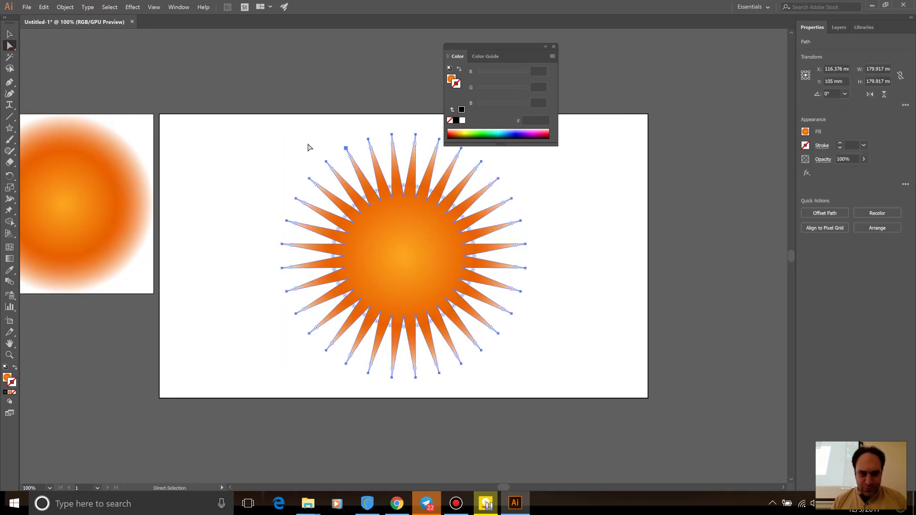
# Step: Round all of the star's tips with live corners into soft rays
pyautogui.moveTo(246, 102); pyautogui.dragTo(557, 398)
pyautogui.click(525, 244)
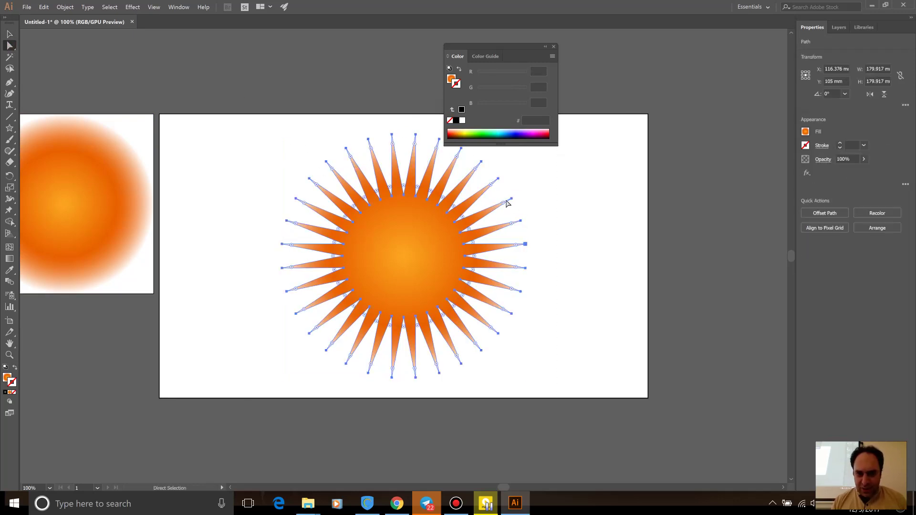
pyautogui.moveTo(504, 204); pyautogui.dragTo(490, 211)
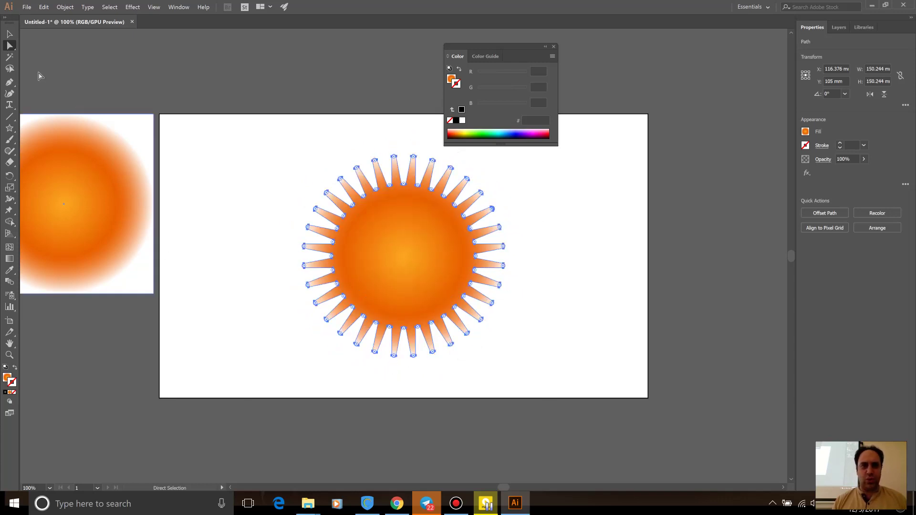
# Step: Make a tiny 7 mm copy of the rounded star at its centre
pyautogui.click(10, 32)
pyautogui.click(156, 78)
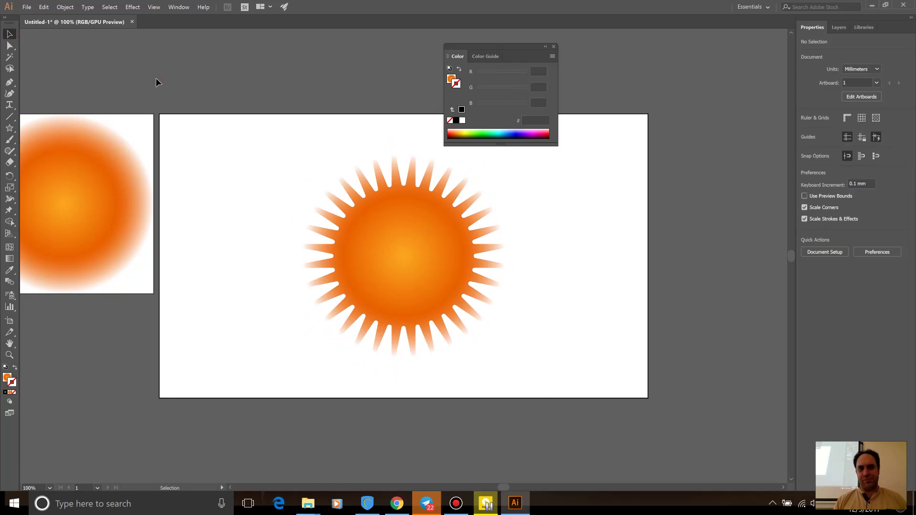
pyautogui.click(371, 262)
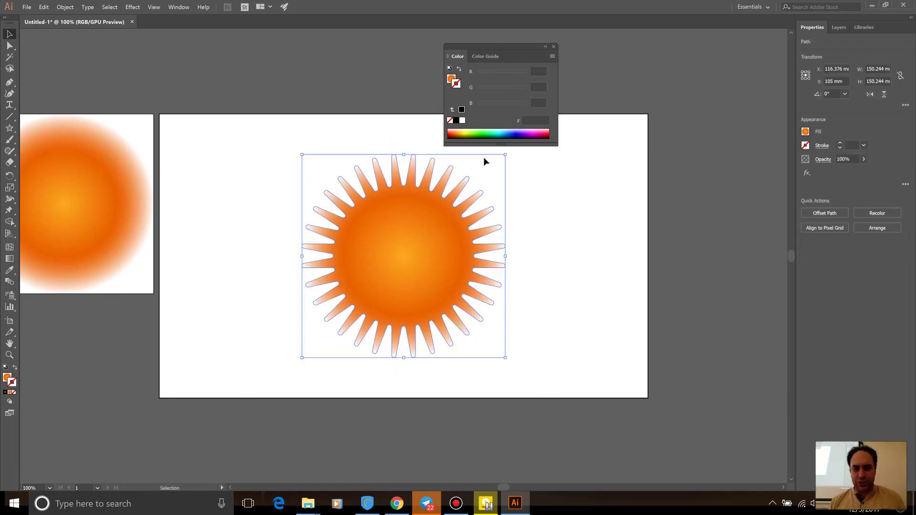
pyautogui.moveTo(507, 155); pyautogui.dragTo(410, 221)
# Step: Select both sun shapes and set Blend Options spacing to Specified Steps
pyautogui.click(323, 124)
pyautogui.moveTo(300, 136); pyautogui.dragTo(512, 408)
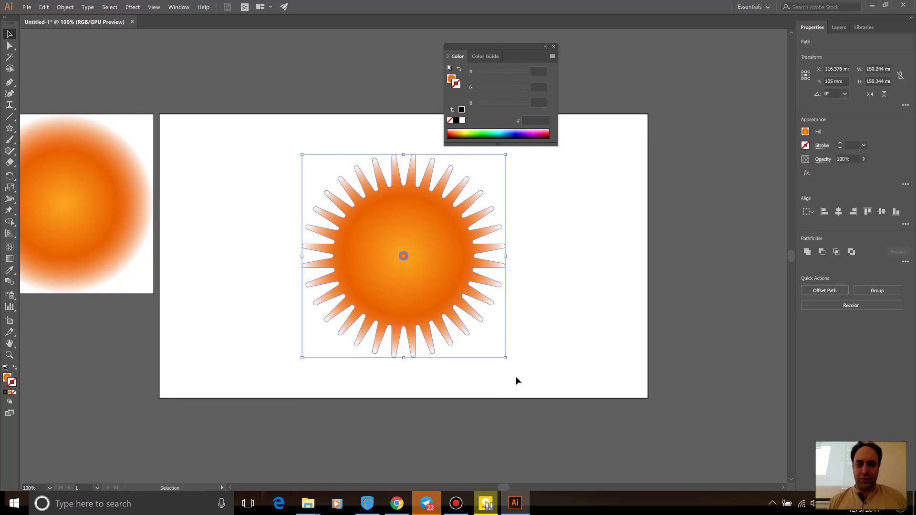
pyautogui.click(65, 7)
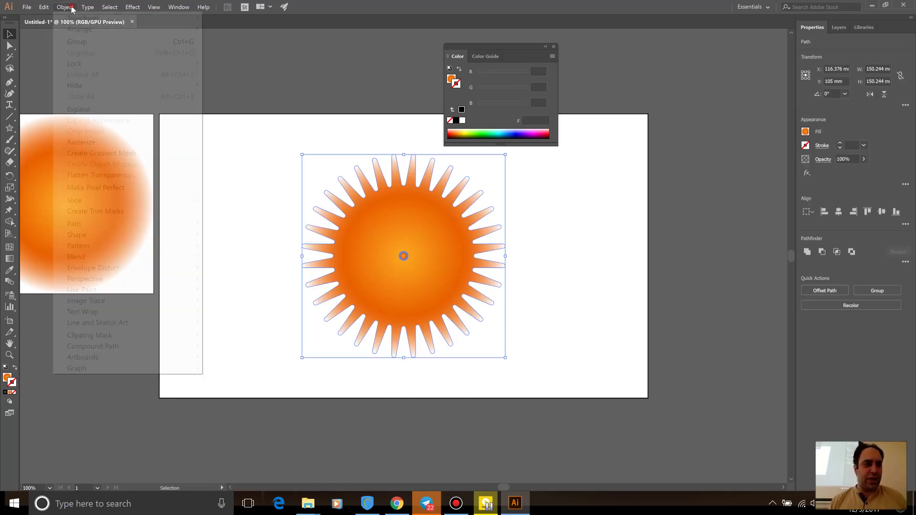
pyautogui.moveTo(76, 256)
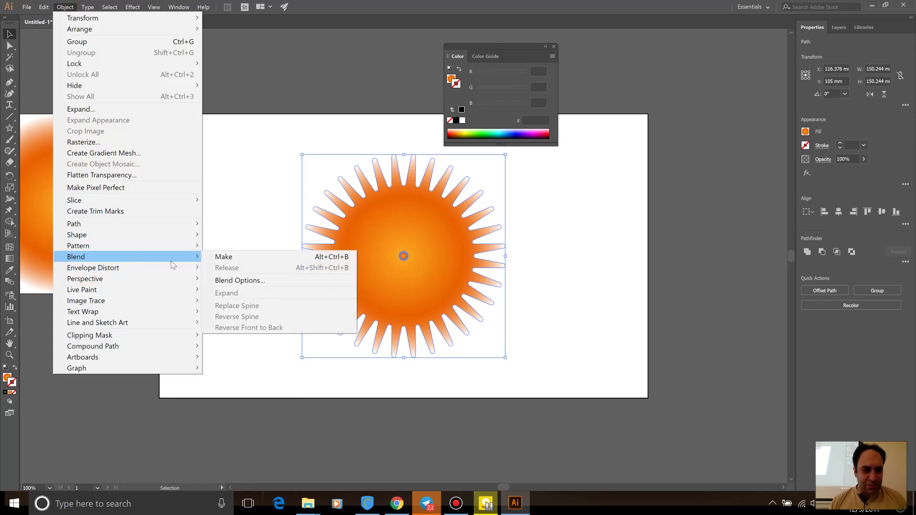
pyautogui.click(241, 282)
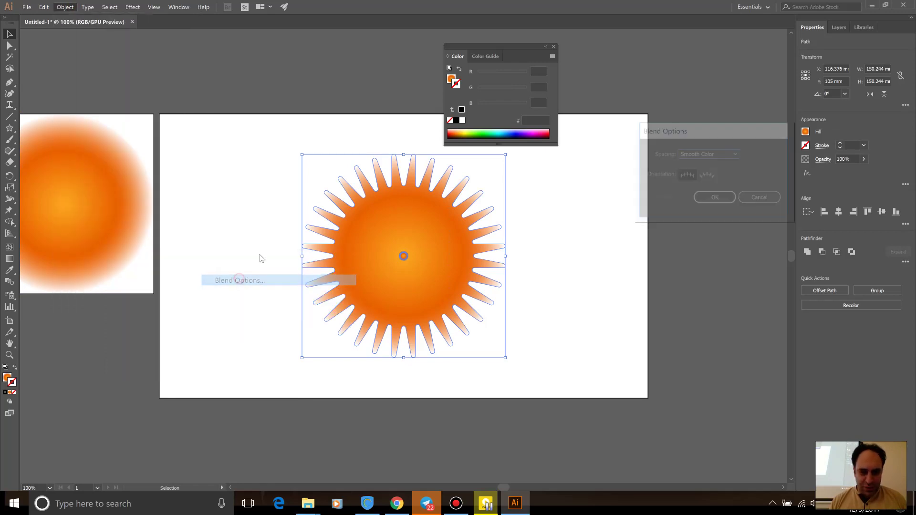
pyautogui.click(682, 153)
pyautogui.click(699, 175)
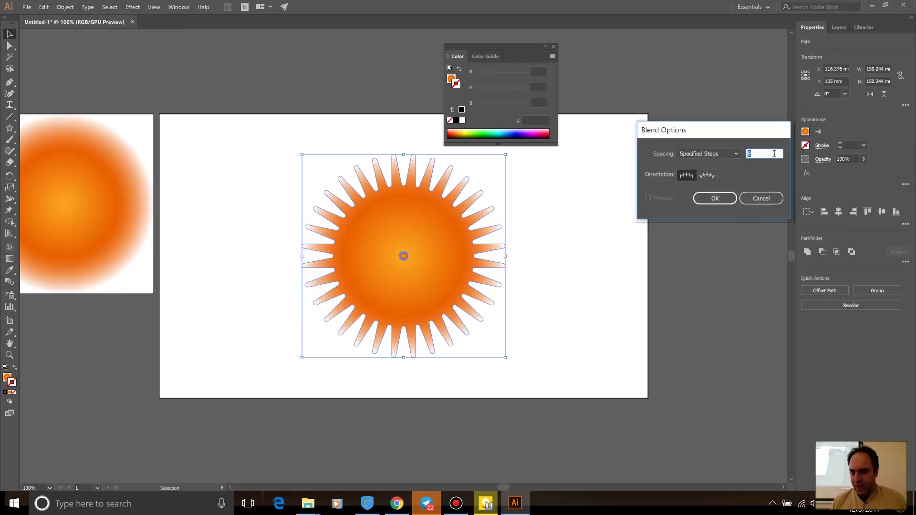
pyautogui.write('100')
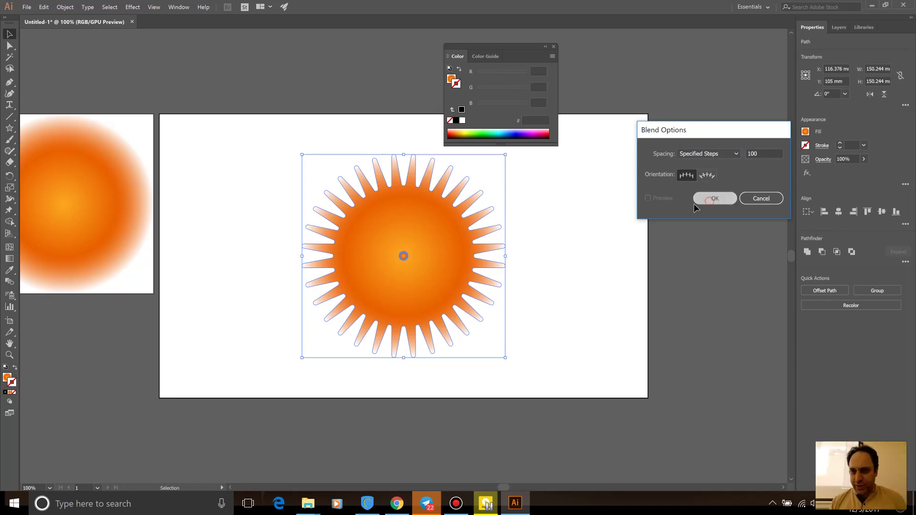
pyautogui.click(696, 201)
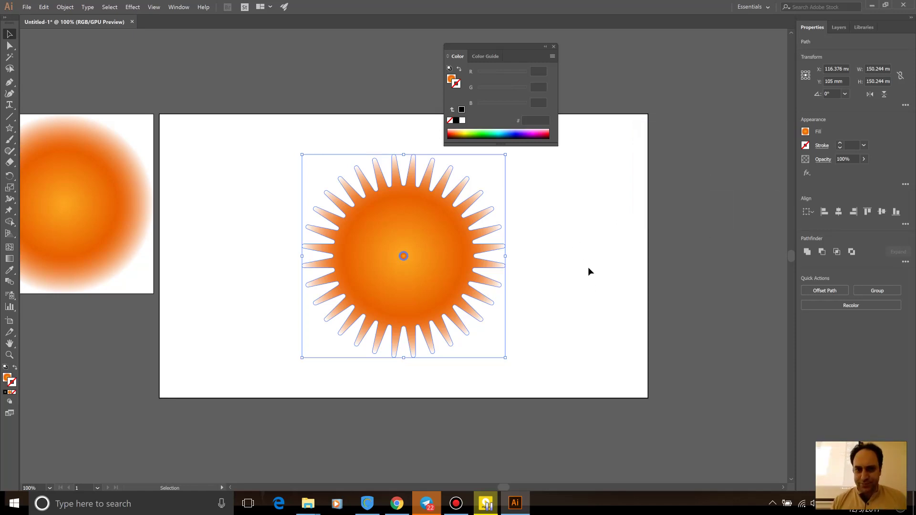
# Step: Blend the two sun shapes with Ctrl+Alt+B into a 100-step orange starburst
pyautogui.click(65, 6)
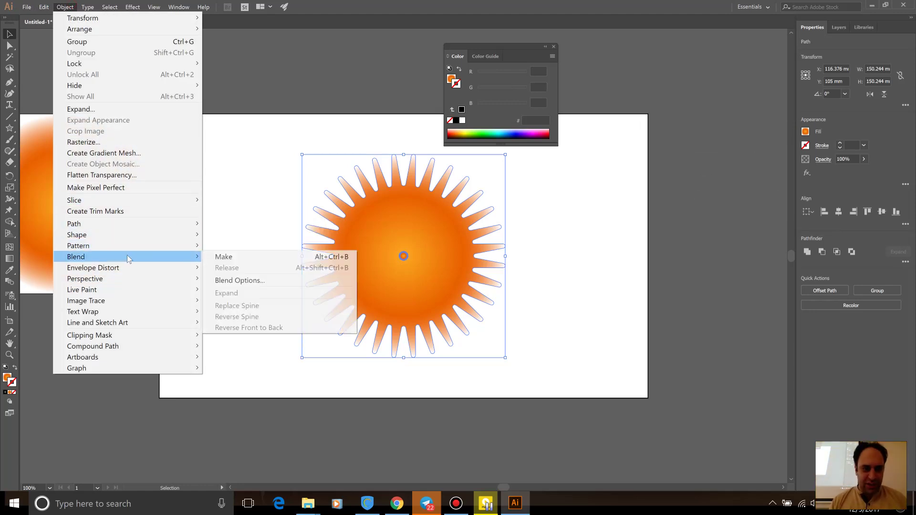
pyautogui.click(325, 7)
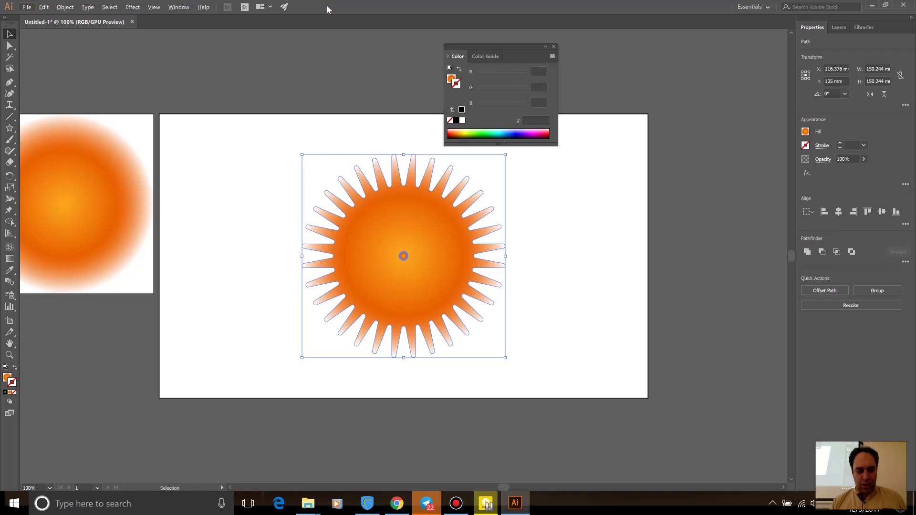
pyautogui.hotkey('ctrl', 'alt', 'b')
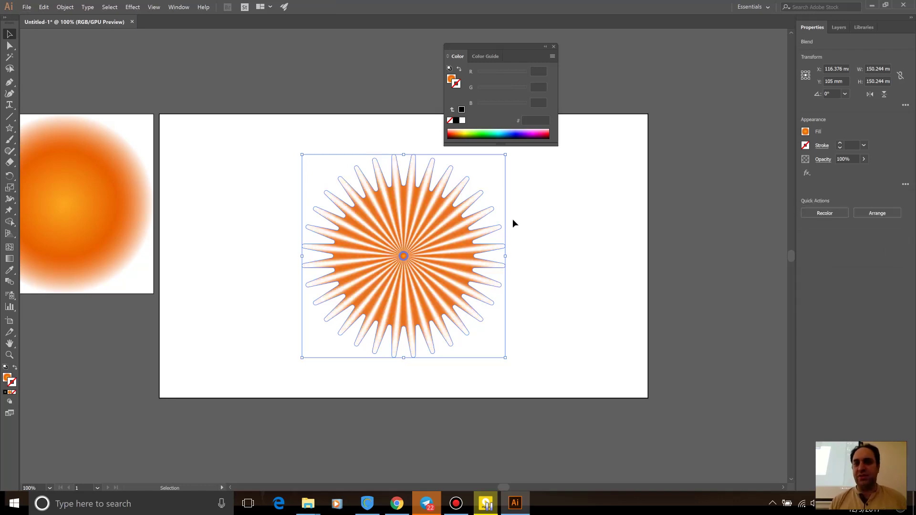
pyautogui.click(513, 219)
pyautogui.moveTo(508, 47); pyautogui.dragTo(738, 39)
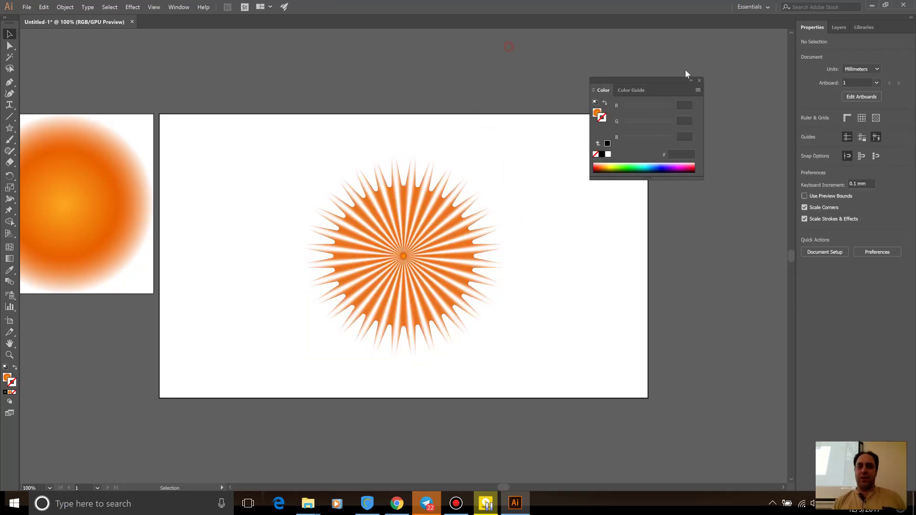
pyautogui.hotkey('ctrl', '0')
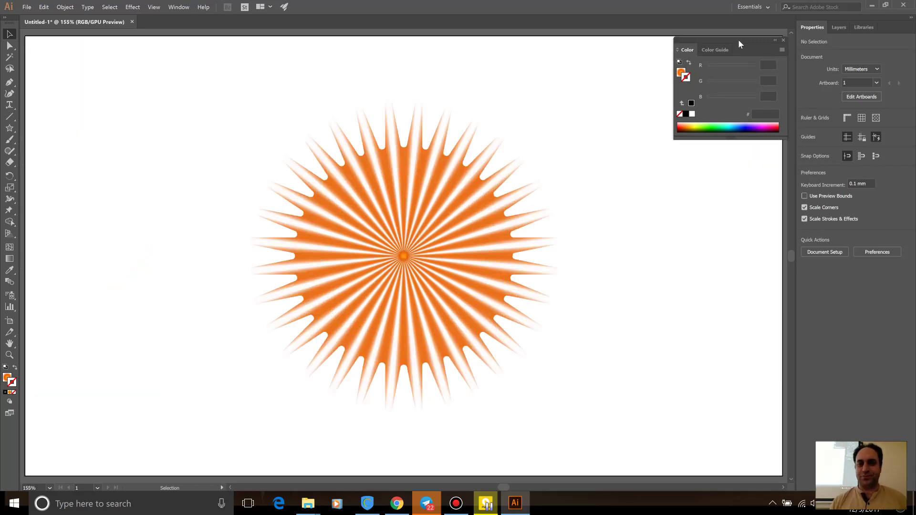
pyautogui.hotkey('ctrl', '+')
pyautogui.hotkey('ctrl', '+')
pyautogui.hotkey('ctrl', '+')
pyautogui.hotkey('ctrl', '+')
pyautogui.hotkey('ctrl', '+')
pyautogui.hotkey('ctrl', '+')
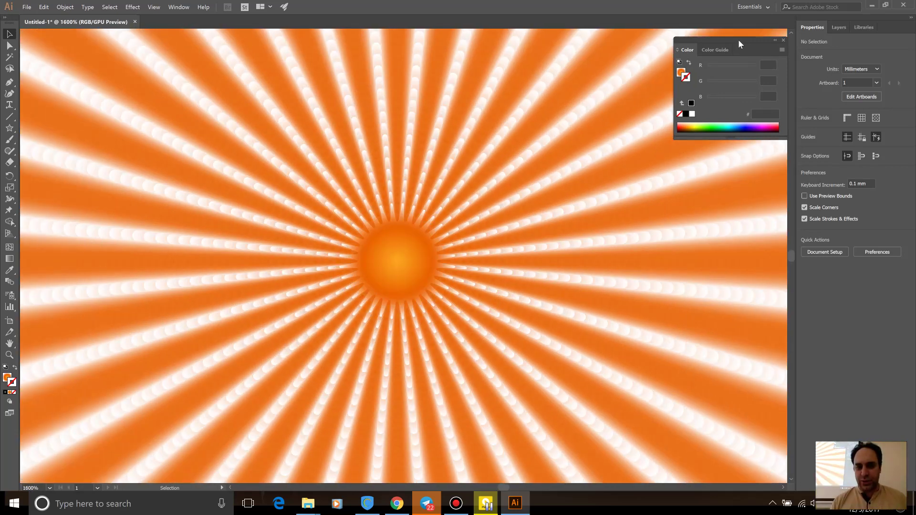
pyautogui.hotkey('ctrl', '+')
pyautogui.hotkey('ctrl', '+')
pyautogui.hotkey('ctrl', '+')
pyautogui.hotkey('ctrl', '+')
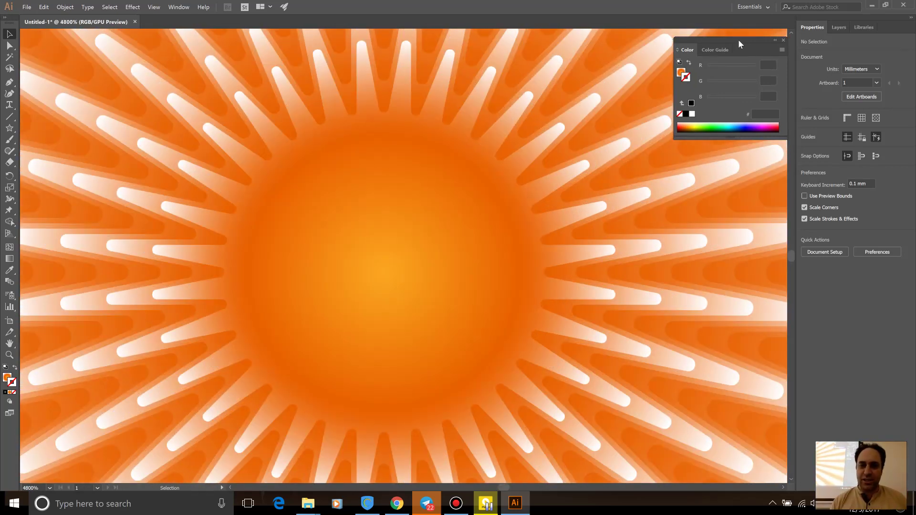
pyautogui.hotkey('ctrl', '-')
pyautogui.hotkey('ctrl', '-')
pyautogui.hotkey('ctrl', '-')
pyautogui.hotkey('ctrl', '-')
pyautogui.hotkey('ctrl', '-')
pyautogui.hotkey('ctrl', '-')
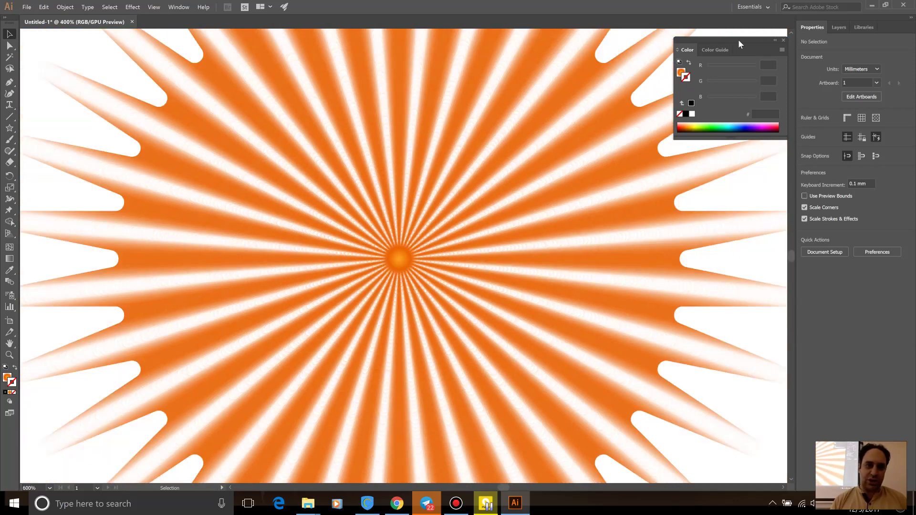
pyautogui.hotkey('ctrl', '0')
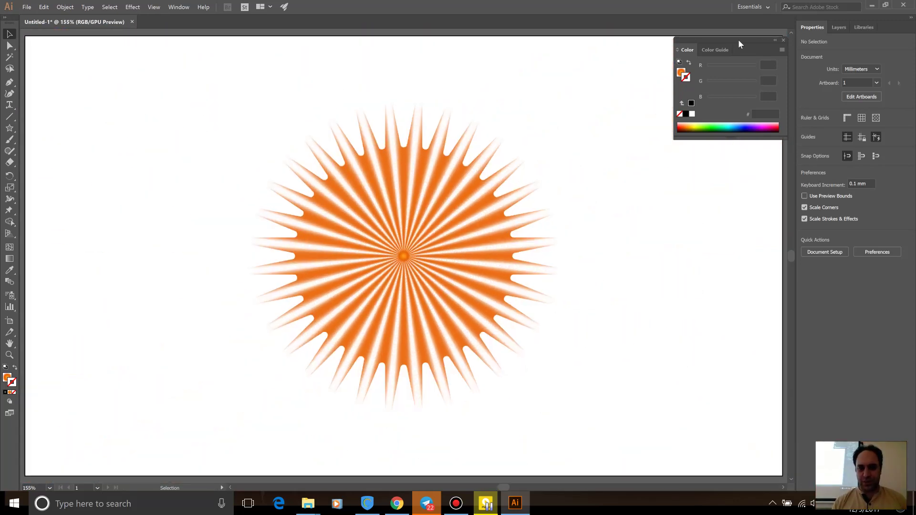
pyautogui.click(434, 242)
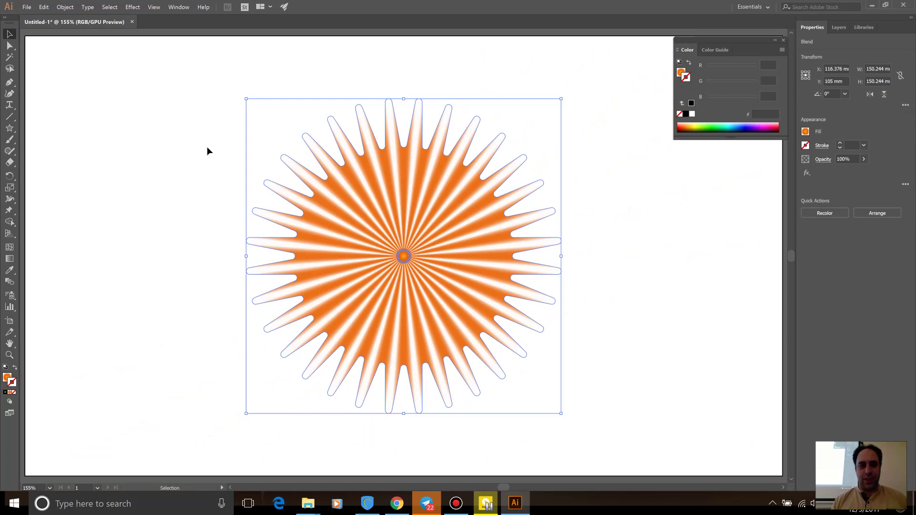
# Step: Open Roughen on the starburst with size 18, detail 0, smooth points and preview on
pyautogui.click(134, 7)
pyautogui.moveTo(167, 109)
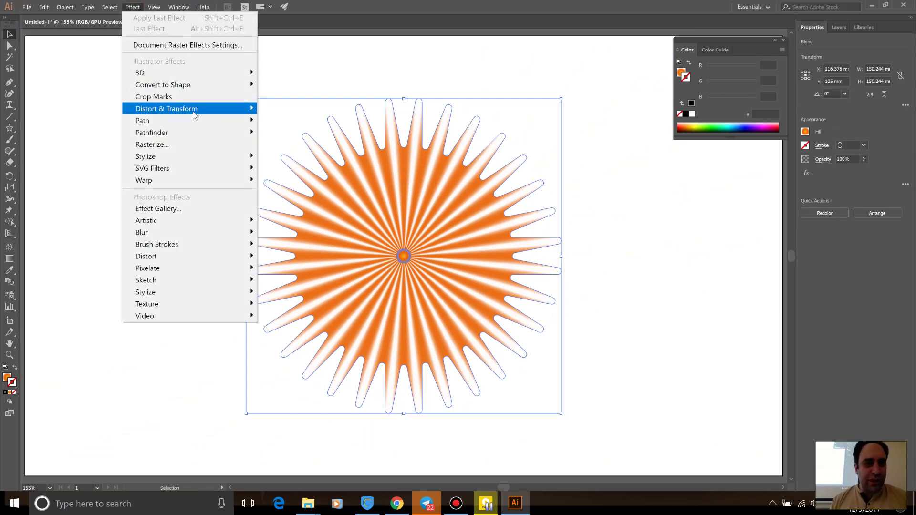
pyautogui.click(286, 130)
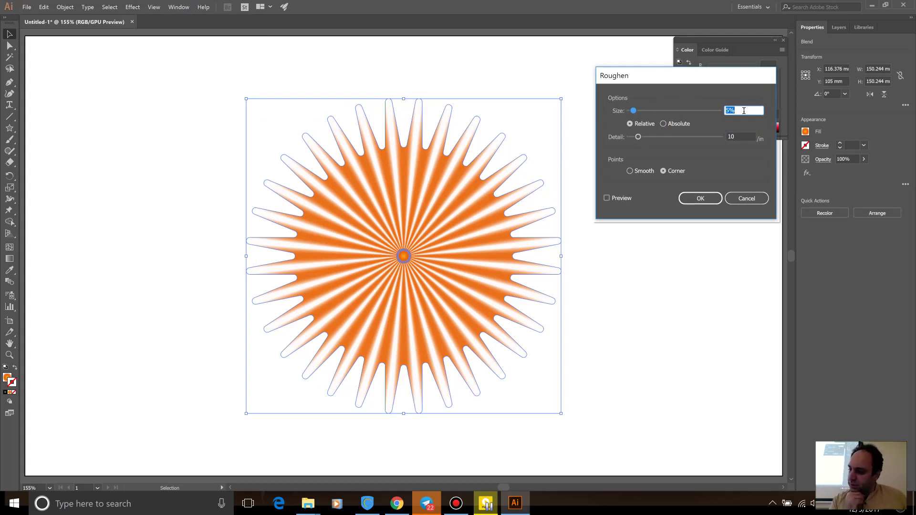
pyautogui.write('18')
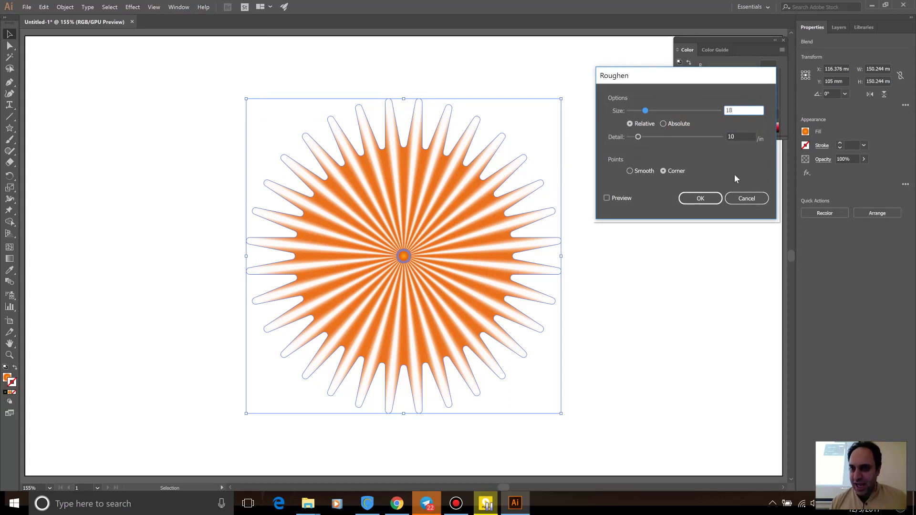
pyautogui.click(663, 123)
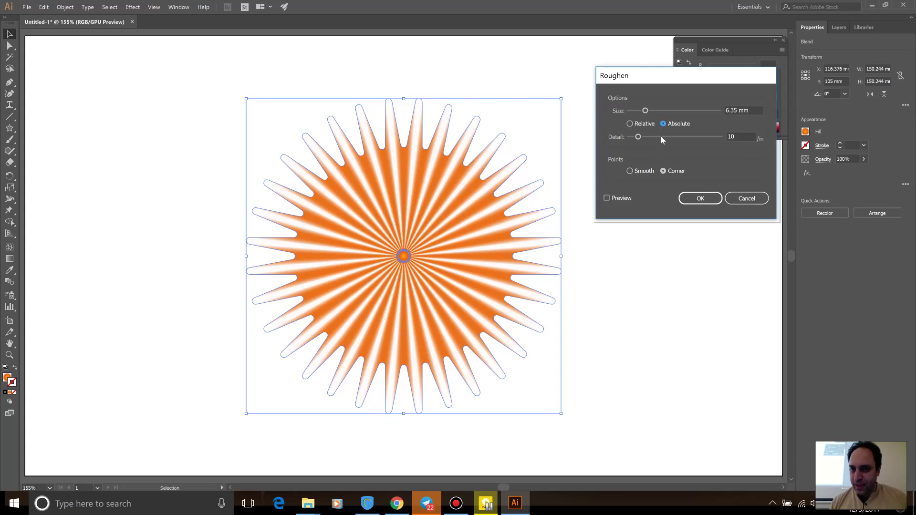
pyautogui.doubleClick(760, 109)
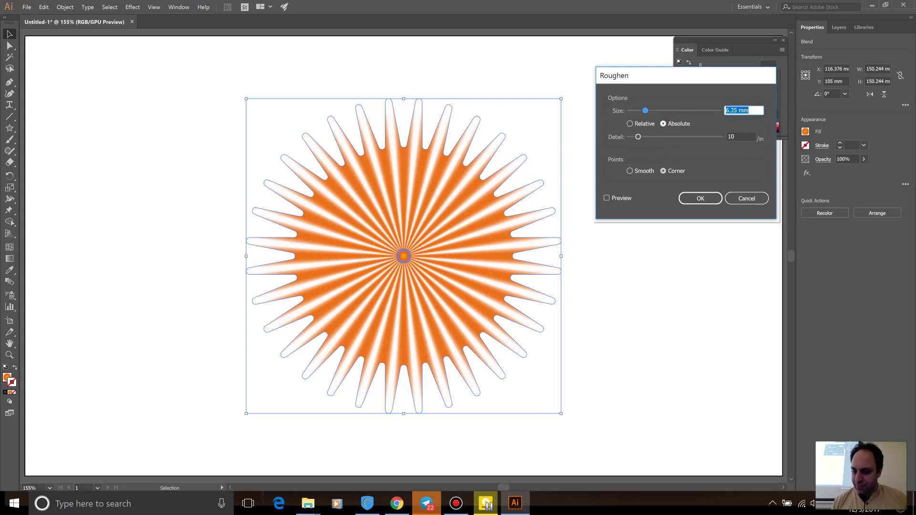
pyautogui.write('18')
pyautogui.click(642, 124)
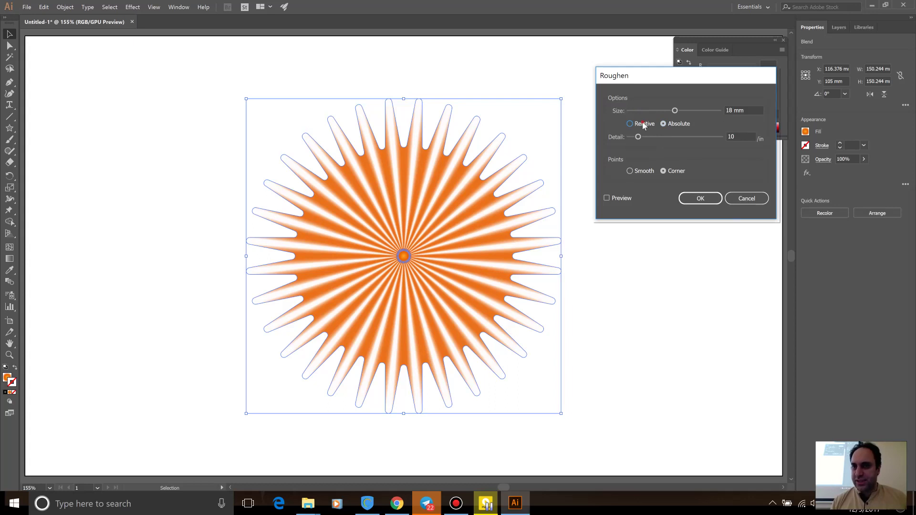
pyautogui.click(690, 125)
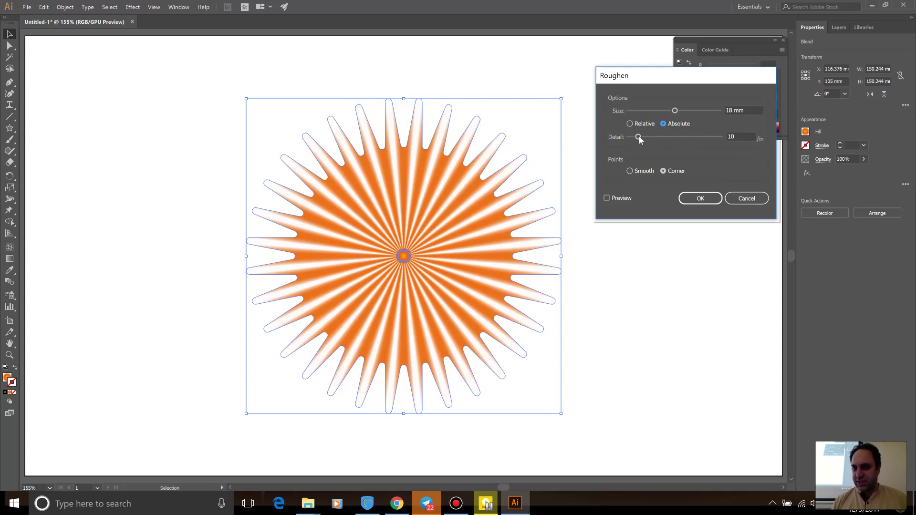
pyautogui.moveTo(639, 137); pyautogui.dragTo(604, 136)
pyautogui.click(637, 172)
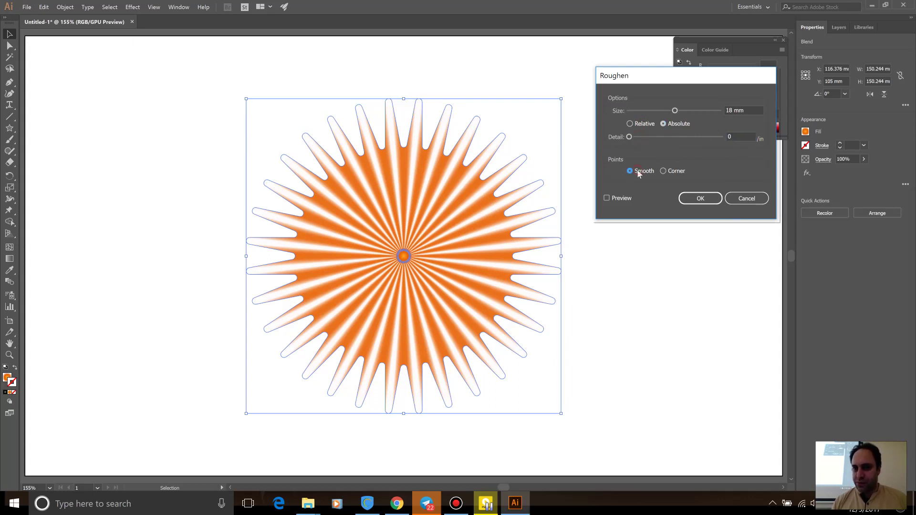
pyautogui.click(620, 195)
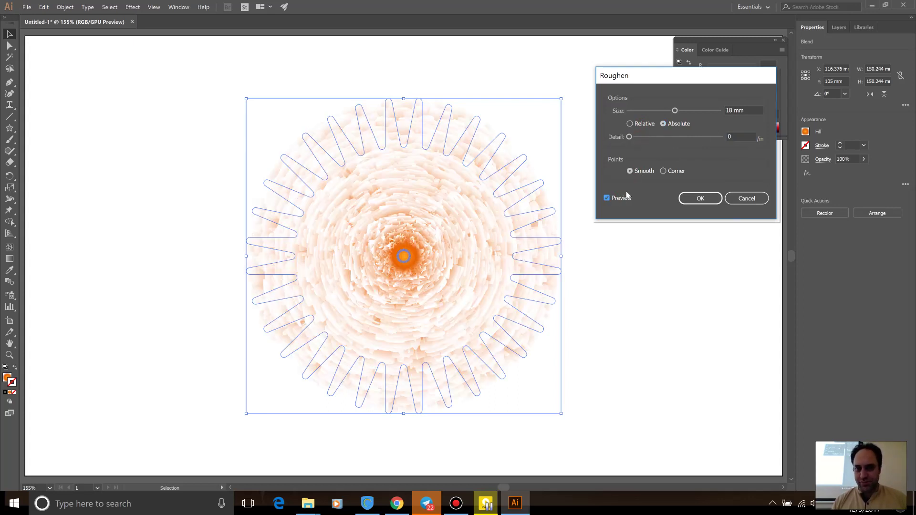
pyautogui.click(694, 199)
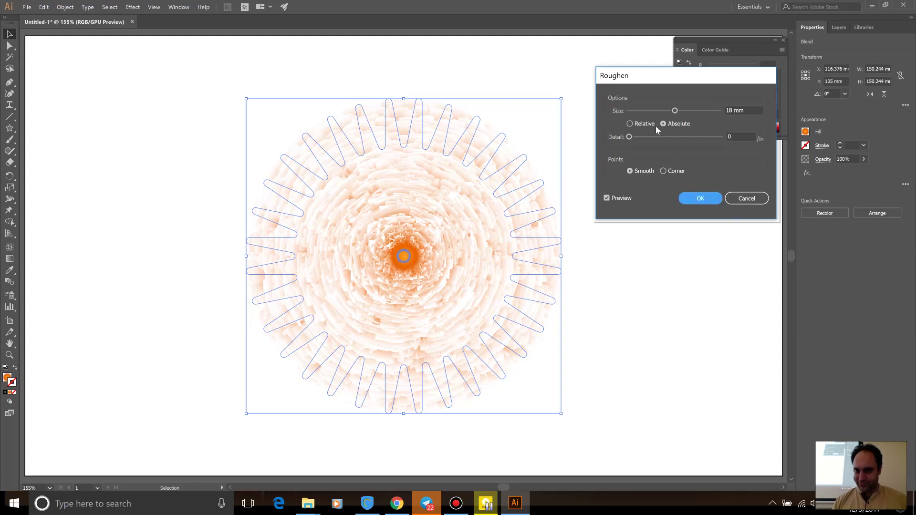
# Step: Set the Roughen size to 18% Relative and apply the effect
pyautogui.click(630, 124)
pyautogui.click(747, 112)
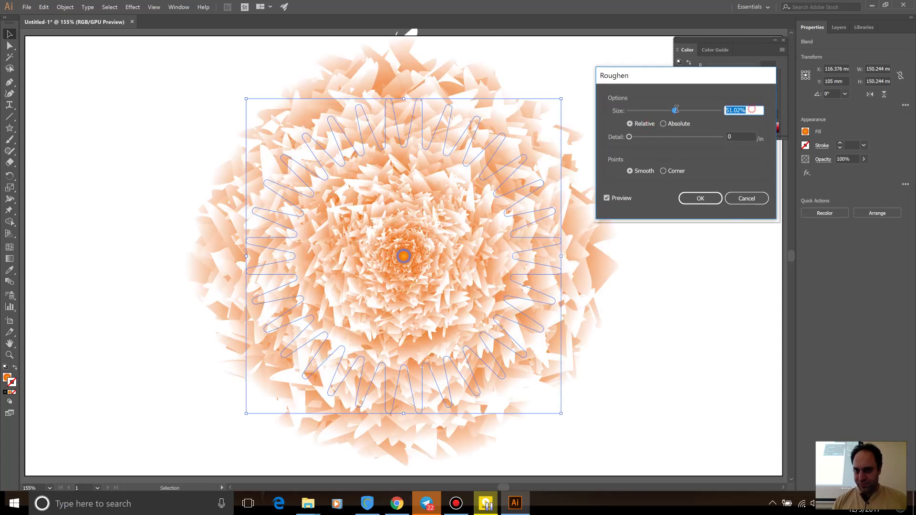
pyautogui.write('1')
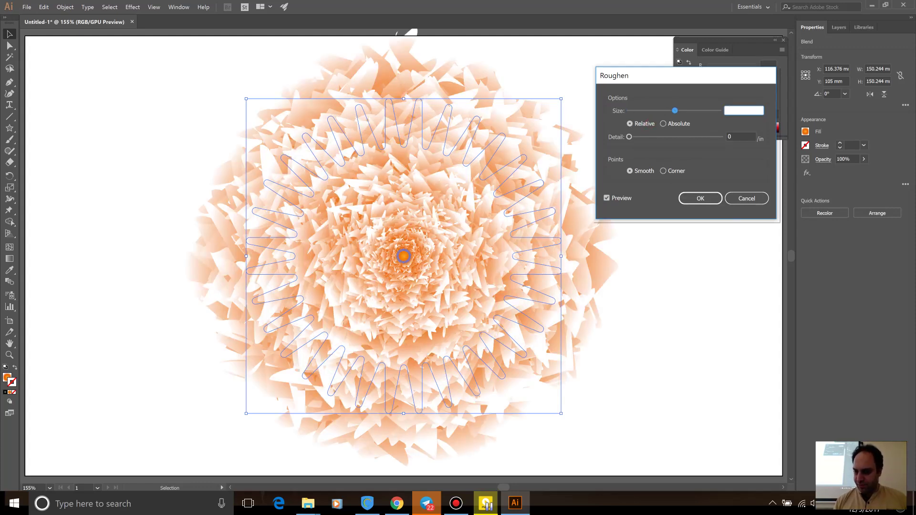
pyautogui.write('18')
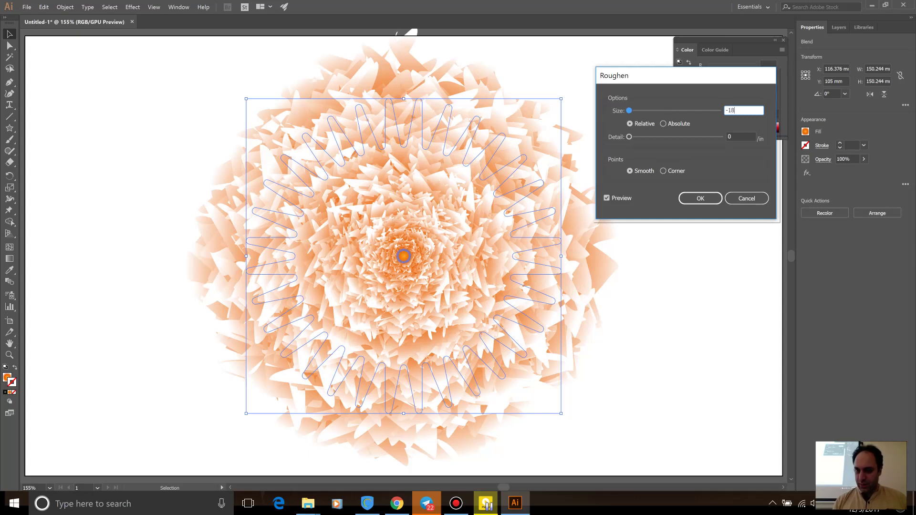
pyautogui.click(741, 134)
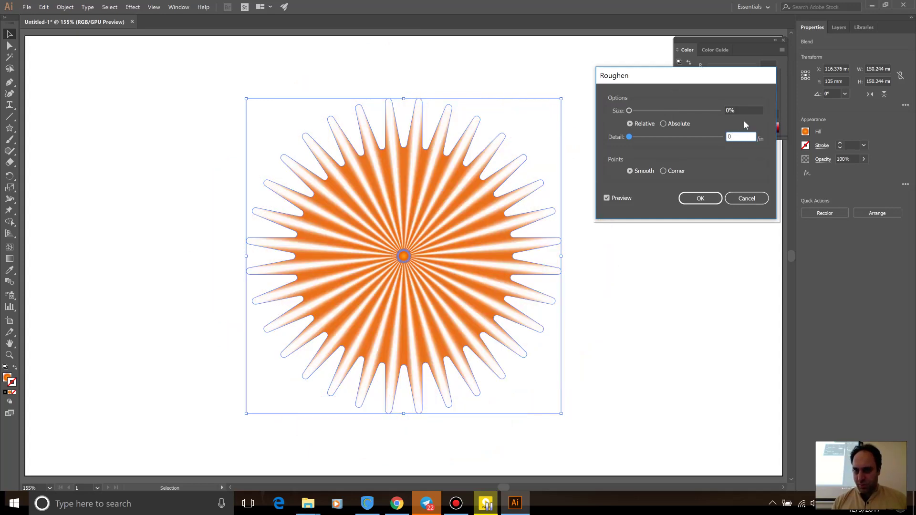
pyautogui.click(740, 110)
pyautogui.write('18')
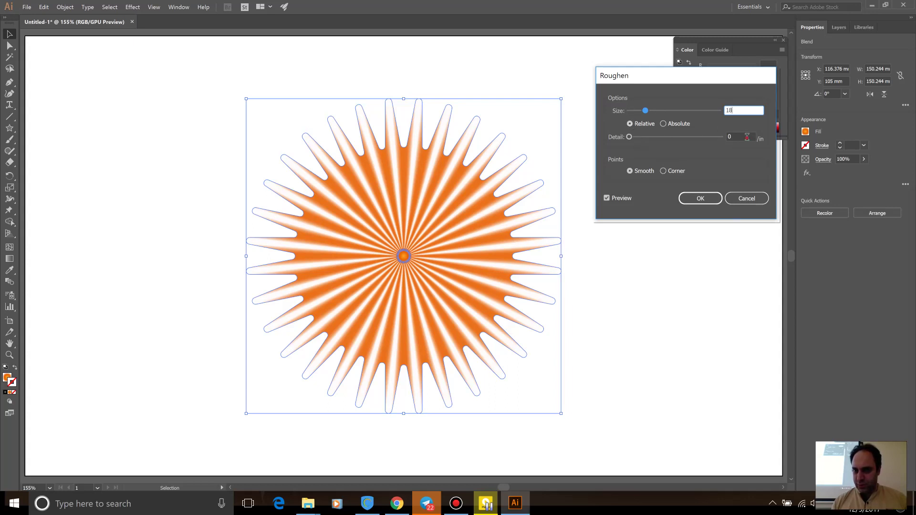
pyautogui.click(747, 137)
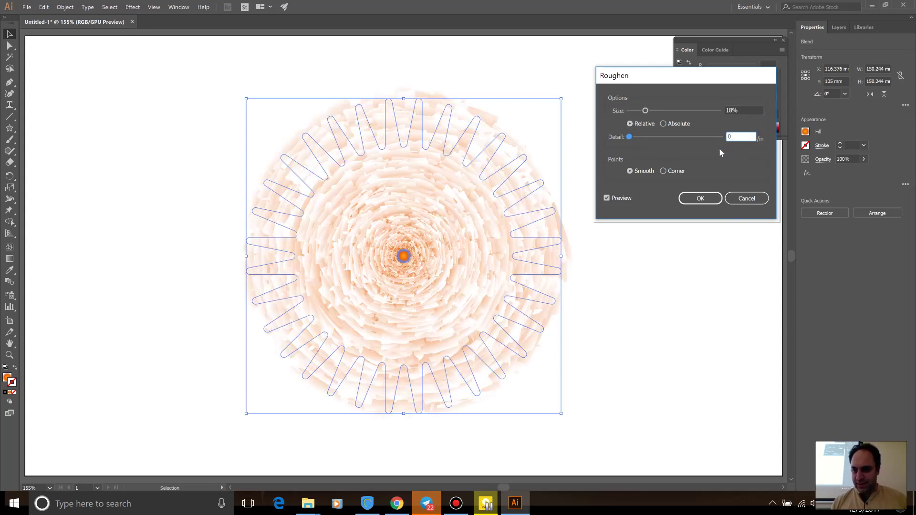
pyautogui.click(692, 203)
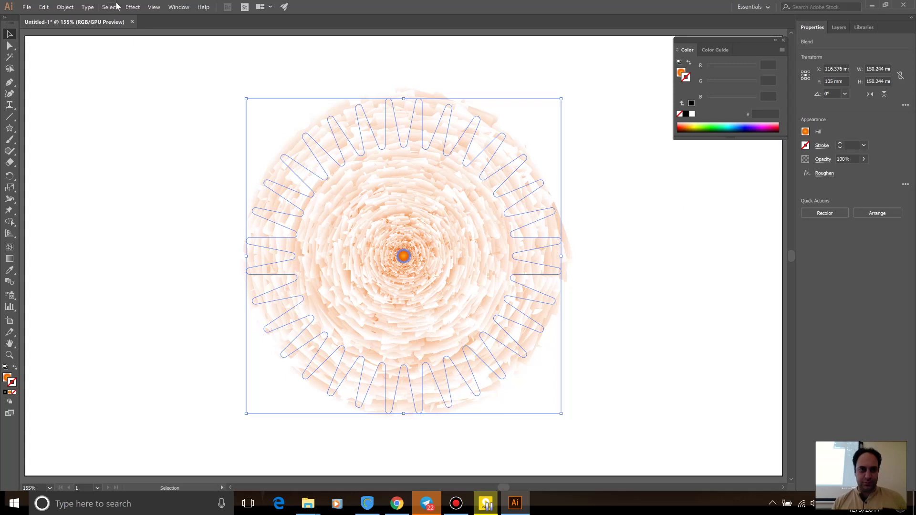
# Step: Reopen the Roughen effect and cancel the reapply alert
pyautogui.click(133, 7)
pyautogui.moveTo(166, 108)
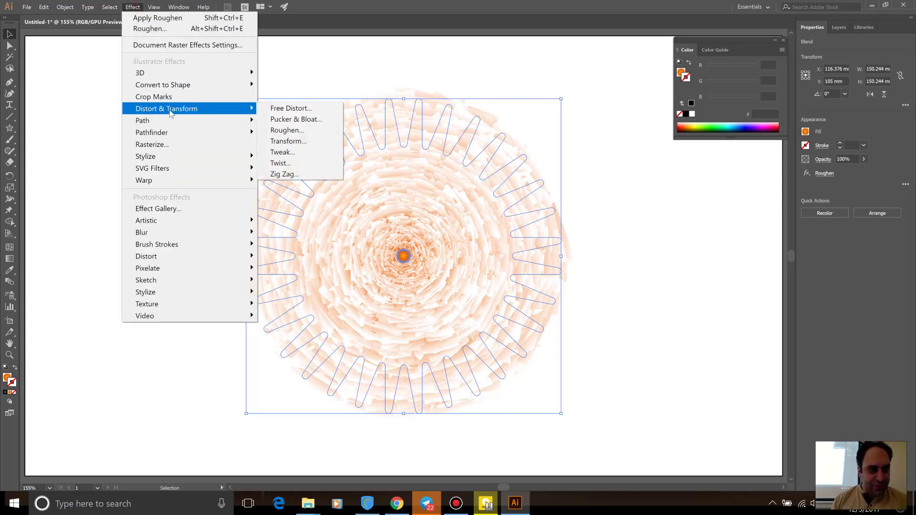
pyautogui.click(285, 130)
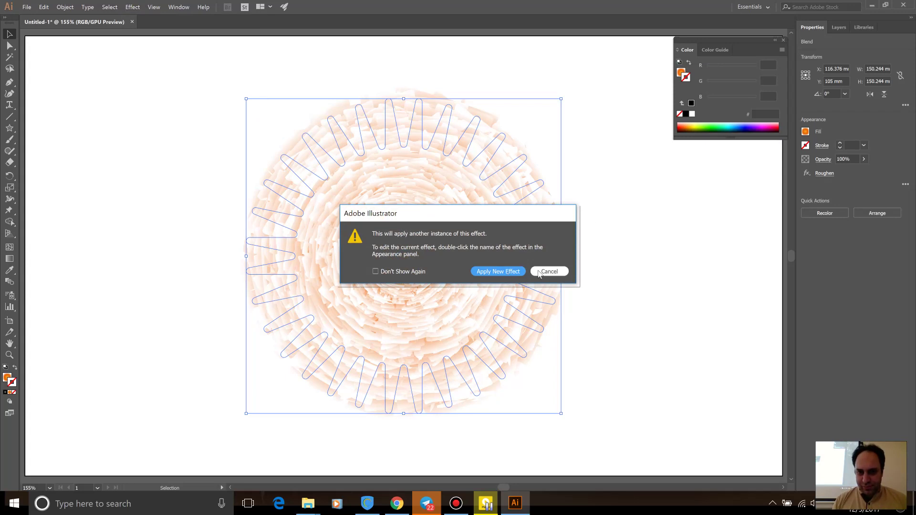
pyautogui.click(539, 272)
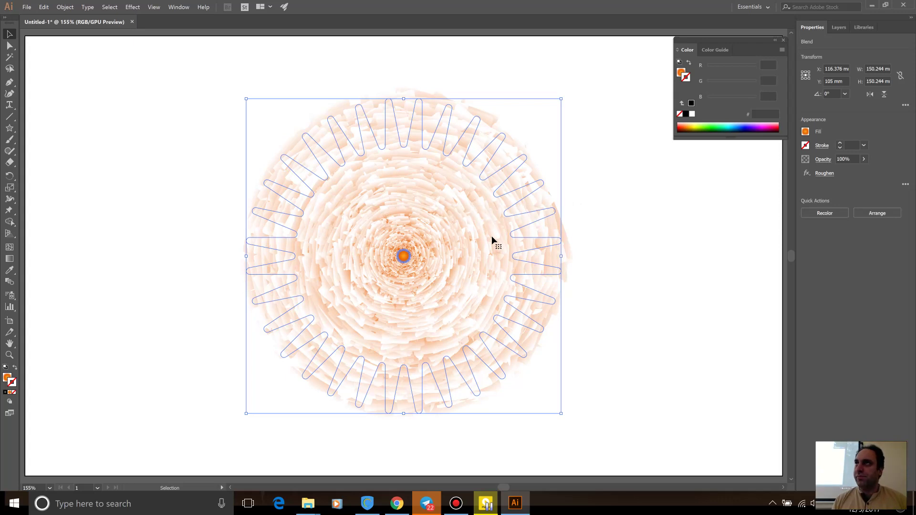
# Step: Undo the Roughen, then apply Pucker & Bloat at -18% to the starburst
pyautogui.hotkey('ctrl', 'z')
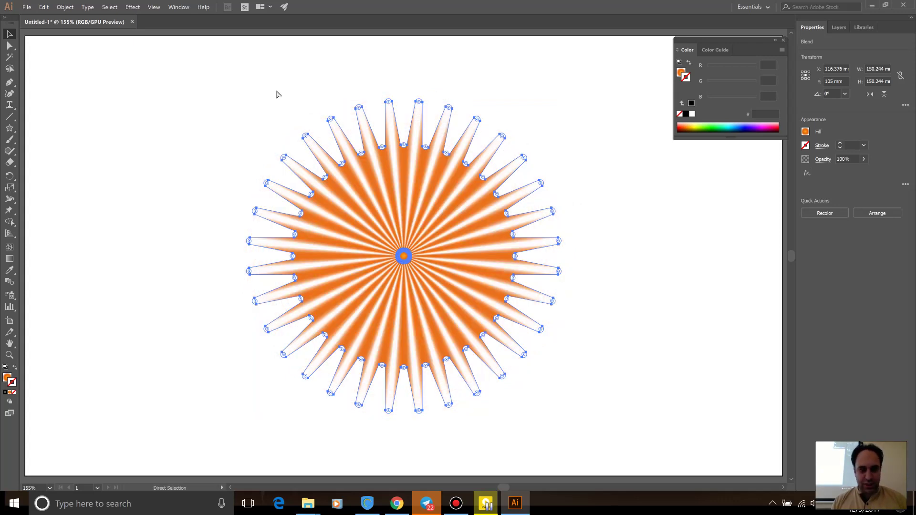
pyautogui.click(132, 6)
pyautogui.moveTo(166, 107)
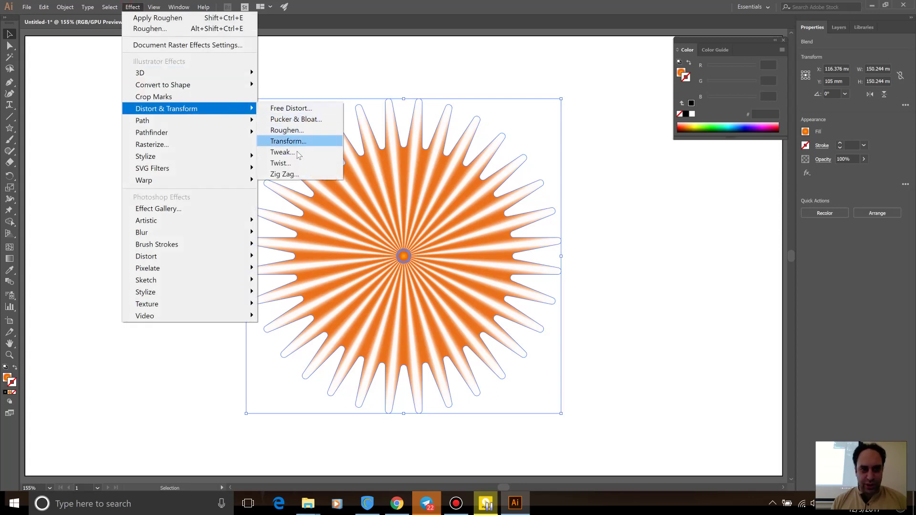
pyautogui.click(301, 121)
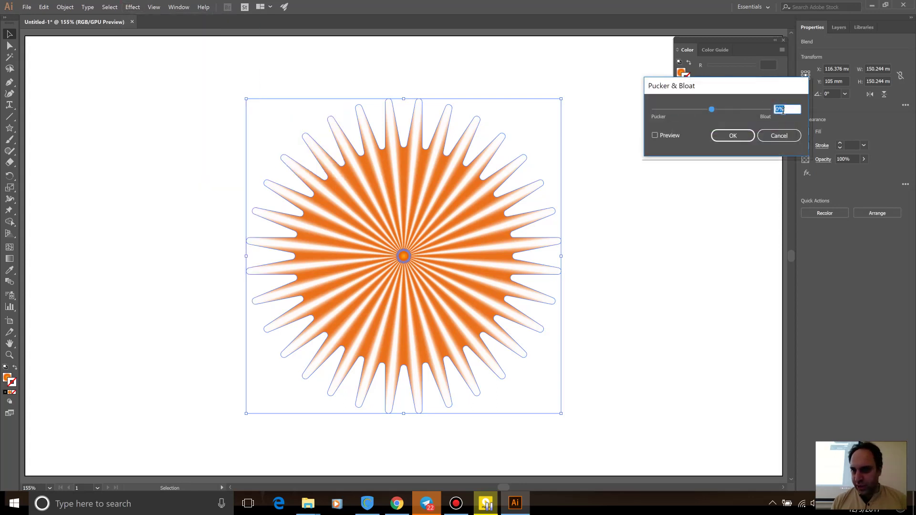
pyautogui.write('18')
pyautogui.click(670, 136)
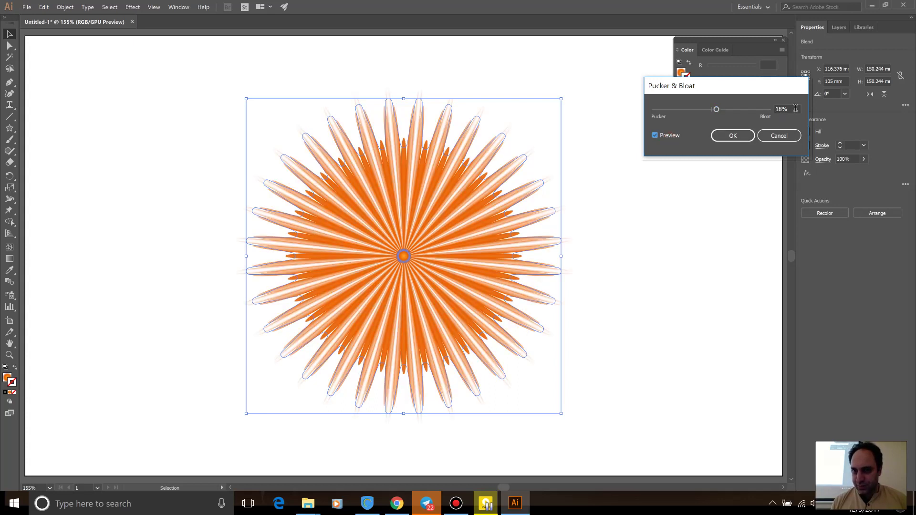
pyautogui.press('Tab')
pyautogui.write('-18')
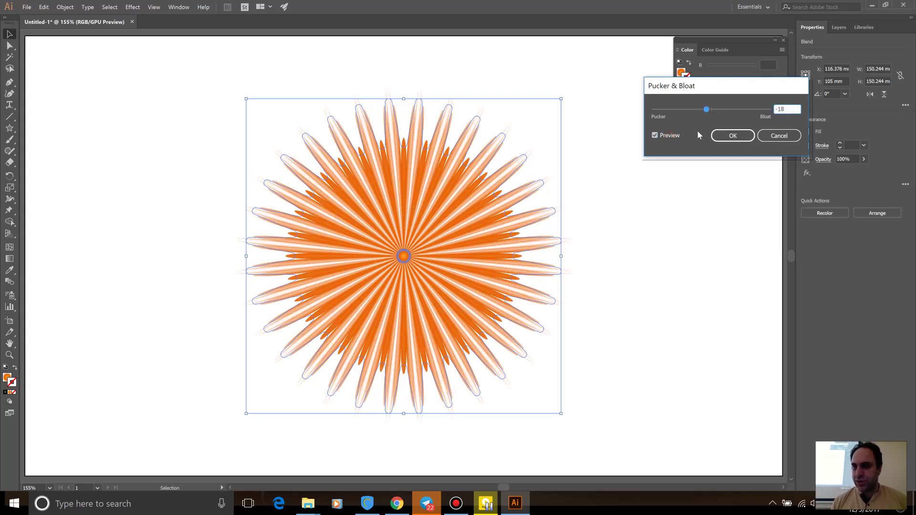
pyautogui.click(733, 136)
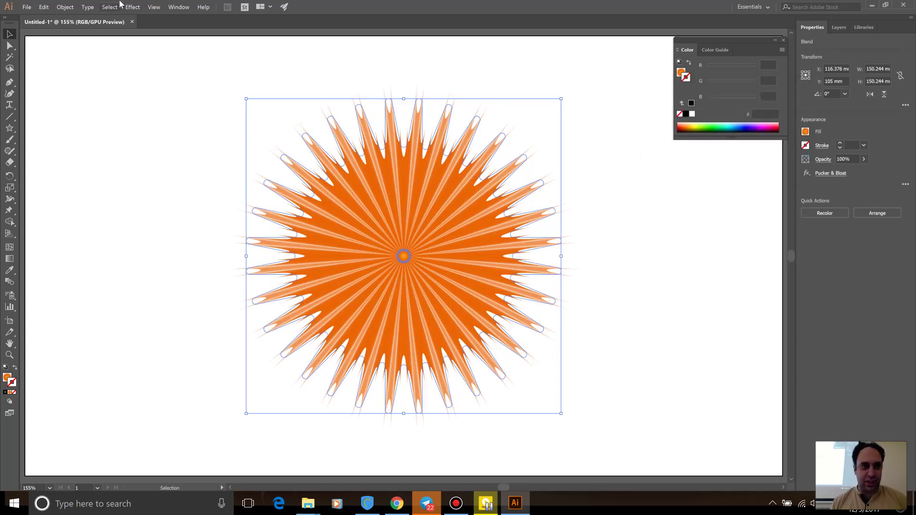
pyautogui.click(133, 7)
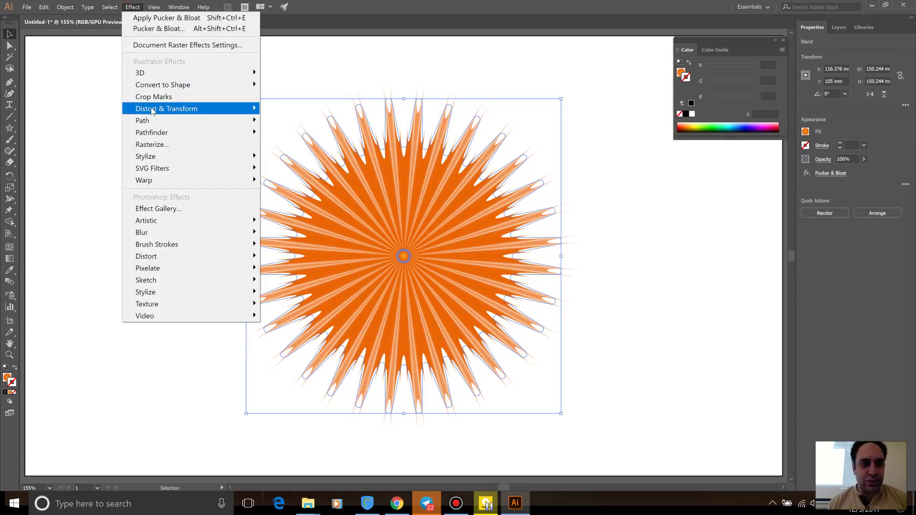
# Step: Roughen the puckered starburst at 18% size, 0 detail, smooth points, then deselect it
pyautogui.moveTo(166, 108)
pyautogui.click(306, 129)
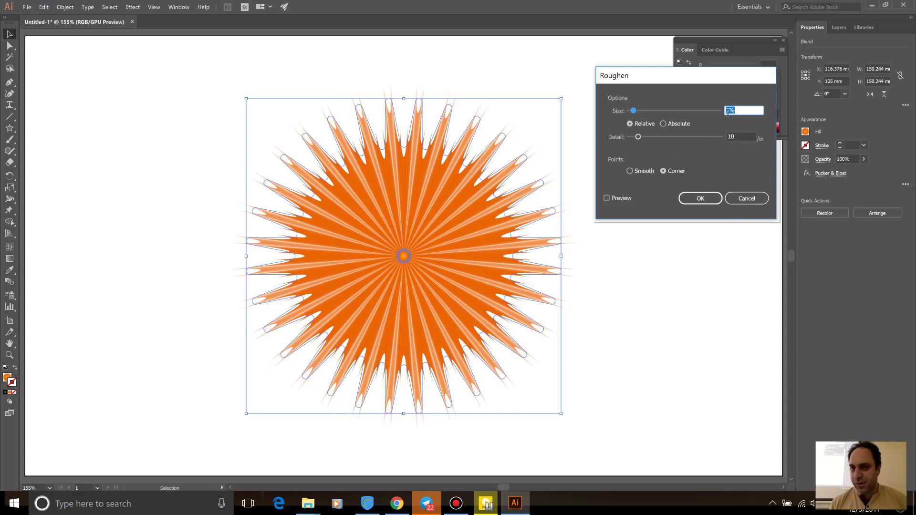
pyautogui.write('18')
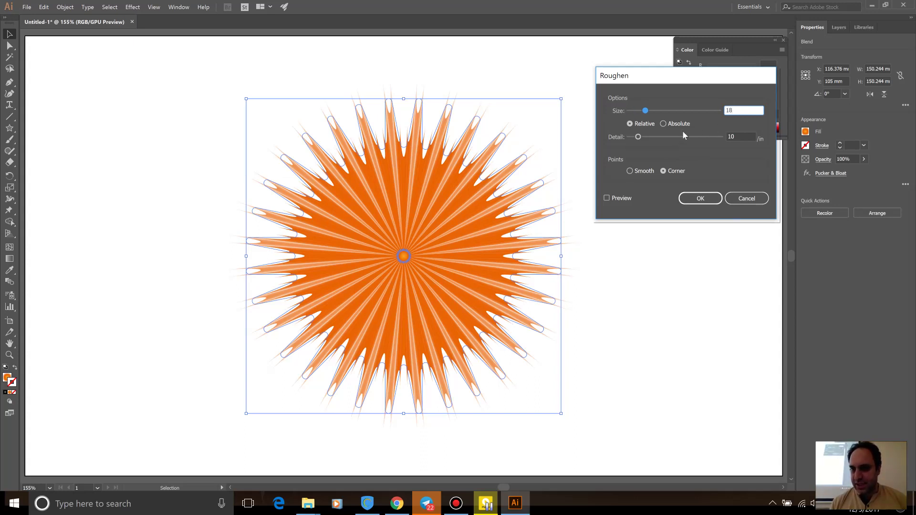
pyautogui.moveTo(636, 139); pyautogui.dragTo(610, 139)
pyautogui.click(636, 171)
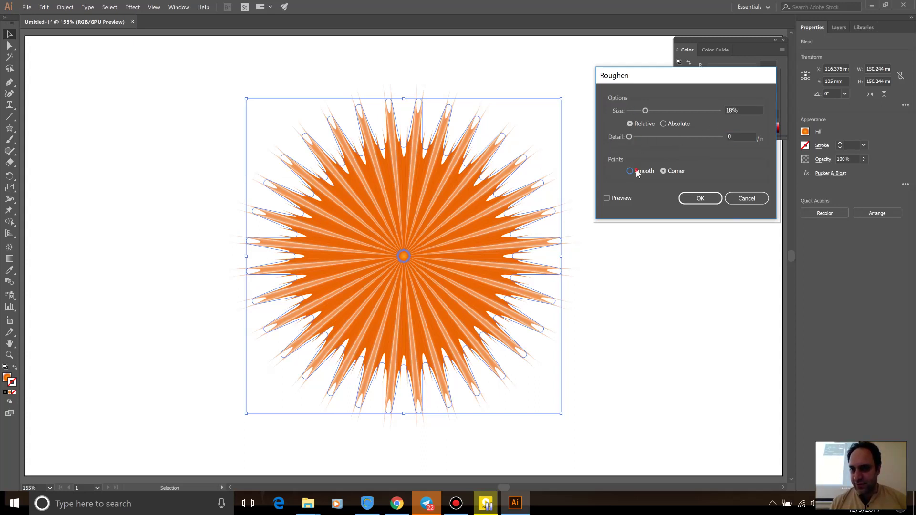
pyautogui.click(617, 200)
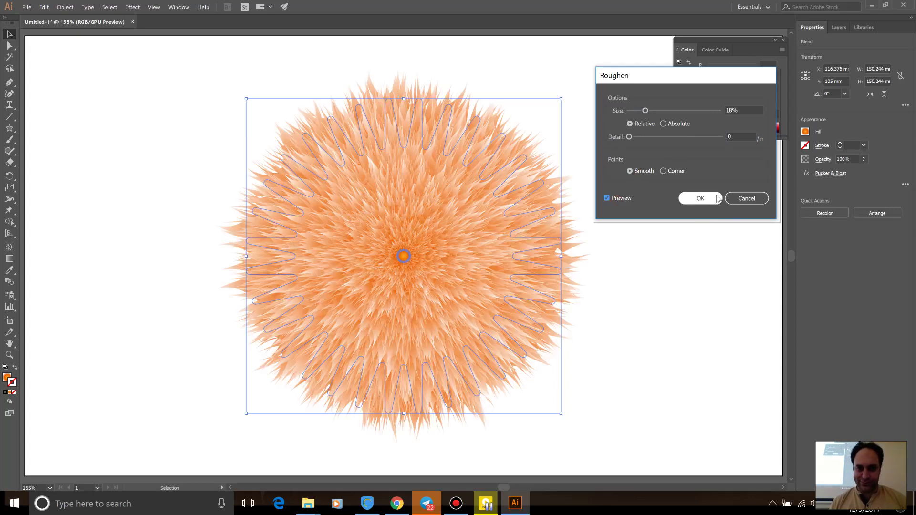
pyautogui.click(700, 199)
pyautogui.click(685, 260)
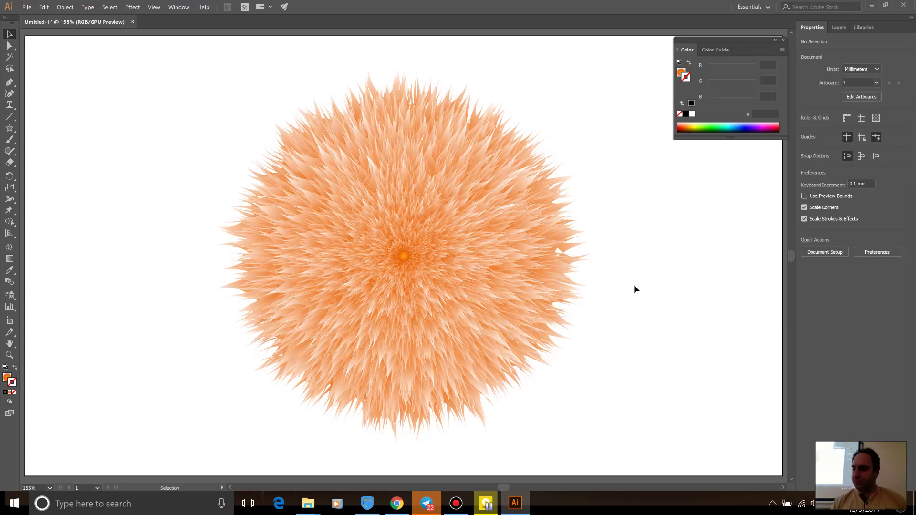
# Step: With the Direct Selection tool, select the anchor points of the fur blend's centre circle
pyautogui.click(412, 259)
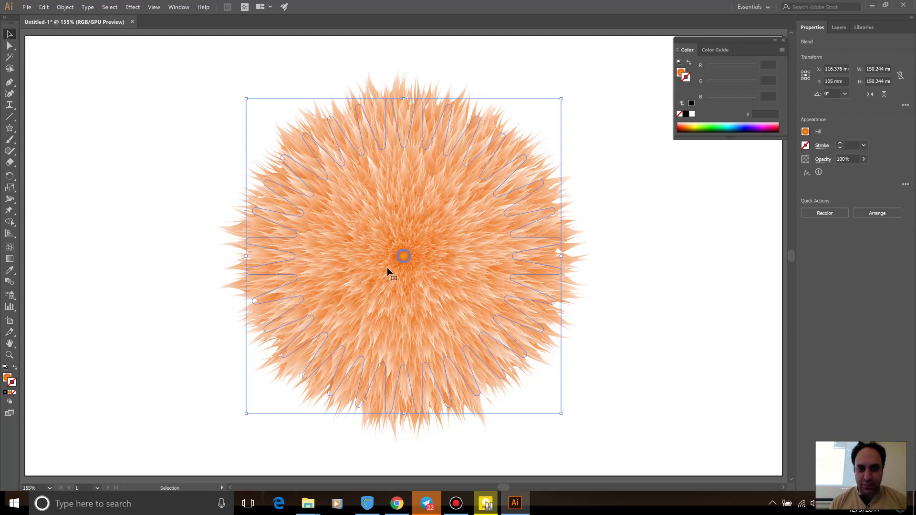
pyautogui.hotkey('ctrl', '+')
pyautogui.hotkey('ctrl', '+')
pyautogui.hotkey('ctrl', '+')
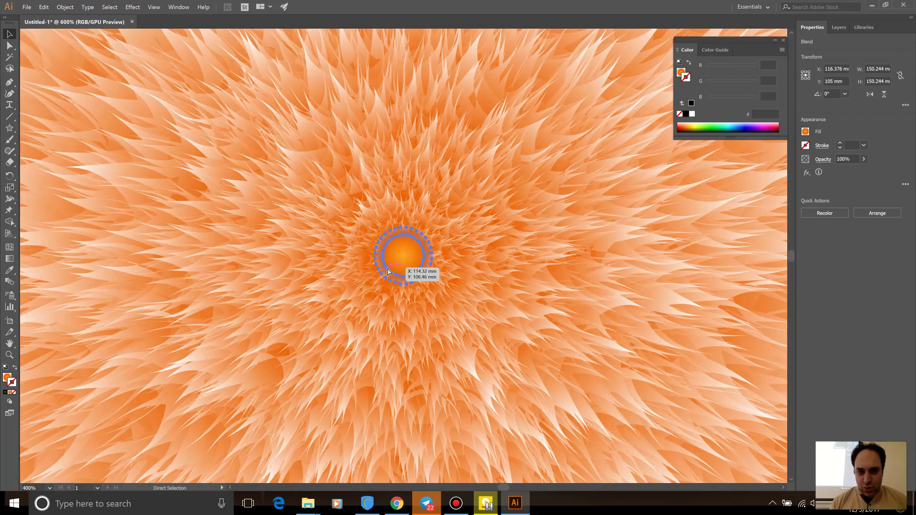
pyautogui.hotkey('ctrl', '+')
pyautogui.hotkey('ctrl', '+')
pyautogui.hotkey('ctrl', '+')
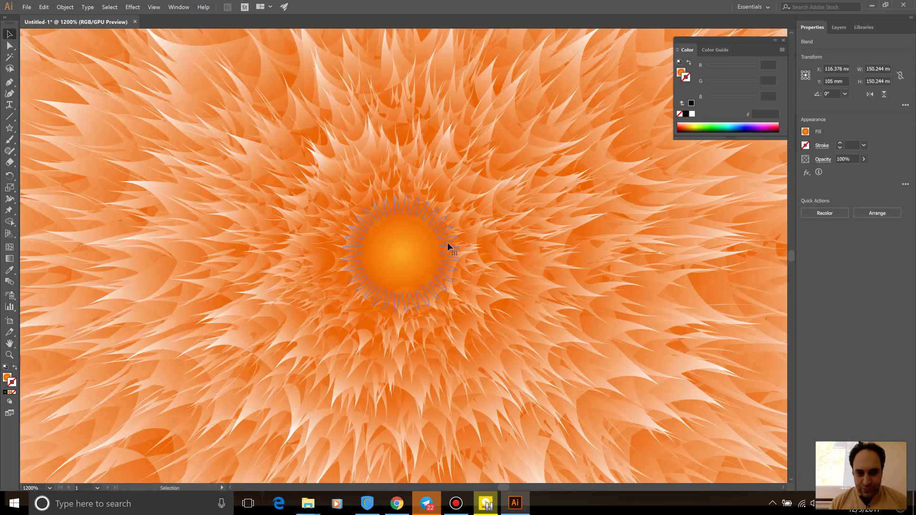
pyautogui.click(9, 46)
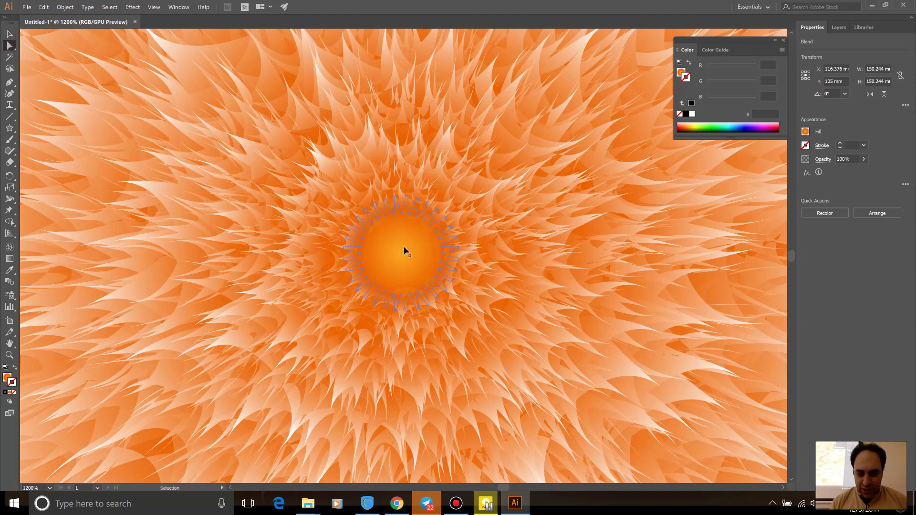
pyautogui.hotkey('ctrl', '0')
pyautogui.click(648, 183)
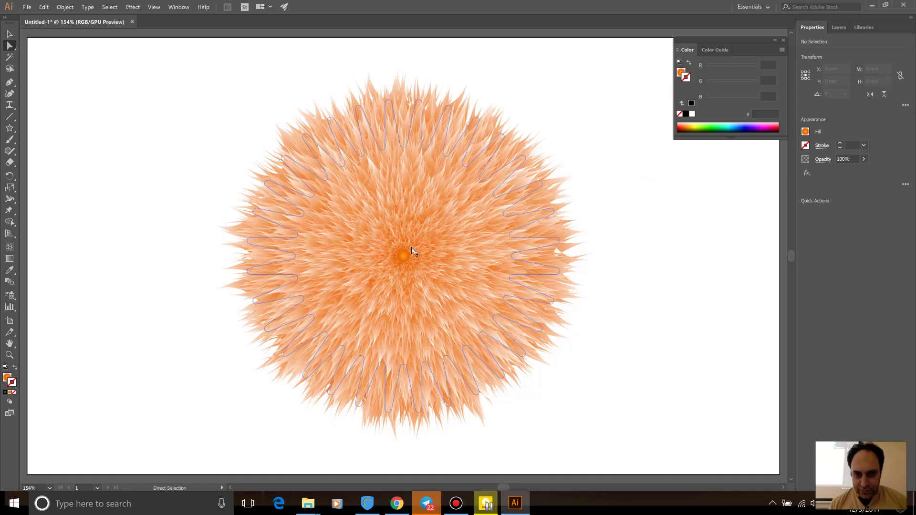
pyautogui.click(403, 256)
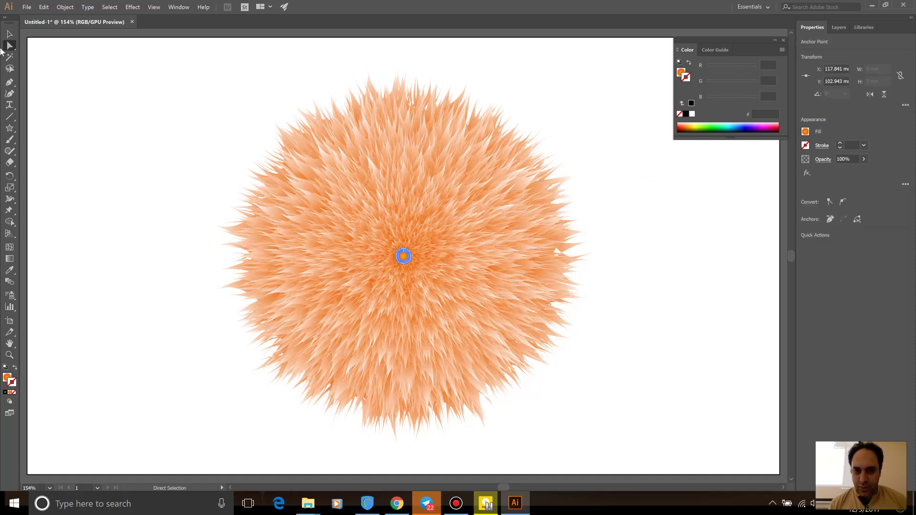
# Step: Nudge the centre circle's anchors upward with Shift+Up, leaving it at Y 101.943 mm
pyautogui.press('v')
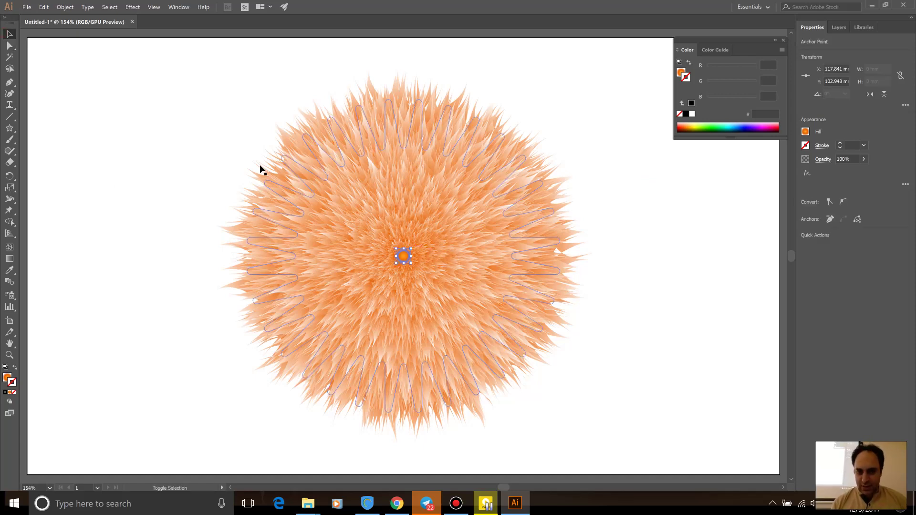
pyautogui.hotkey('ctrl', '-')
pyautogui.hotkey('ctrl', '-')
pyautogui.hotkey('ctrl', '-')
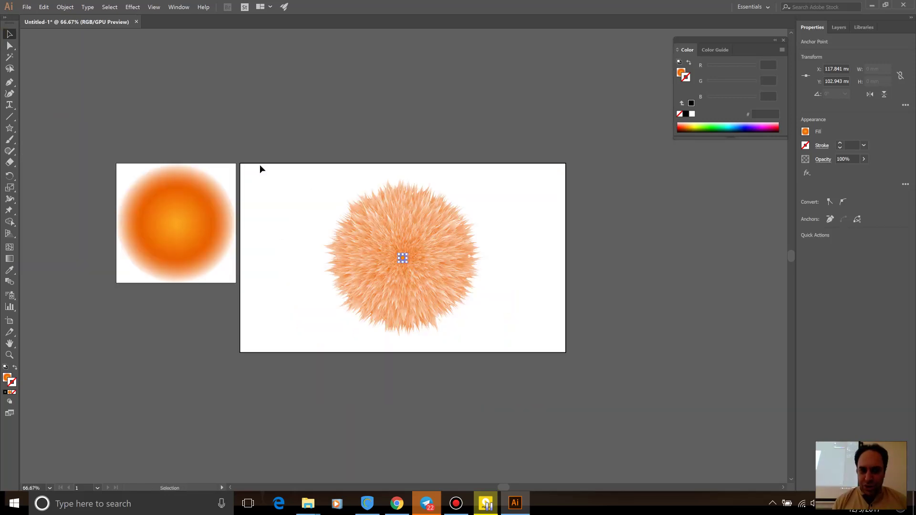
pyautogui.press('shift')
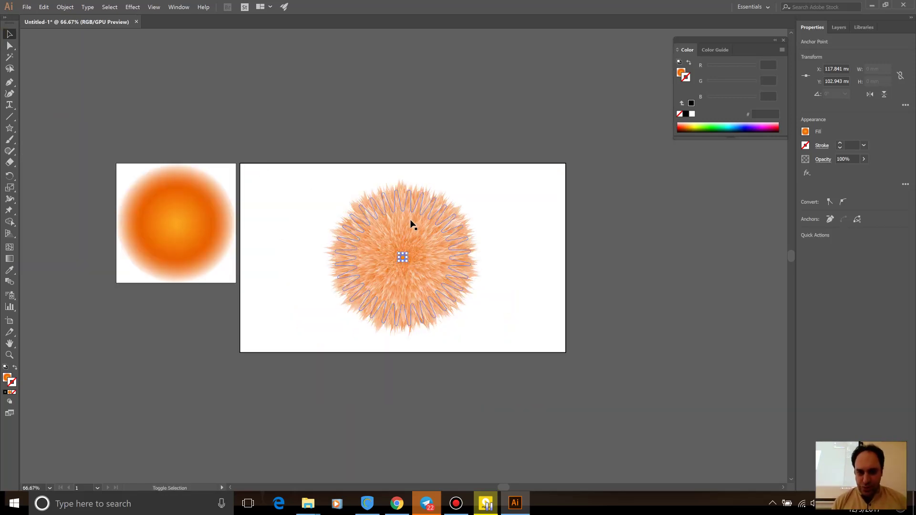
pyautogui.press('Up')
pyautogui.press('Up')
pyautogui.press('Up')
pyautogui.press('Up')
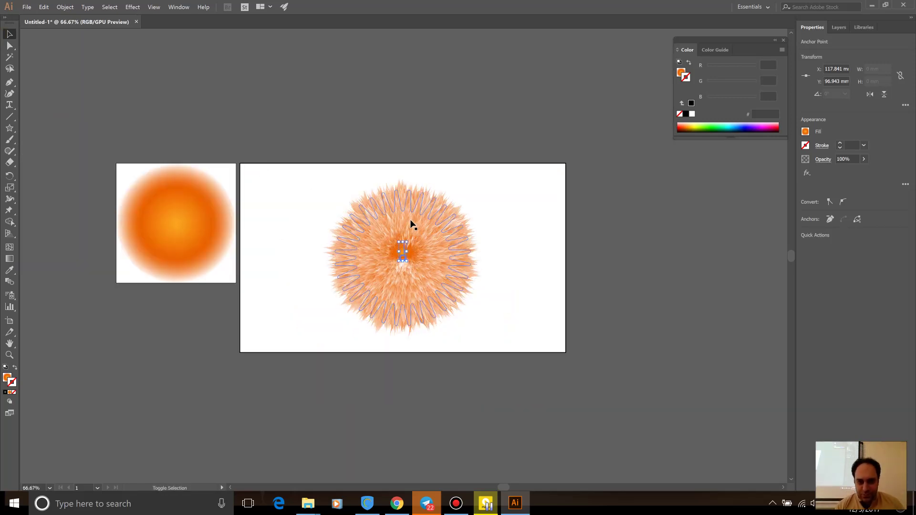
pyautogui.press('Up')
pyautogui.press('Up')
pyautogui.hotkey('shift', 'Up')
pyautogui.hotkey('shift', 'Up')
pyautogui.press('Up')
pyautogui.press('Up')
pyautogui.press('Up')
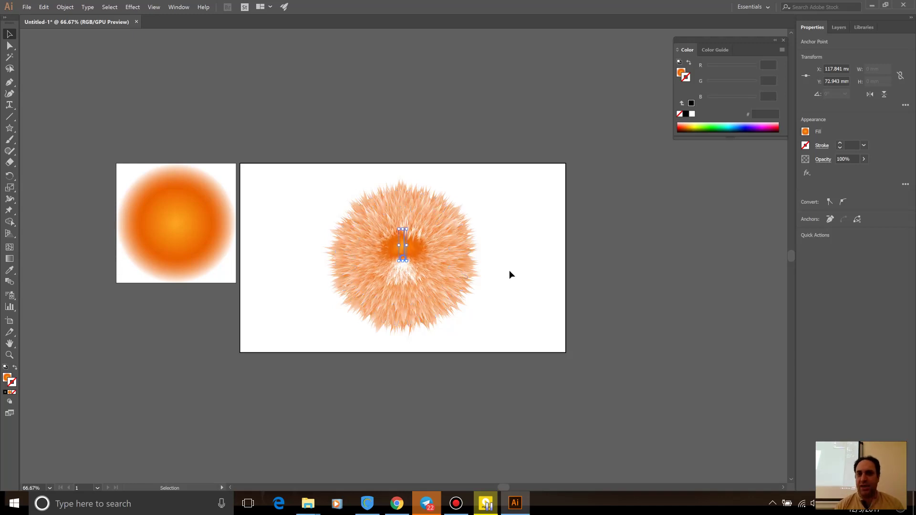
pyautogui.press('a')
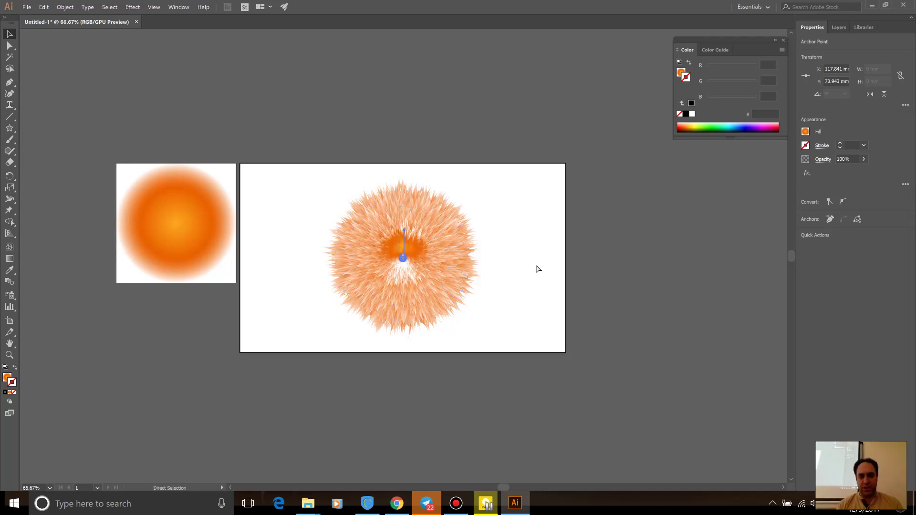
pyautogui.hotkey('ctrl', '+')
pyautogui.hotkey('ctrl', '+')
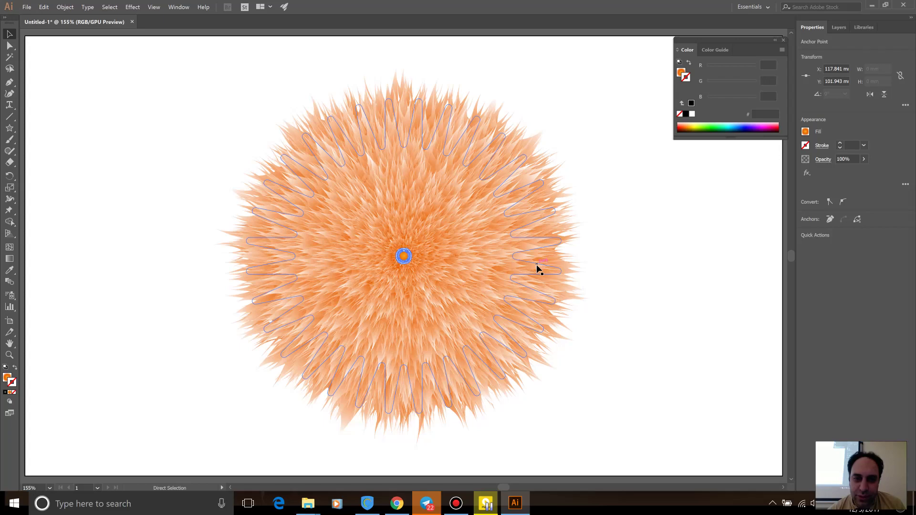
# Step: Zoom in closely on the fur blend's centre circle
pyautogui.hotkey('ctrl', '+')
pyautogui.hotkey('ctrl', '+')
pyautogui.hotkey('ctrl', '+')
pyautogui.hotkey('ctrl', '+')
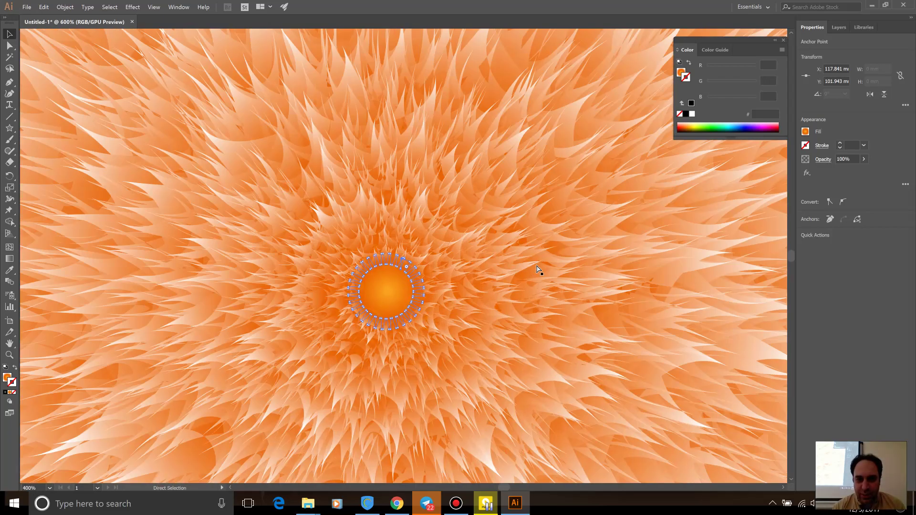
pyautogui.hotkey('ctrl', '+')
pyautogui.hotkey('ctrl', '+')
pyautogui.hotkey('ctrl', '+')
pyautogui.hotkey('ctrl', '+')
pyautogui.hotkey('ctrl', '+')
pyautogui.hotkey('ctrl', '+')
pyautogui.hotkey('ctrl', '+')
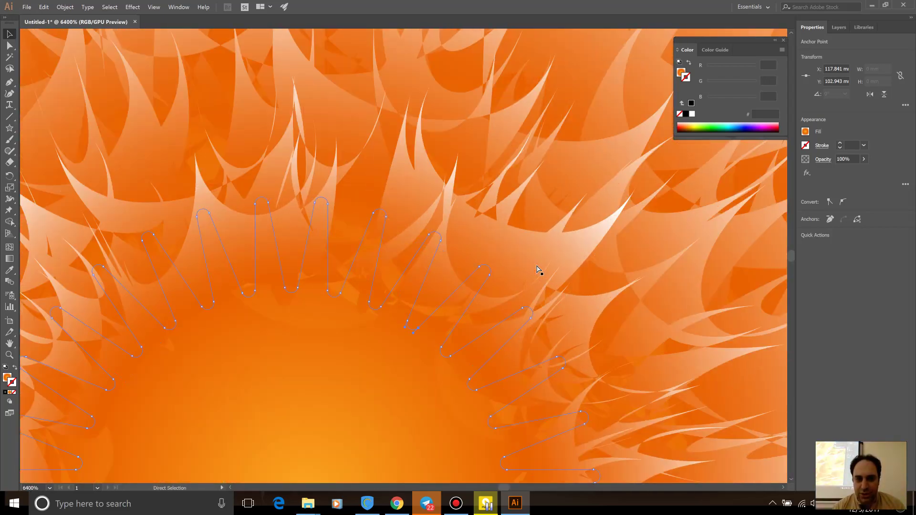
pyautogui.press('v')
pyautogui.scroll(-2, 530, 270)
pyautogui.scroll(-2, 520, 274)
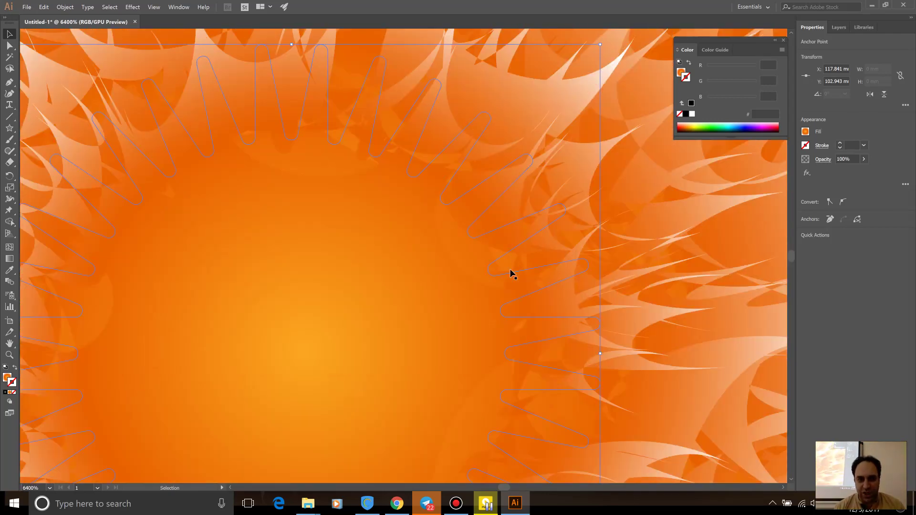
pyautogui.hotkey('ctrl', '0')
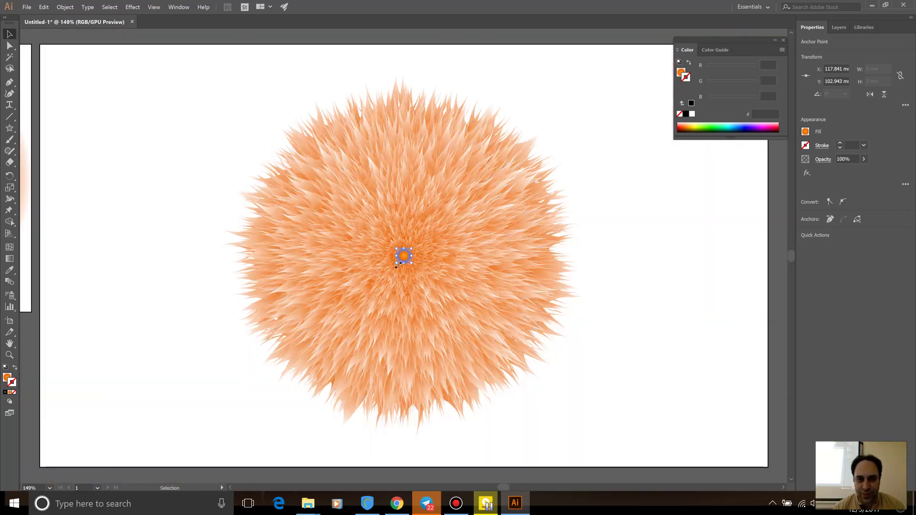
pyautogui.press('a')
pyautogui.hotkey('ctrl', '+')
pyautogui.hotkey('ctrl', '+')
pyautogui.hotkey('ctrl', '=')
pyautogui.hotkey('ctrl', '=')
pyautogui.hotkey('ctrl', '=')
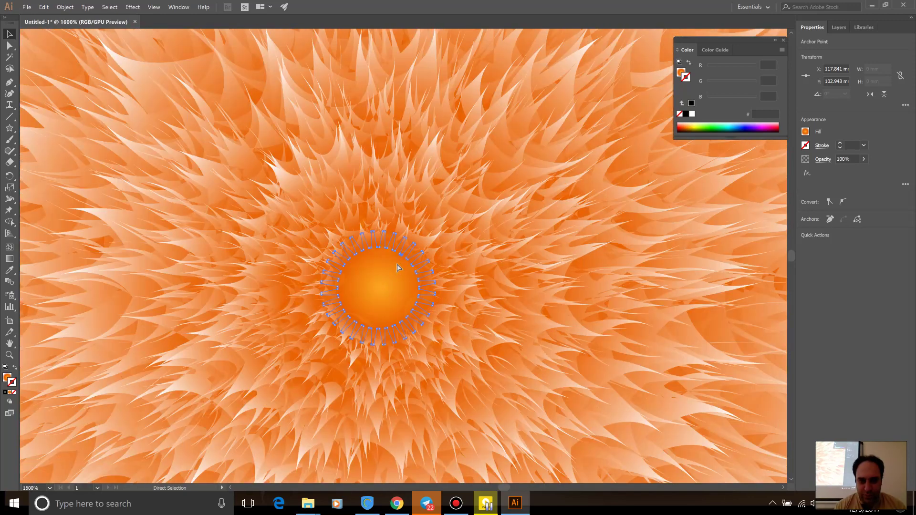
pyautogui.press('v')
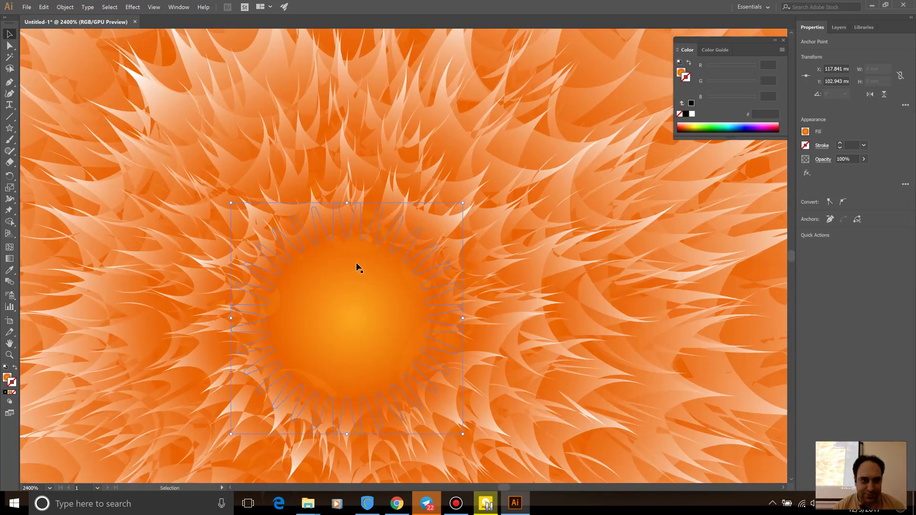
# Step: Put the fur blend in isolation mode and fit the artboard in view
pyautogui.rightClick(358, 267)
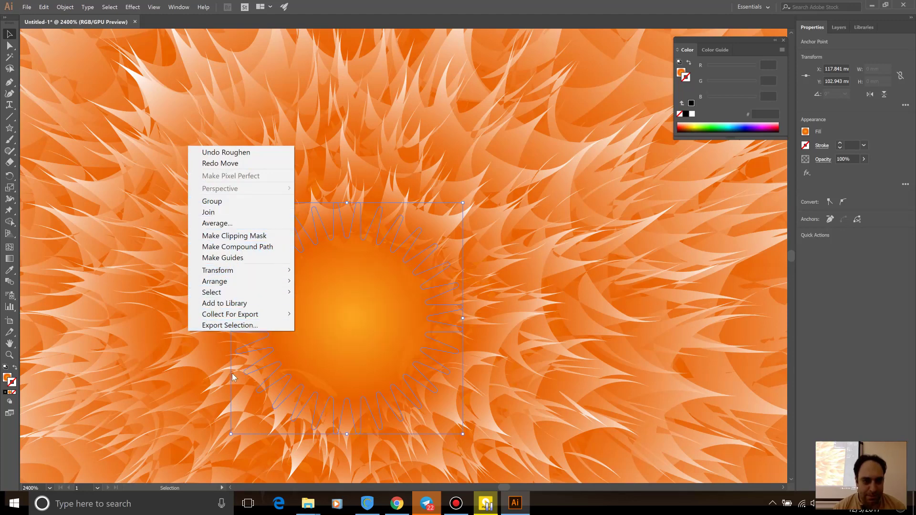
pyautogui.doubleClick(364, 284)
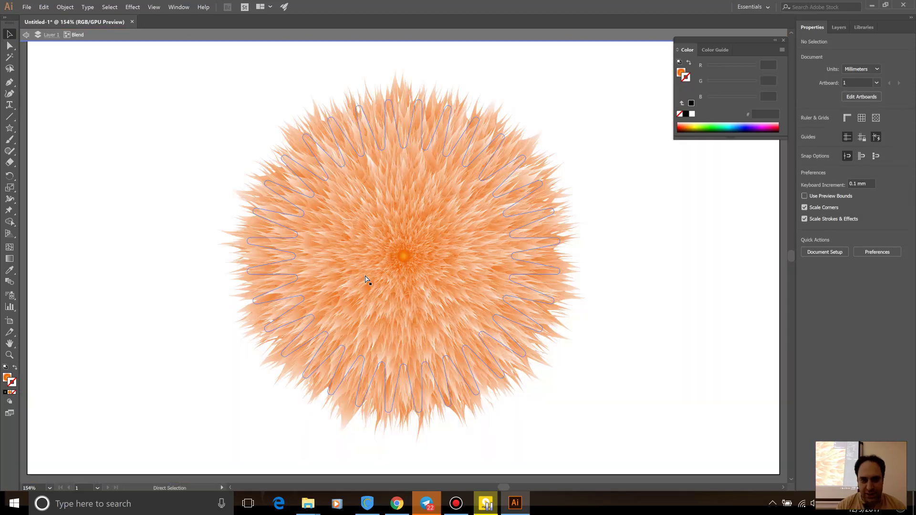
pyautogui.hotkey('ctrl', '0')
# Step: Try dragging the centre circle upward, undo it, and exit isolation mode
pyautogui.click(405, 259)
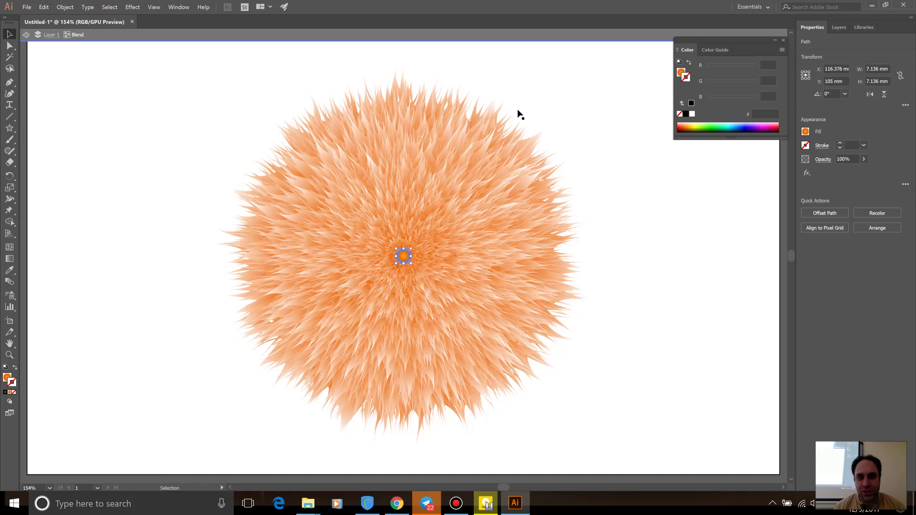
pyautogui.moveTo(402, 257)
pyautogui.mouseDown()
pyautogui.moveTo(410, 215)
pyautogui.moveTo(404, 61)
pyautogui.mouseUp()
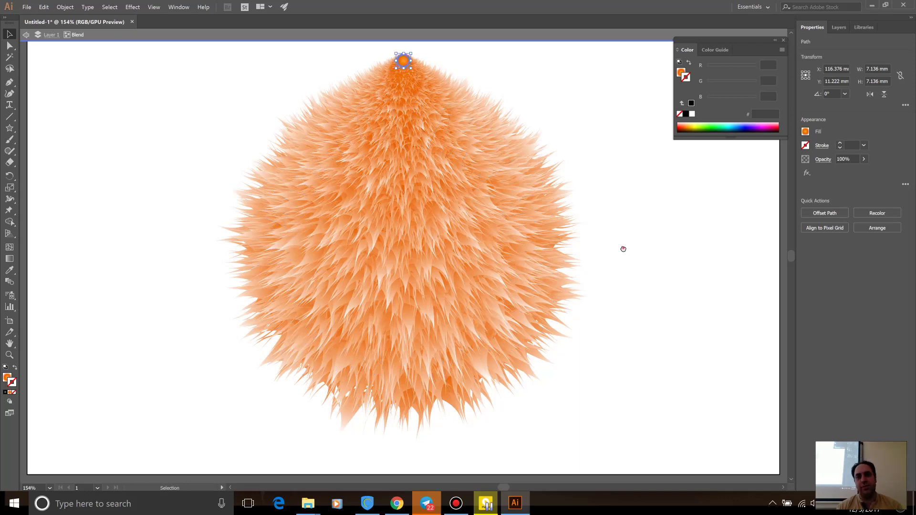
pyautogui.scroll(3, 623, 249)
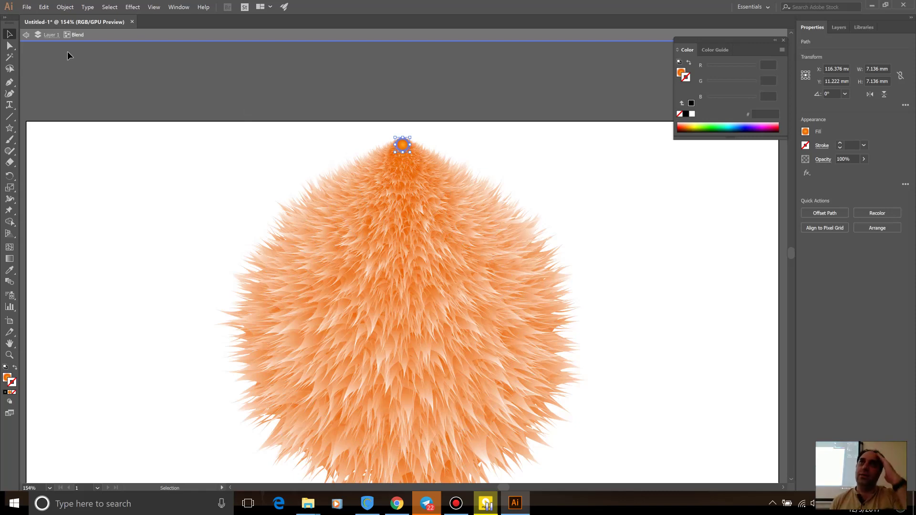
pyautogui.hotkey('ctrl', 'z')
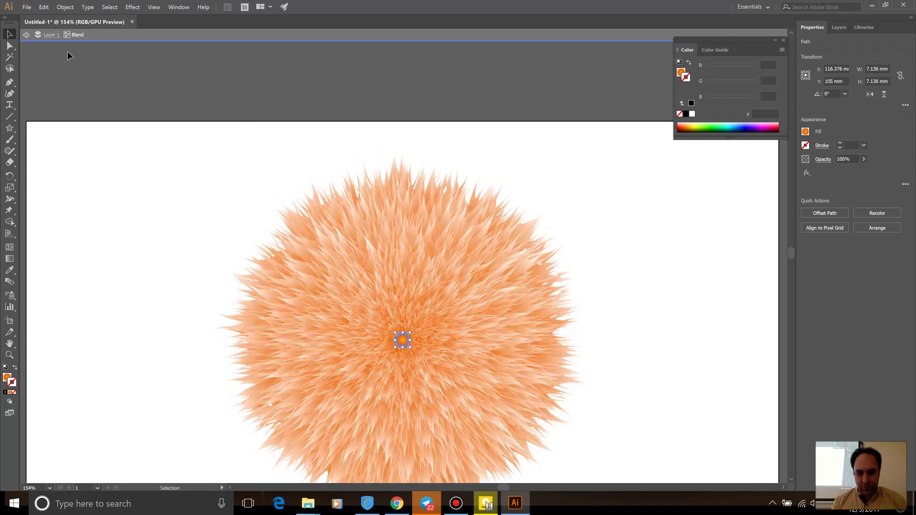
pyautogui.click(24, 37)
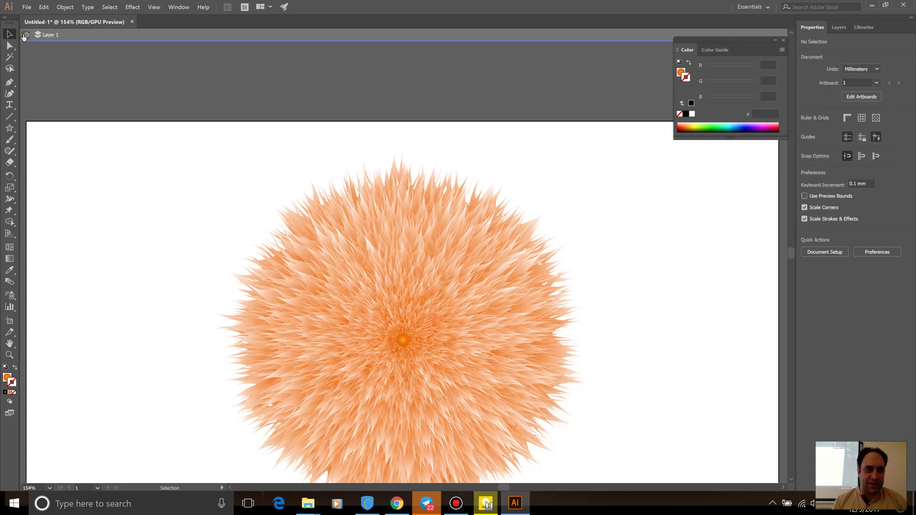
# Step: Re-isolate the blend, drag the centre circle to the artboard's top edge (Y -1.554 mm), then exit isolation
pyautogui.click(403, 342)
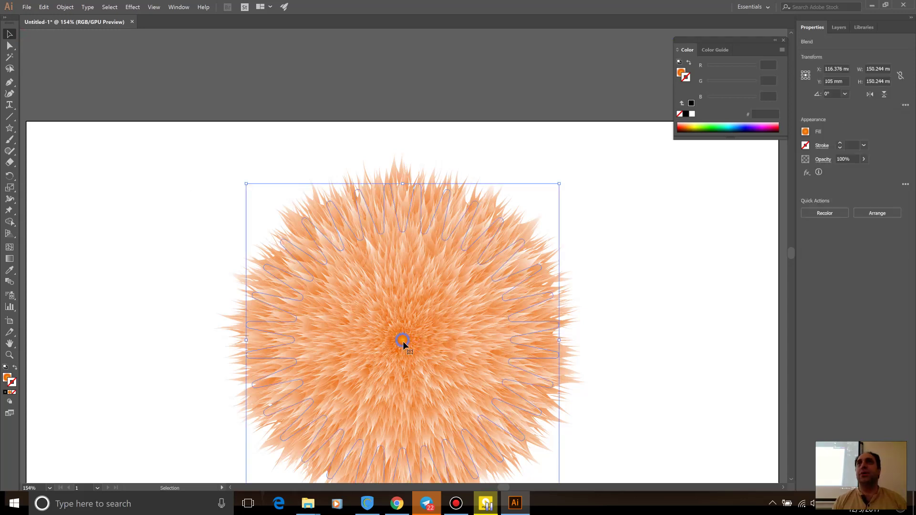
pyautogui.doubleClick(402, 342)
pyautogui.moveTo(403, 342); pyautogui.dragTo(410, 124)
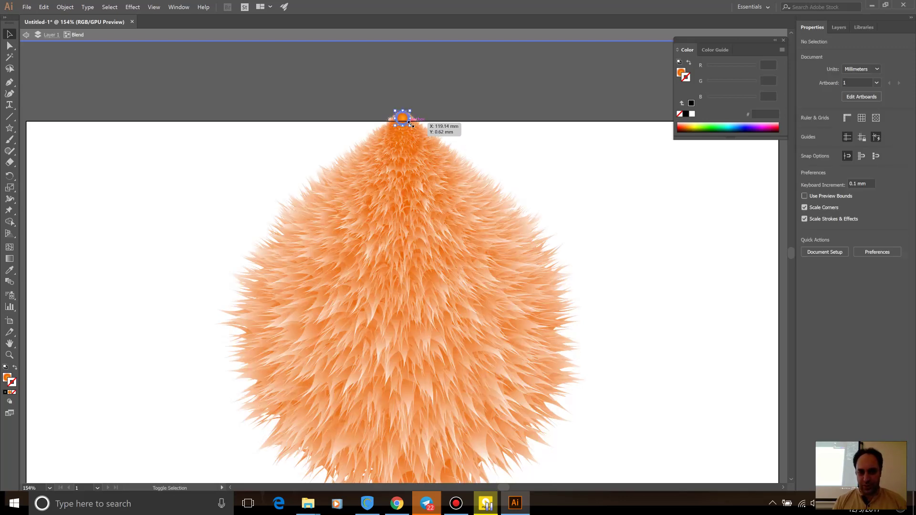
pyautogui.scroll(-1, 451, 190)
pyautogui.scroll(-1, 451, 190)
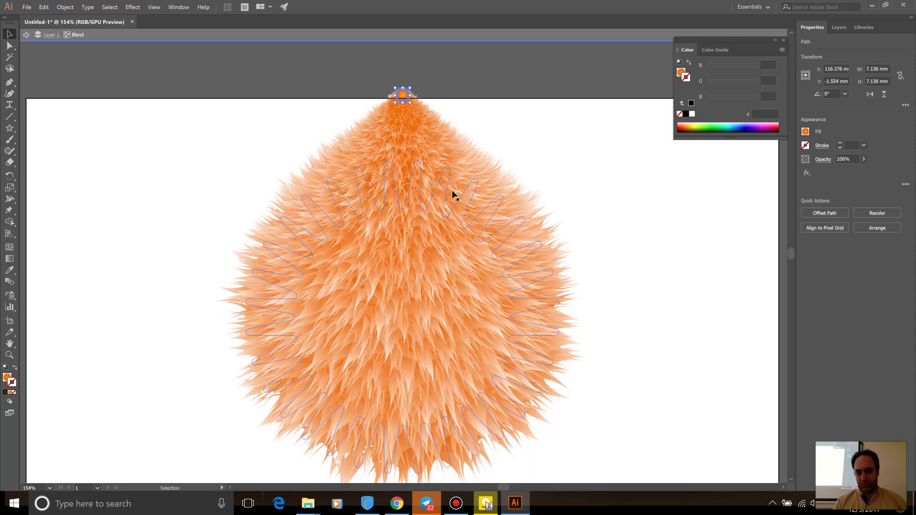
pyautogui.scroll(-1, 451, 190)
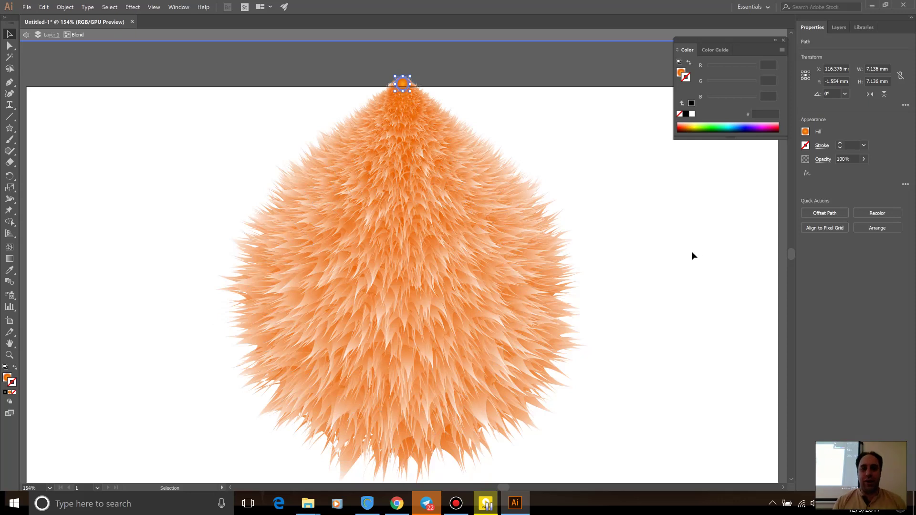
pyautogui.click(27, 35)
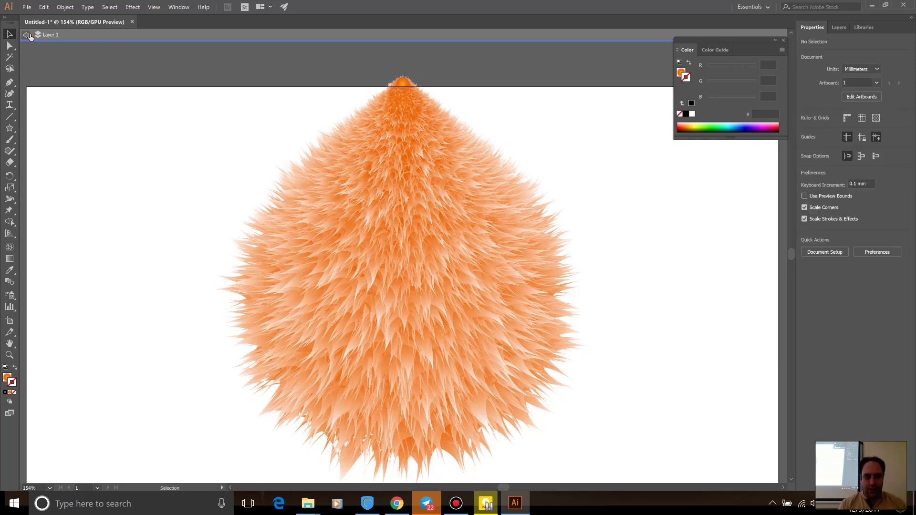
pyautogui.click(27, 36)
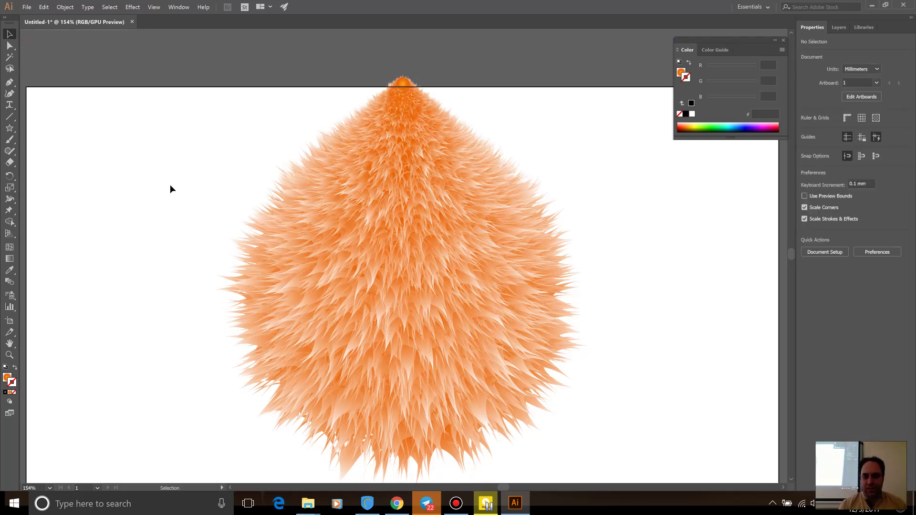
pyautogui.scroll(-3, 169, 184)
pyautogui.scroll(-1, 169, 184)
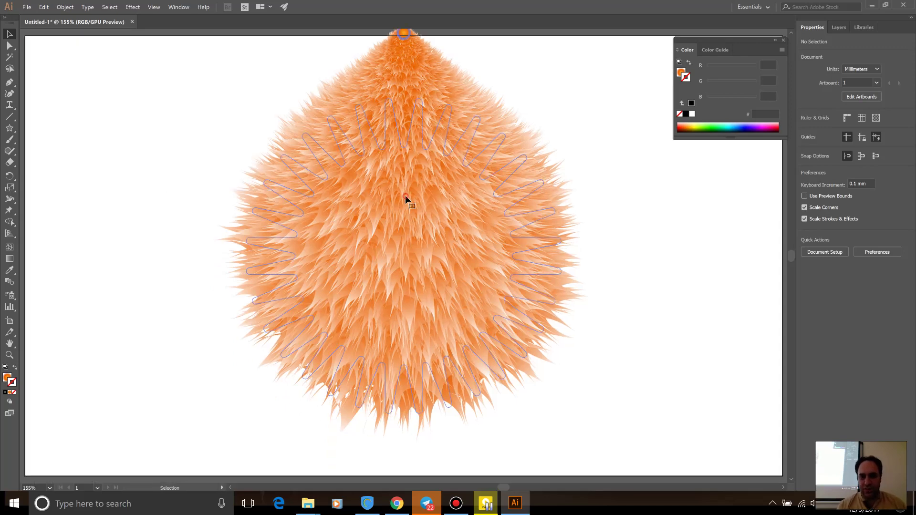
# Step: Scale the teardrop fur down to about 119 x 147 mm and move it lower
pyautogui.moveTo(409, 200); pyautogui.dragTo(410, 265)
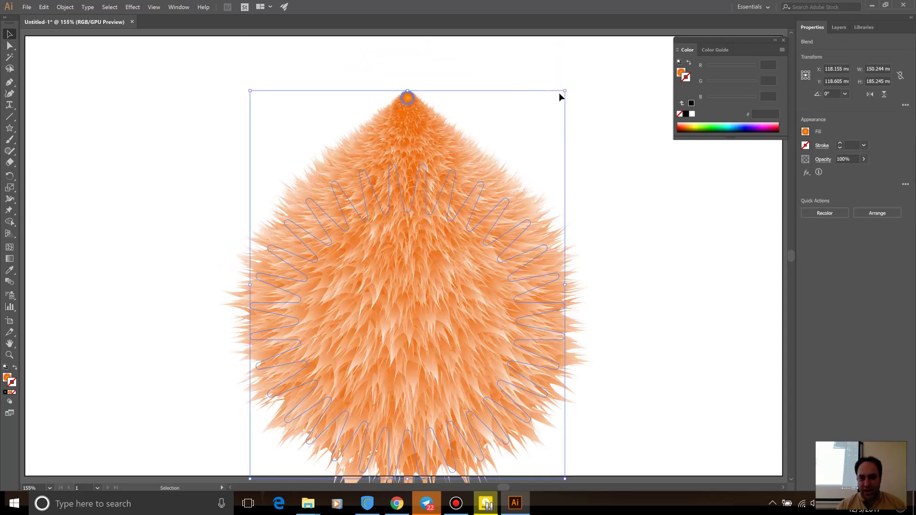
pyautogui.moveTo(564, 90)
pyautogui.mouseDown()
pyautogui.moveTo(535, 115)
pyautogui.moveTo(521, 146)
pyautogui.mouseUp()
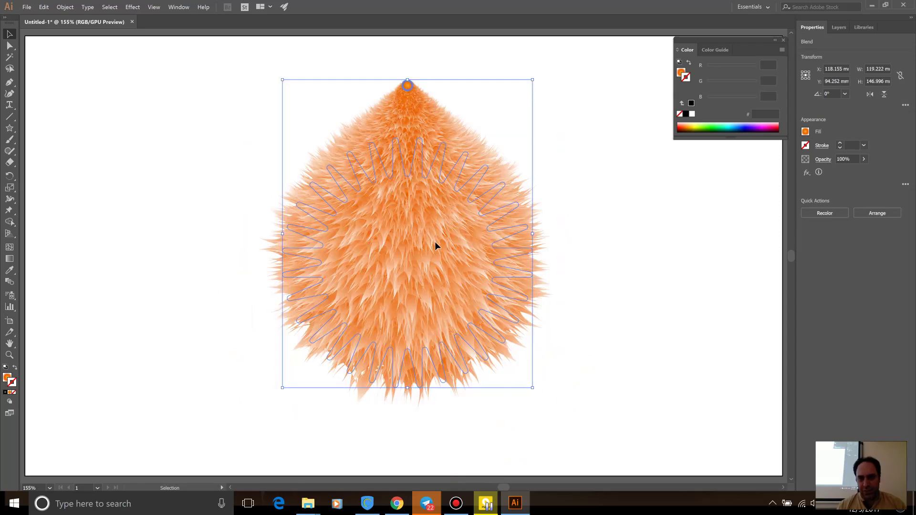
pyautogui.moveTo(434, 246); pyautogui.dragTo(435, 249)
pyautogui.click(580, 233)
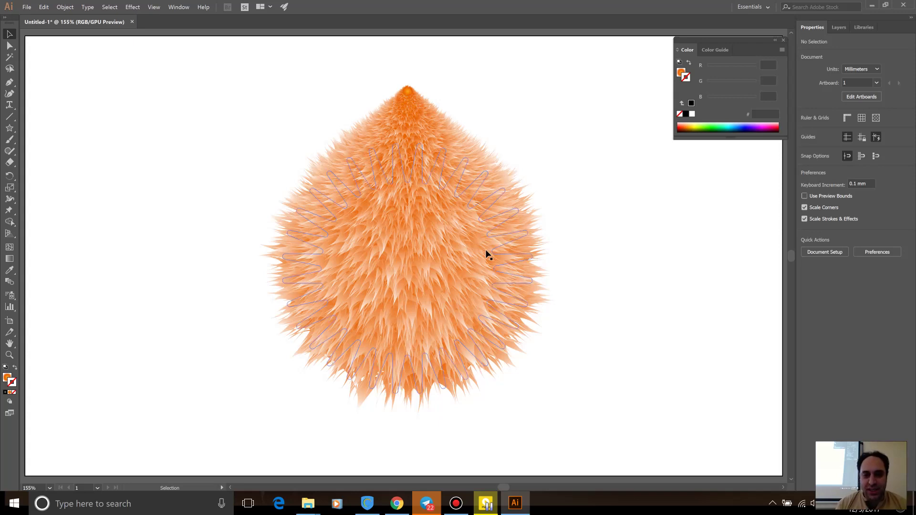
# Step: Delete the leftover gradient circle beside the artboard
pyautogui.press('a')
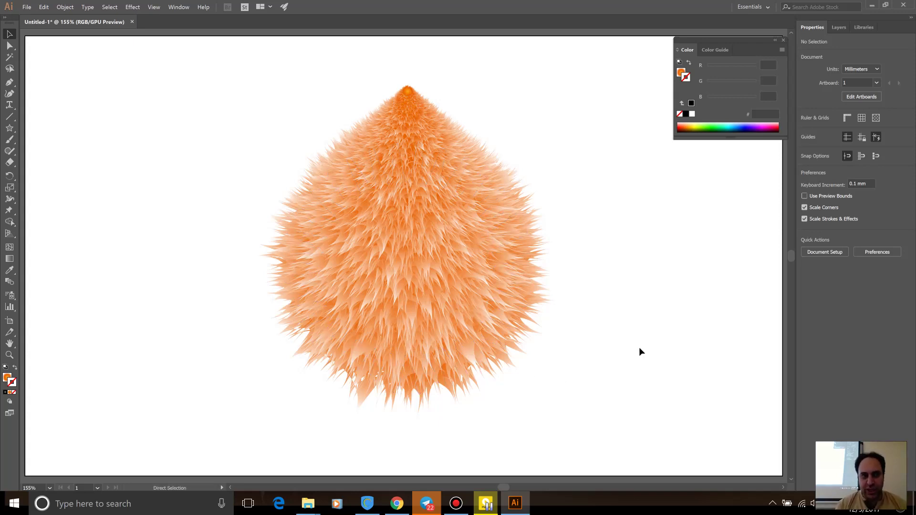
pyautogui.press('v')
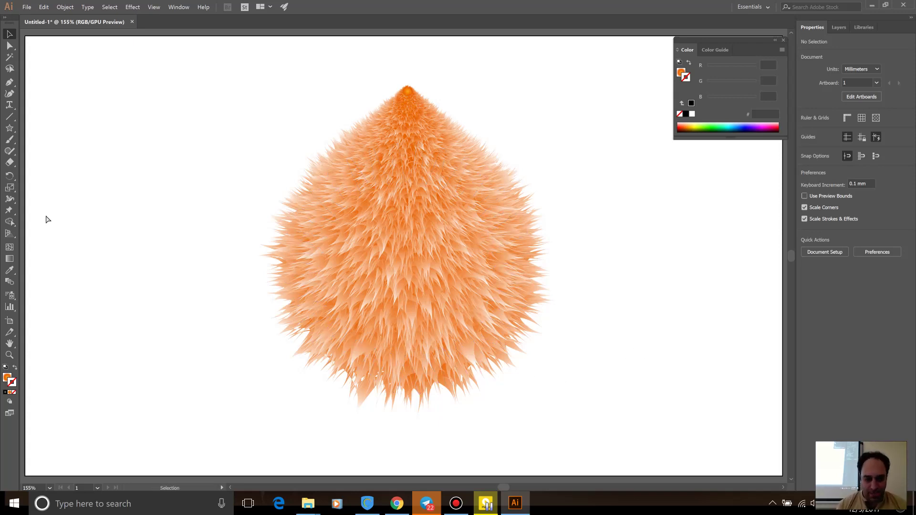
pyautogui.hotkey('ctrl', '1')
pyautogui.click(45, 201)
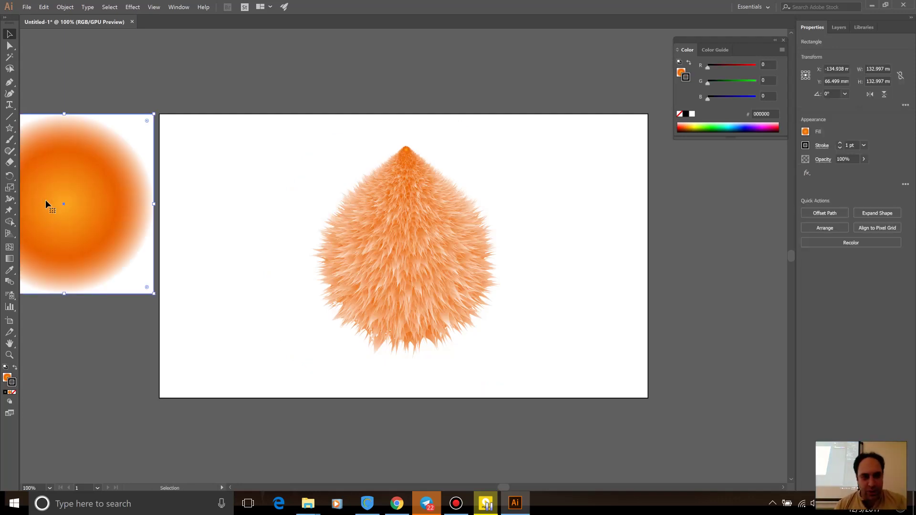
pyautogui.press('Delete')
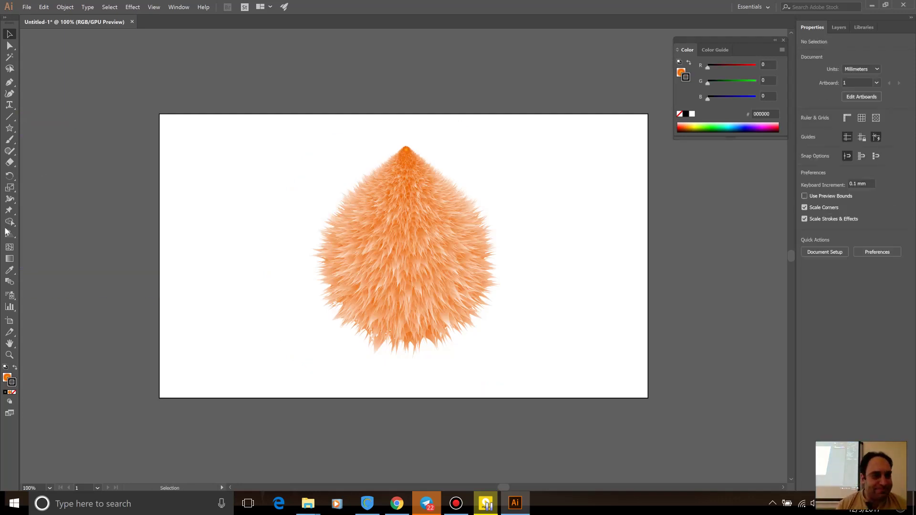
pyautogui.click(10, 258)
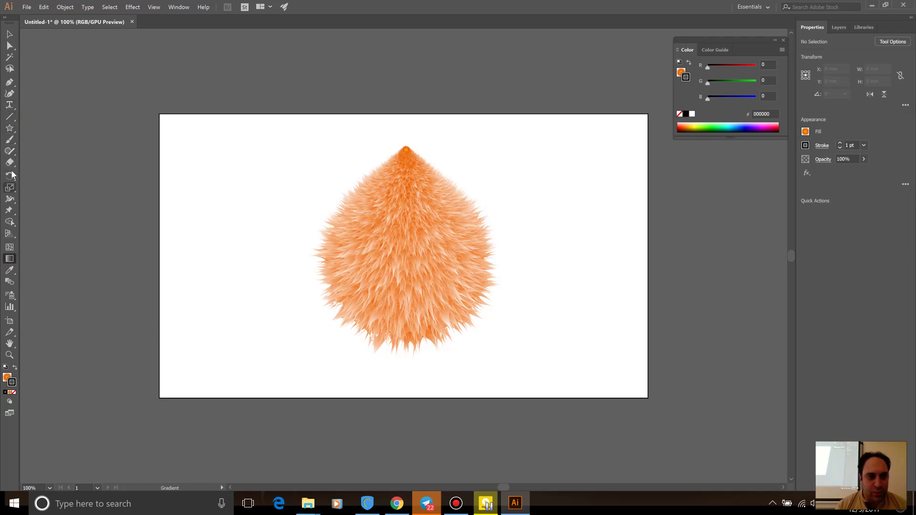
# Step: Draw a rectangle covering the whole artboard and send it behind the fur
pyautogui.click(9, 128)
pyautogui.click(61, 130)
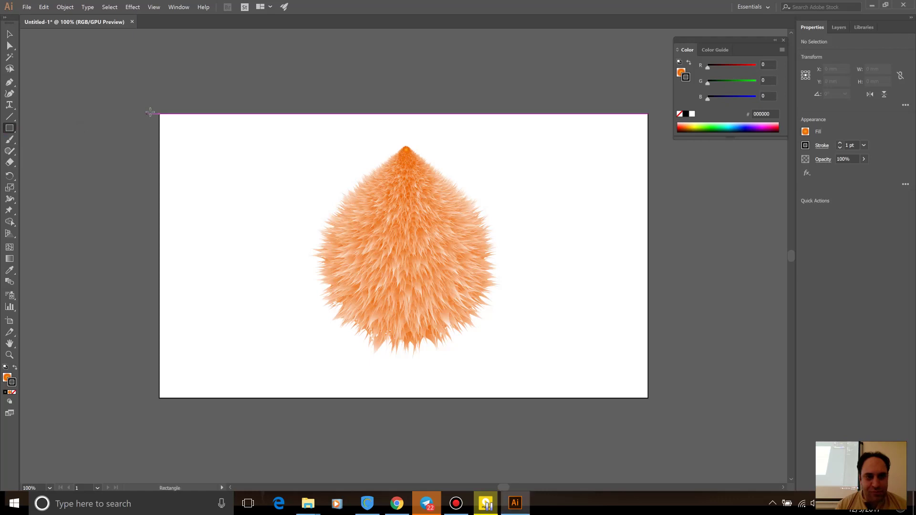
pyautogui.moveTo(159, 114)
pyautogui.mouseDown()
pyautogui.moveTo(666, 412)
pyautogui.moveTo(647, 398)
pyautogui.mouseUp()
pyautogui.press('v')
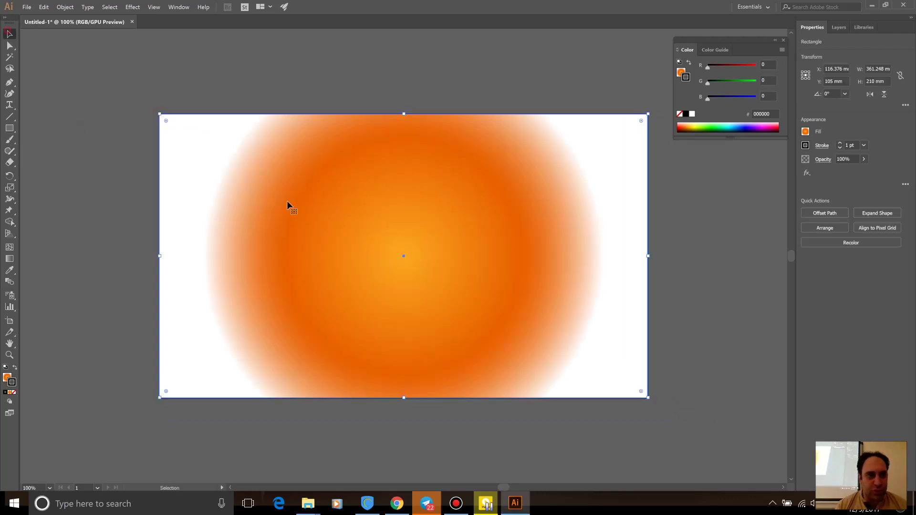
pyautogui.rightClick(289, 203)
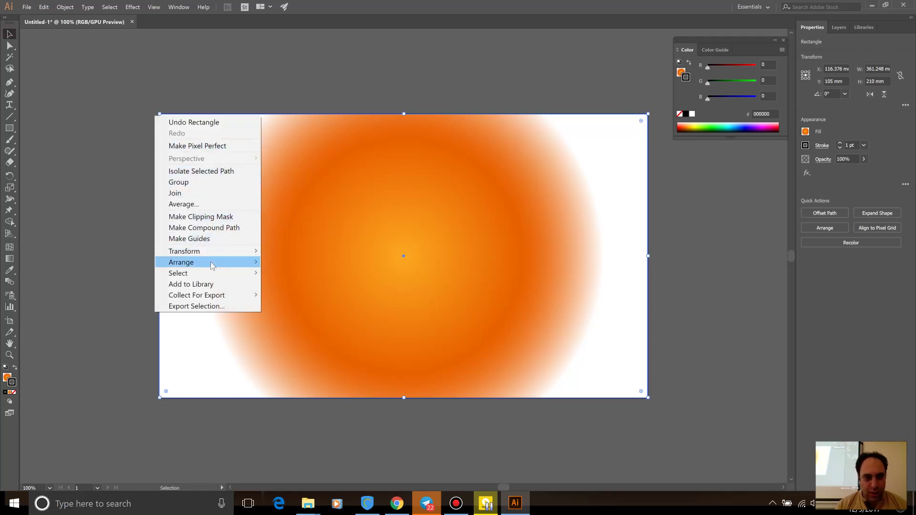
pyautogui.click(283, 294)
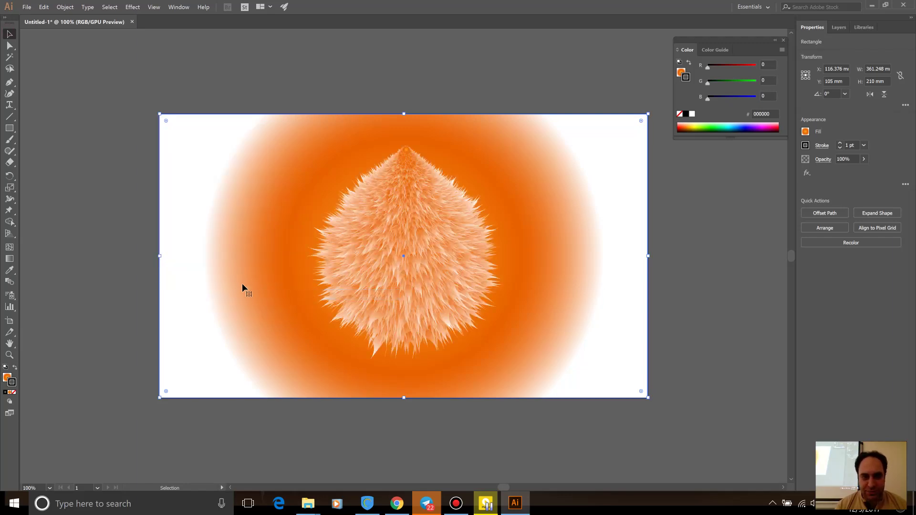
# Step: Fill the background rectangle with solid orange FC8300
pyautogui.doubleClick(6, 378)
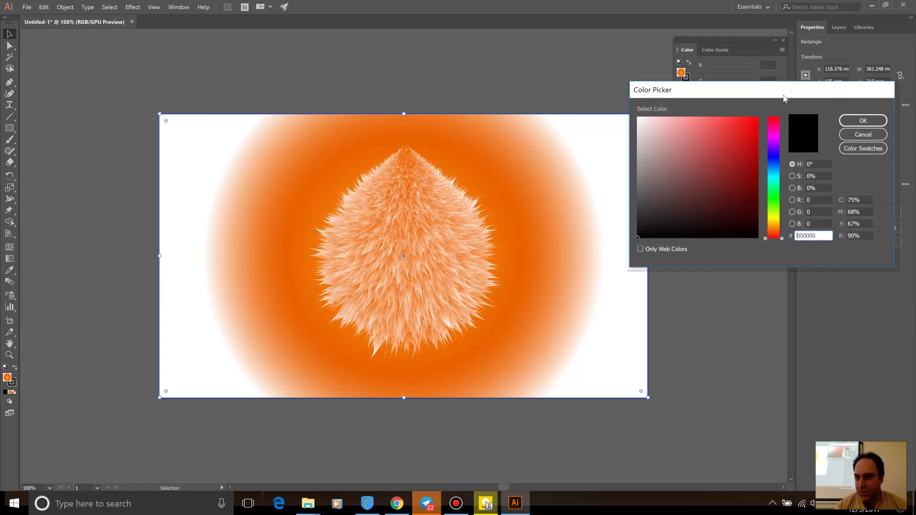
pyautogui.click(778, 228)
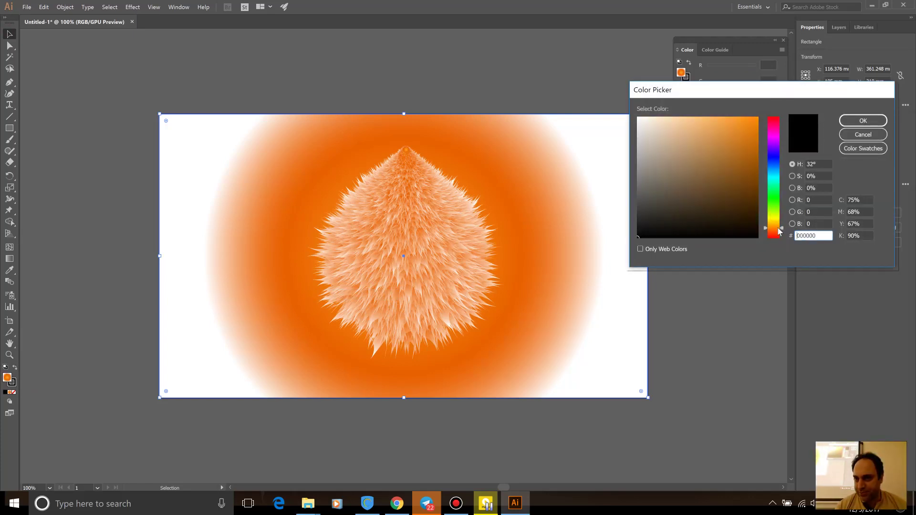
pyautogui.moveTo(757, 119); pyautogui.dragTo(769, 117)
pyautogui.click(863, 121)
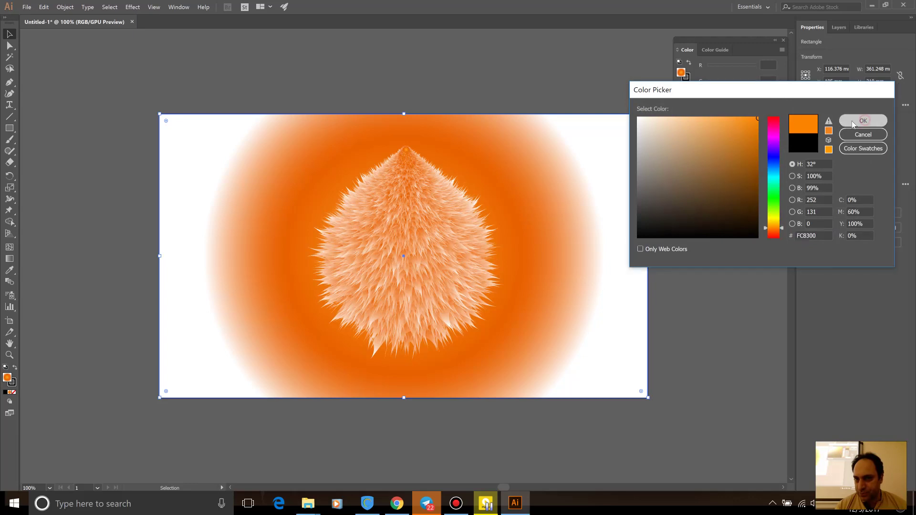
pyautogui.hotkey('ctrl', '0')
pyautogui.press('v')
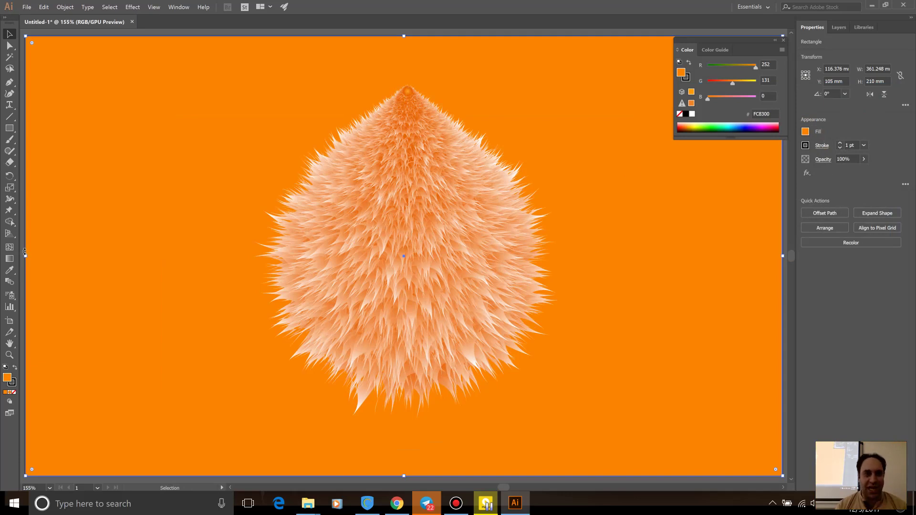
# Step: Draw a 215.724 mm orange circle from the artboard centre and set its stroke to None
pyautogui.moveTo(10, 128); pyautogui.dragTo(53, 151)
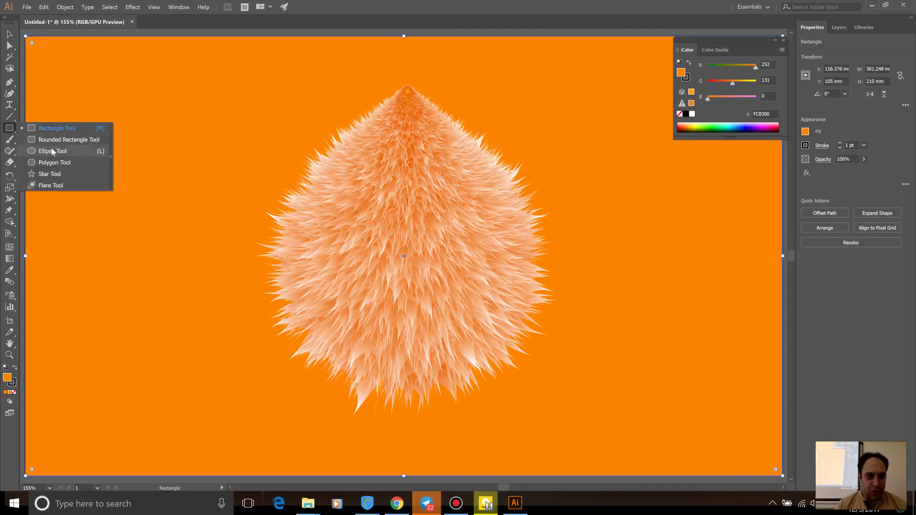
pyautogui.click(53, 152)
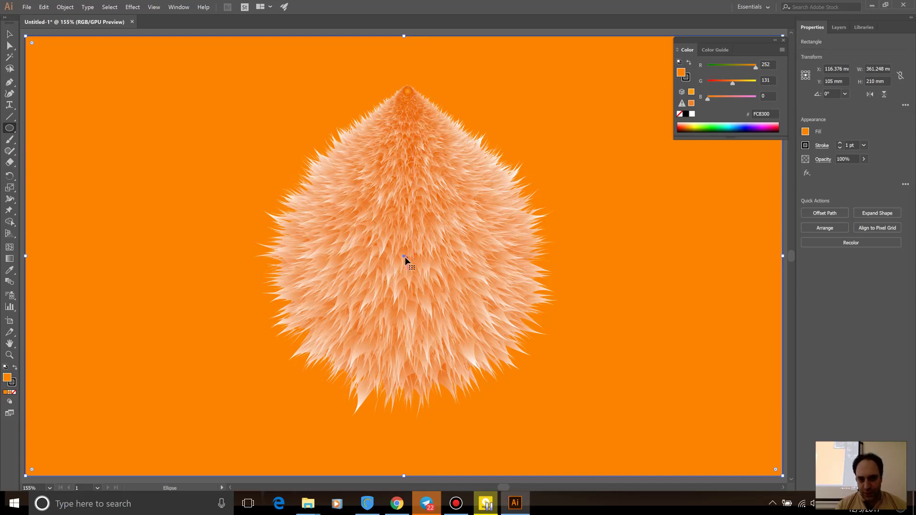
pyautogui.moveTo(407, 256); pyautogui.dragTo(634, 195)
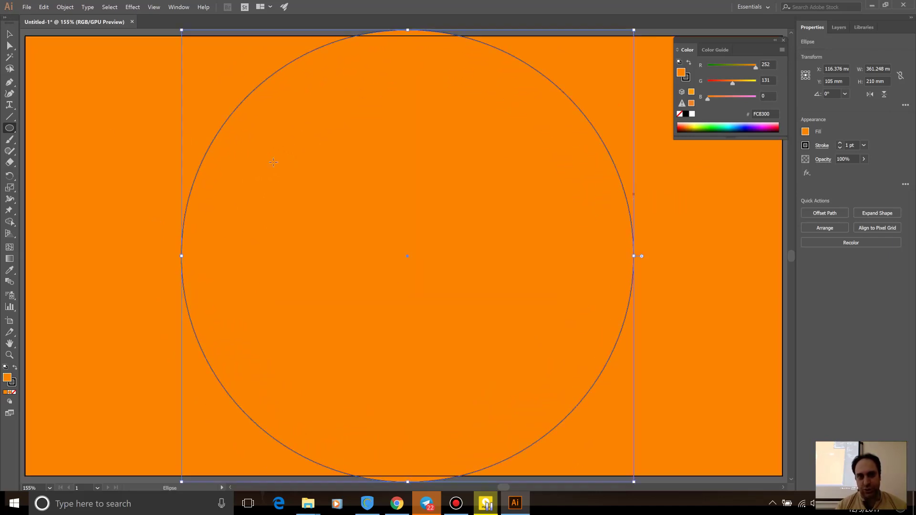
pyautogui.click(10, 34)
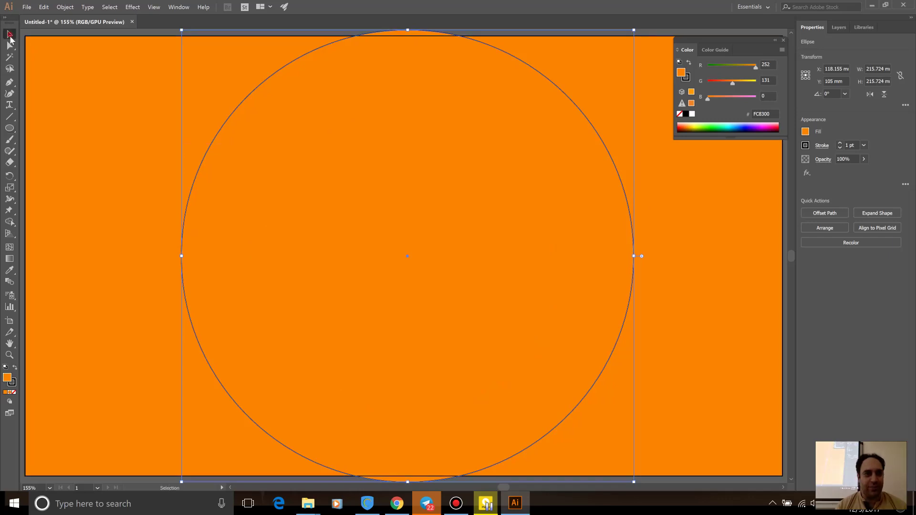
pyautogui.doubleClick(12, 382)
pyautogui.click(862, 134)
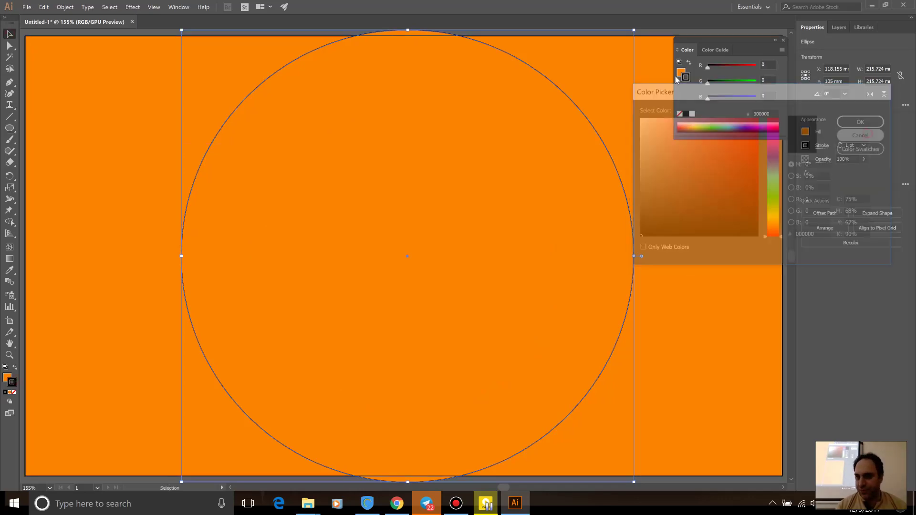
pyautogui.click(680, 115)
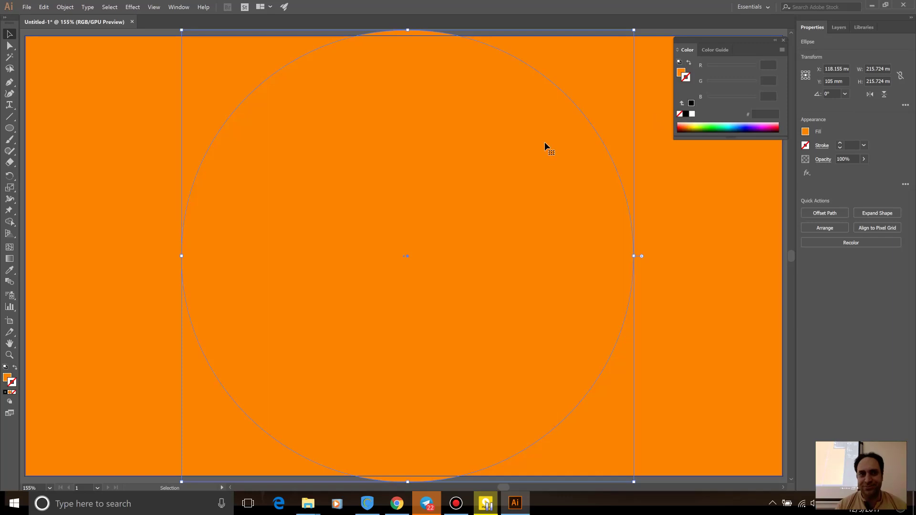
pyautogui.click(6, 377)
# Step: Raise the circle's luminosity 17% with Recolor Artwork Global Adjust, lightening it to orange FD982B
pyautogui.click(60, 6)
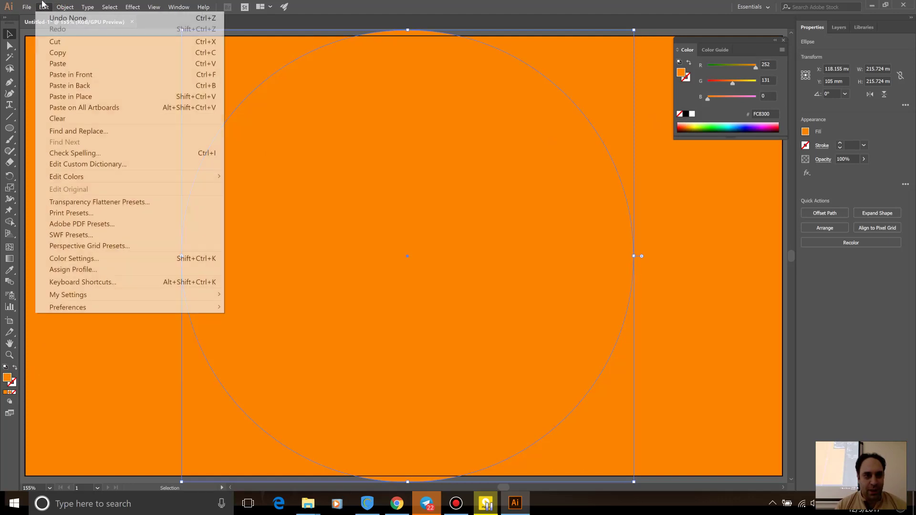
pyautogui.moveTo(66, 176)
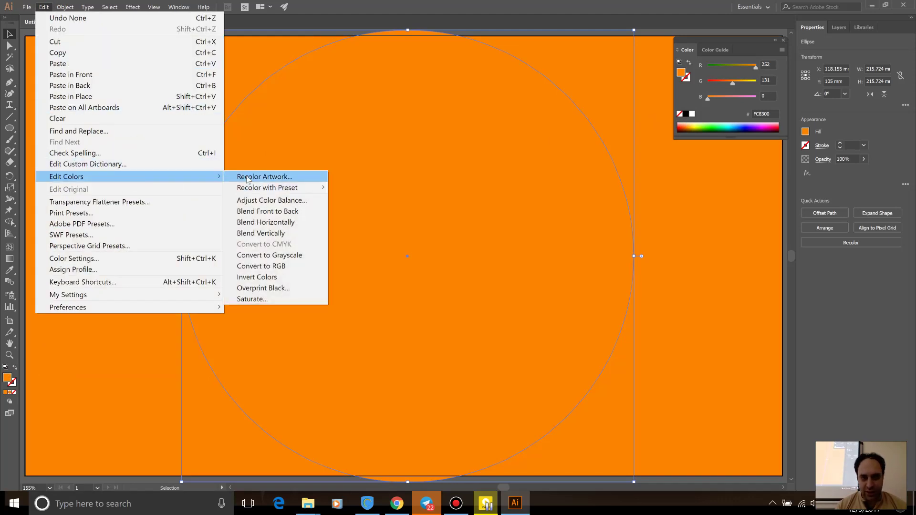
pyautogui.click(246, 176)
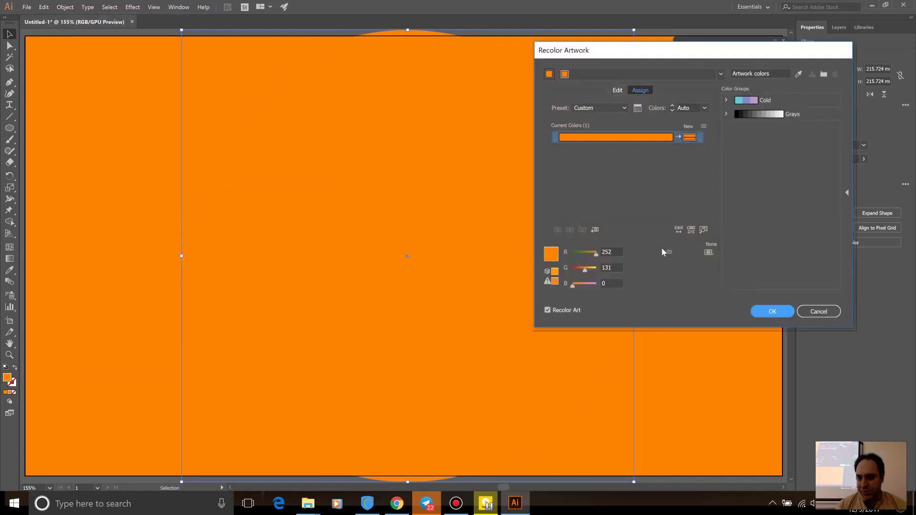
pyautogui.click(668, 253)
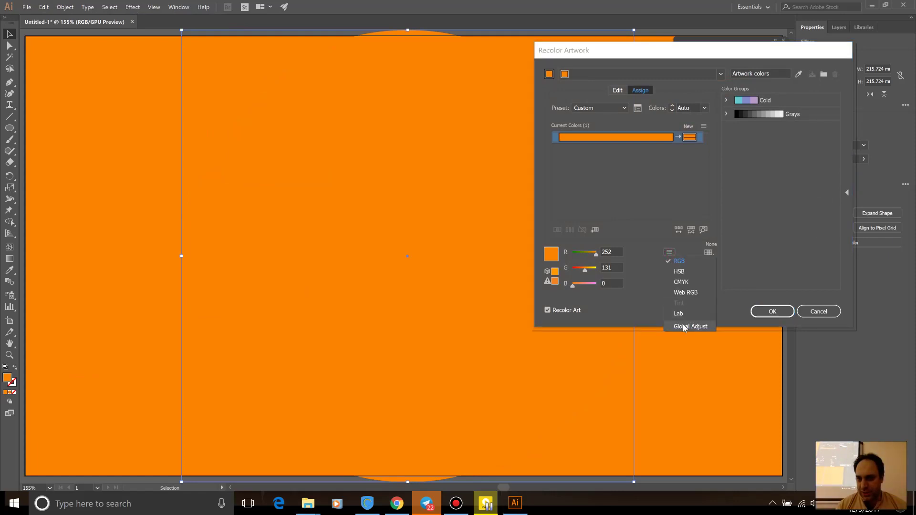
pyautogui.click(683, 324)
pyautogui.moveTo(606, 281)
pyautogui.mouseDown()
pyautogui.moveTo(621, 283)
pyautogui.moveTo(613, 282)
pyautogui.mouseUp()
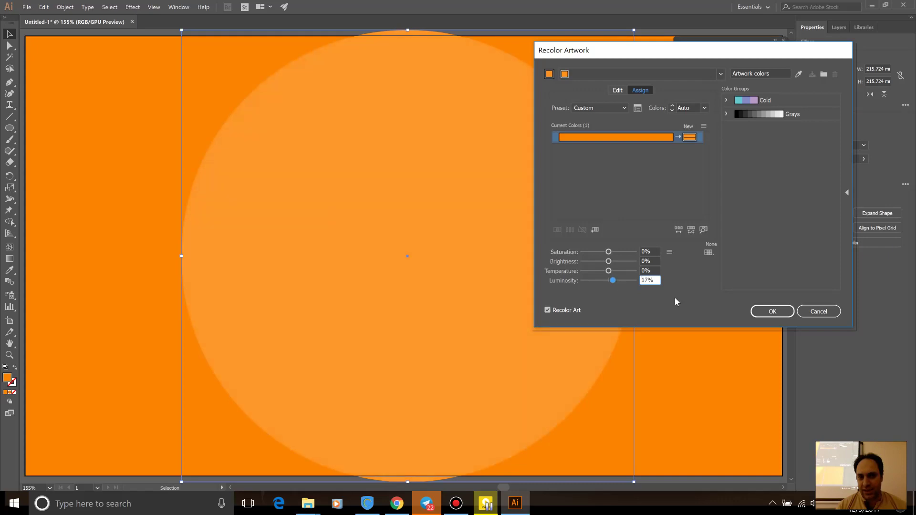
pyautogui.click(771, 311)
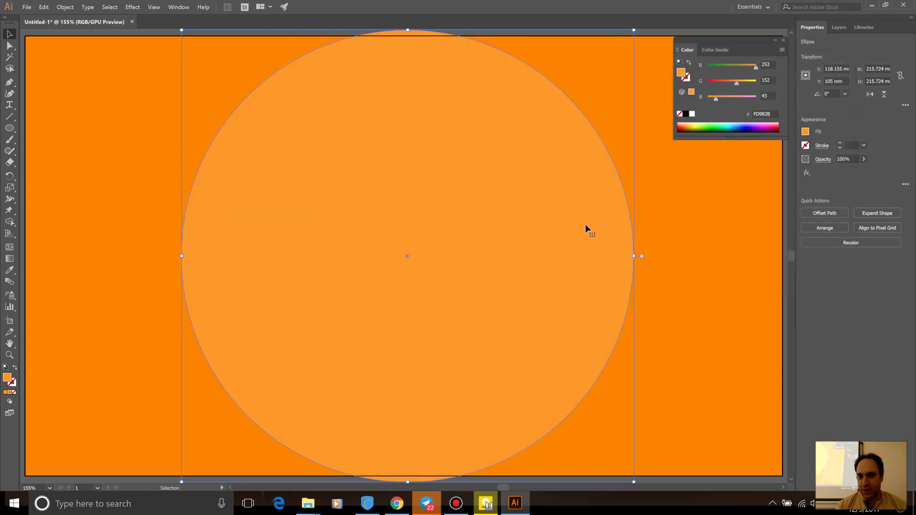
# Step: Send the circle one level backward so it sits behind the fur teardrop
pyautogui.press('a')
pyautogui.hotkey('ctrl', 'z')
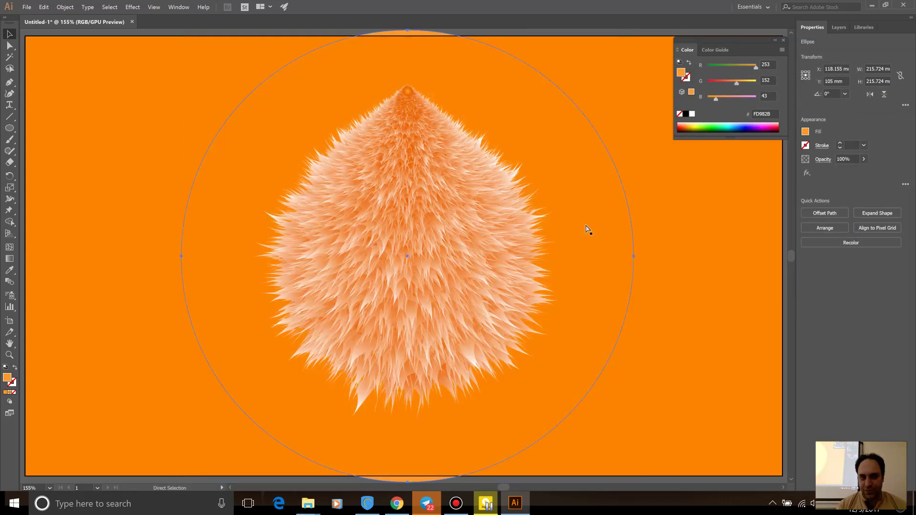
pyautogui.hotkey('ctrl', 'shift', 'z')
pyautogui.press('v')
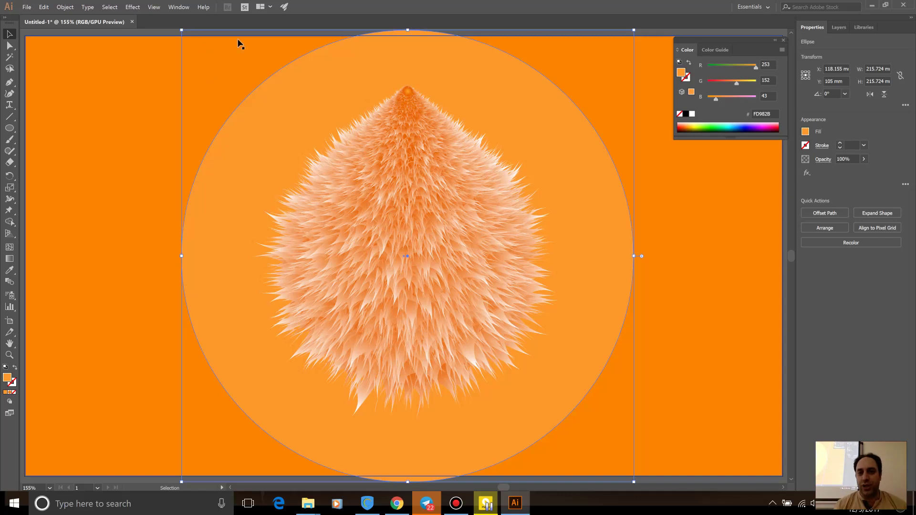
pyautogui.rightClick(279, 71)
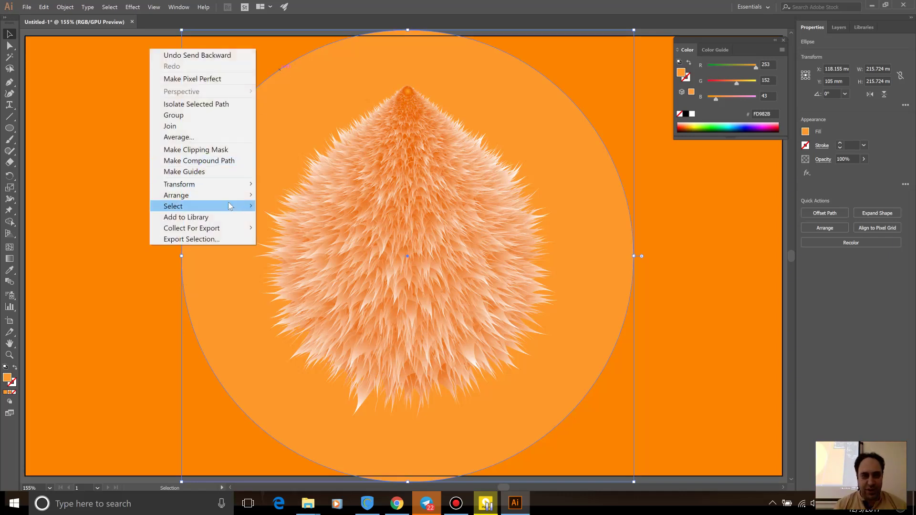
pyautogui.moveTo(176, 195)
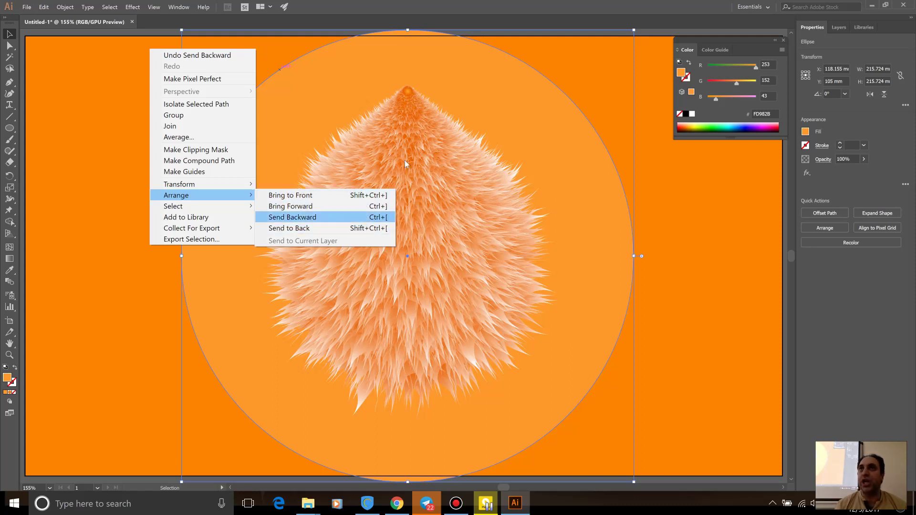
pyautogui.click(132, 6)
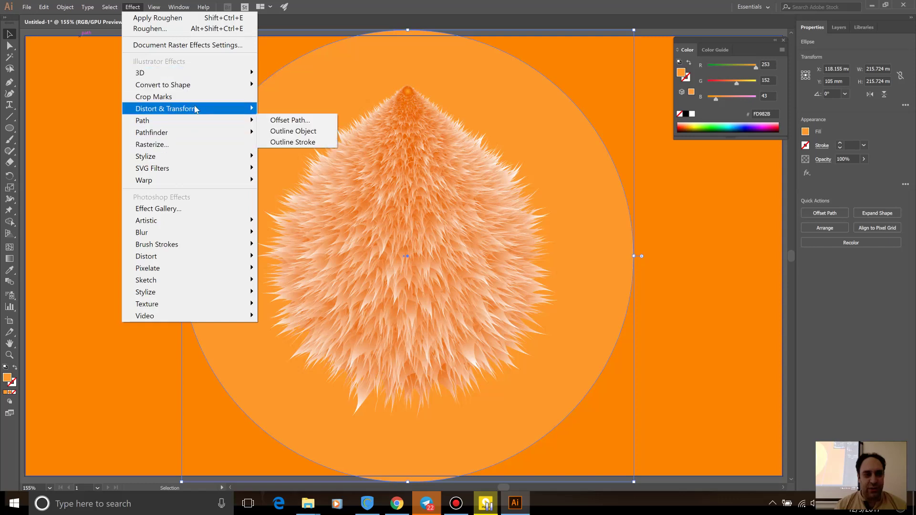
pyautogui.moveTo(142, 232)
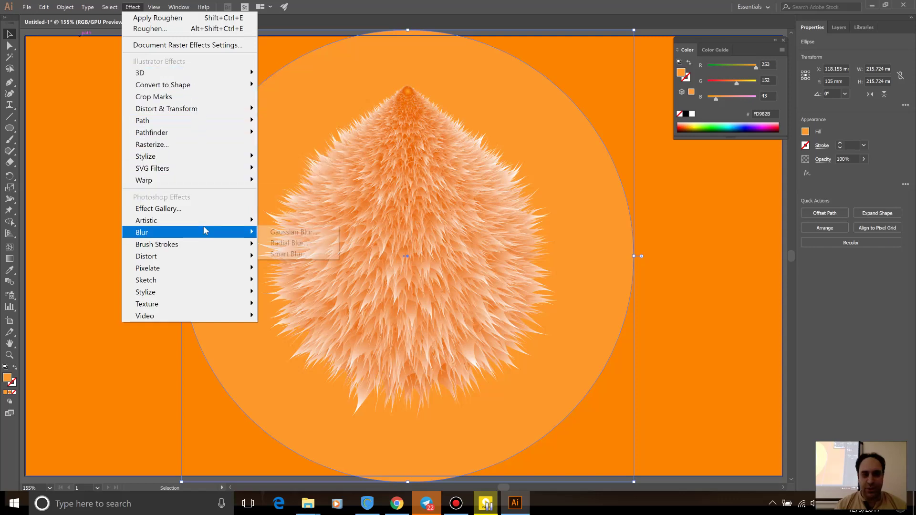
# Step: Apply a Gaussian Blur of about 20.6 pixels to the circle
pyautogui.click(292, 231)
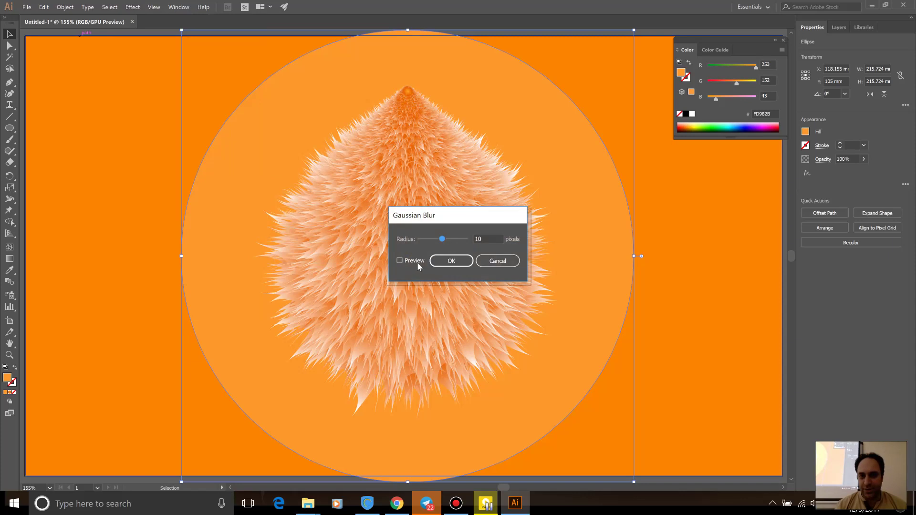
pyautogui.click(414, 261)
pyautogui.moveTo(441, 240); pyautogui.dragTo(448, 240)
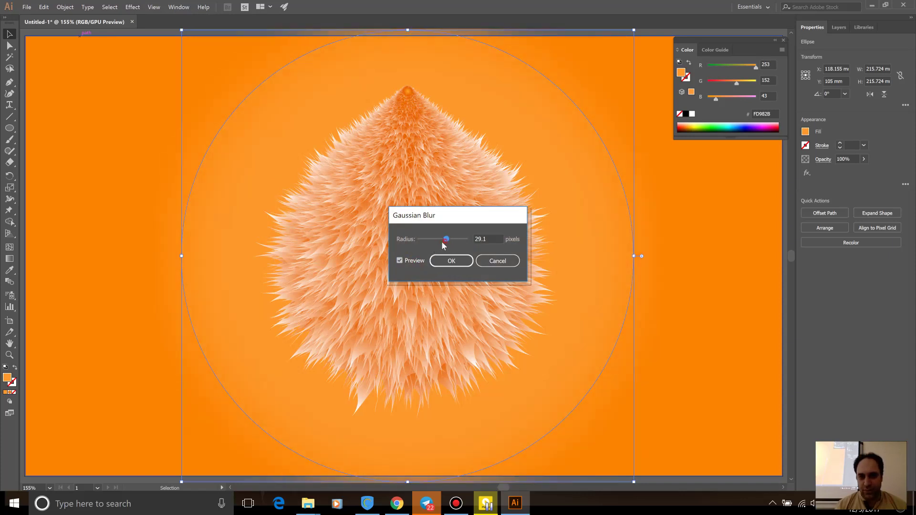
pyautogui.moveTo(442, 243); pyautogui.dragTo(440, 242)
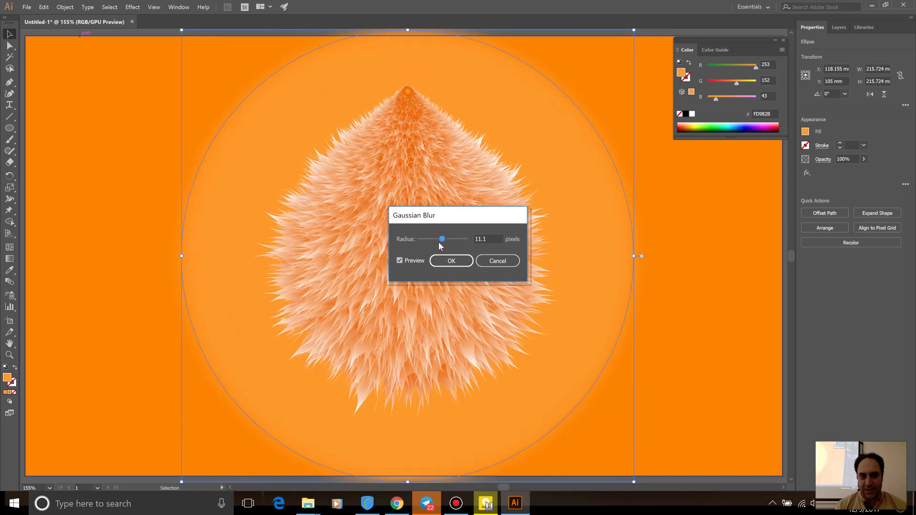
pyautogui.click(452, 261)
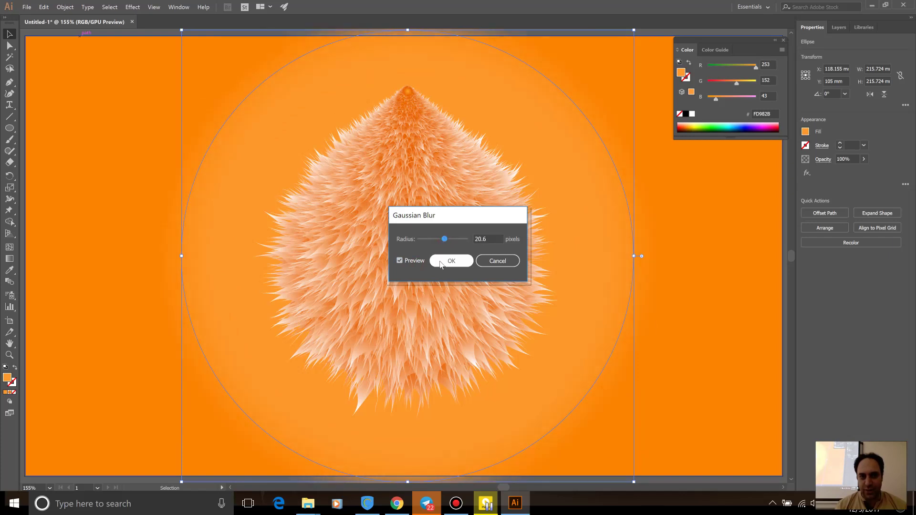
# Step: Shift the blurred circle's fill toward yellow-orange FDB42B
pyautogui.click(681, 238)
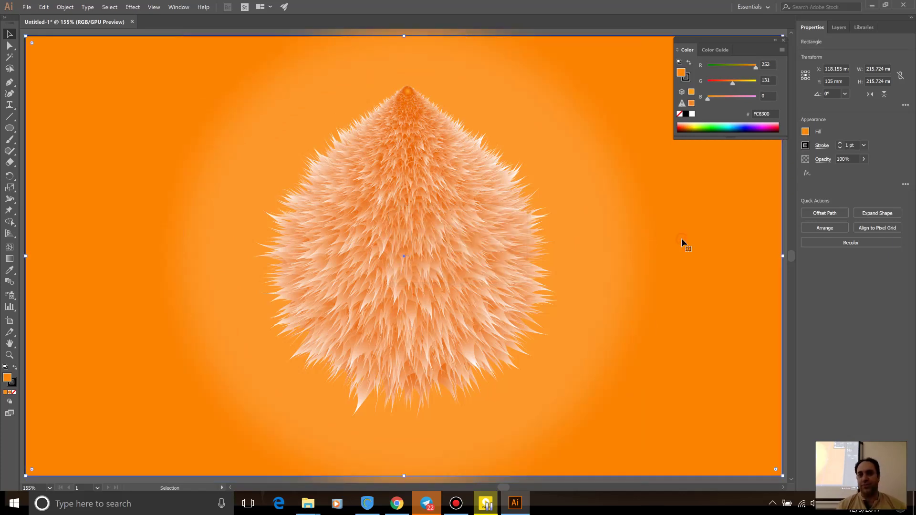
pyautogui.click(593, 266)
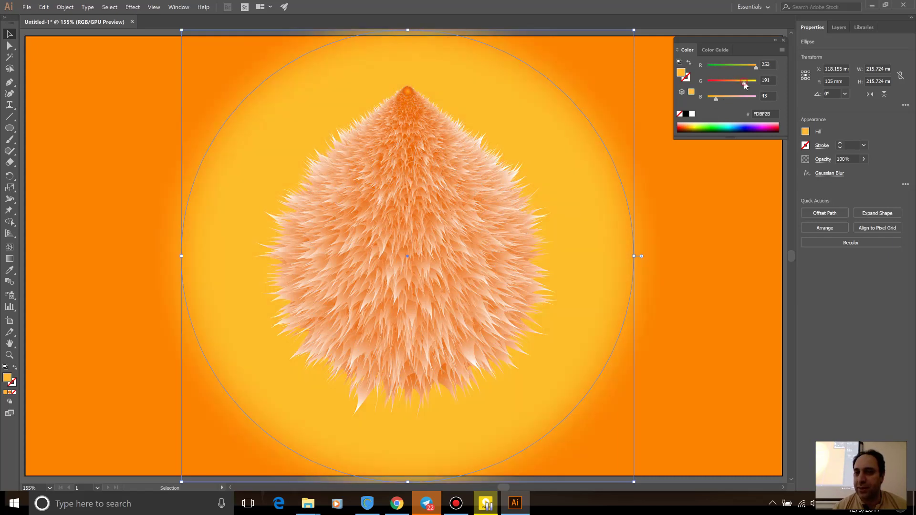
pyautogui.click(684, 225)
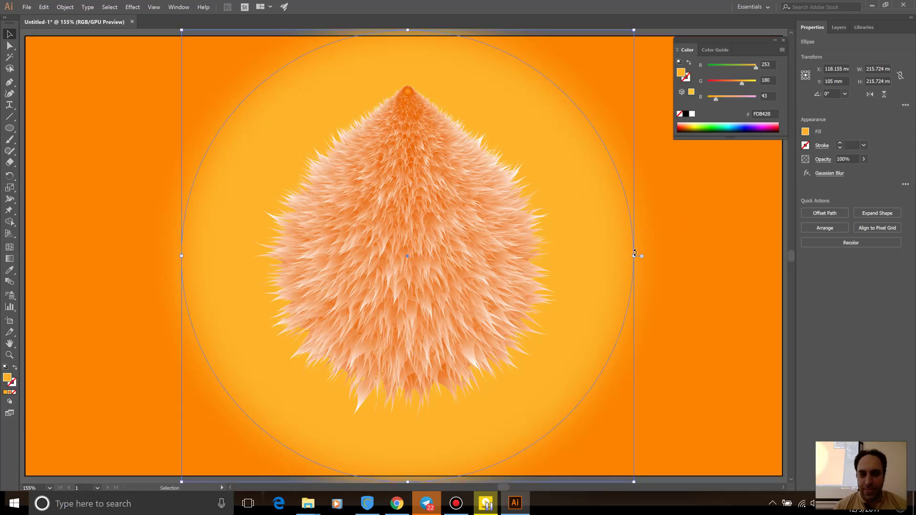
pyautogui.hotkey('ctrl', 'shift', 'a')
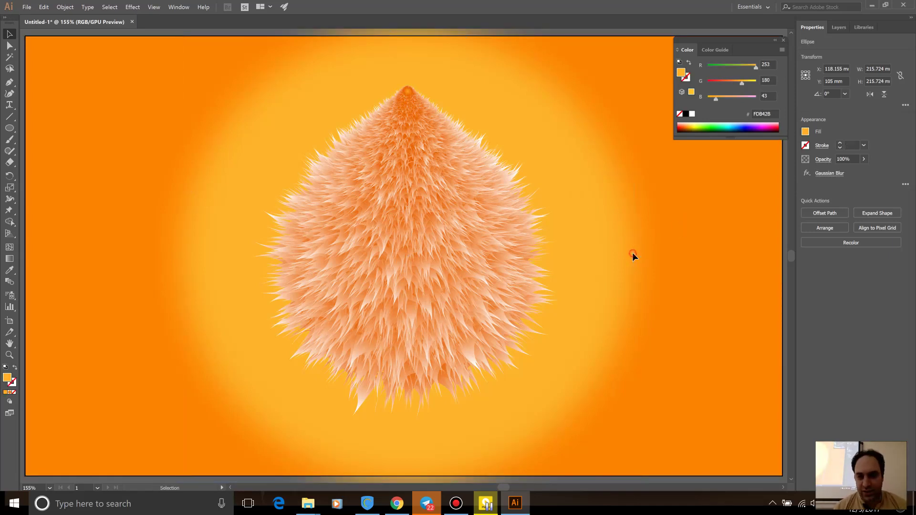
# Step: Stretch the glow horizontally into a wider ellipse behind the fur
pyautogui.click(622, 254)
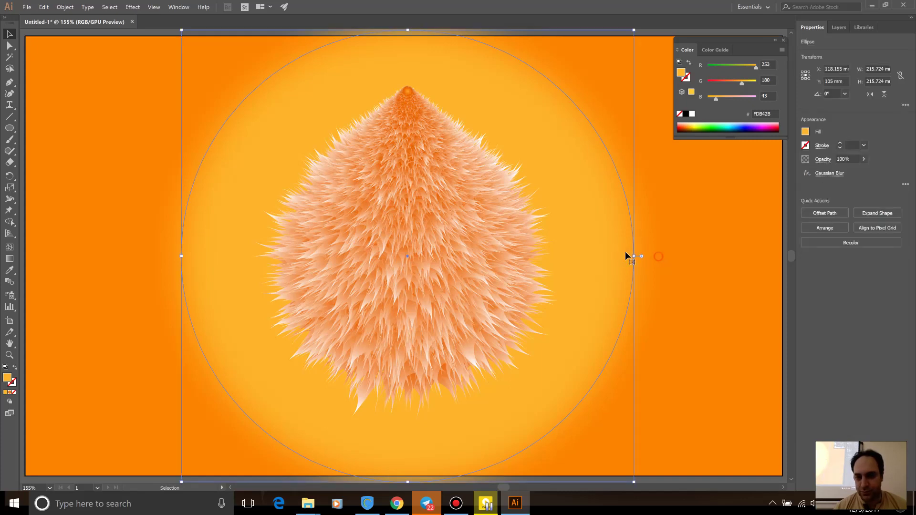
pyautogui.hotkey('ctrl', 'shift', 'a')
pyautogui.click(610, 258)
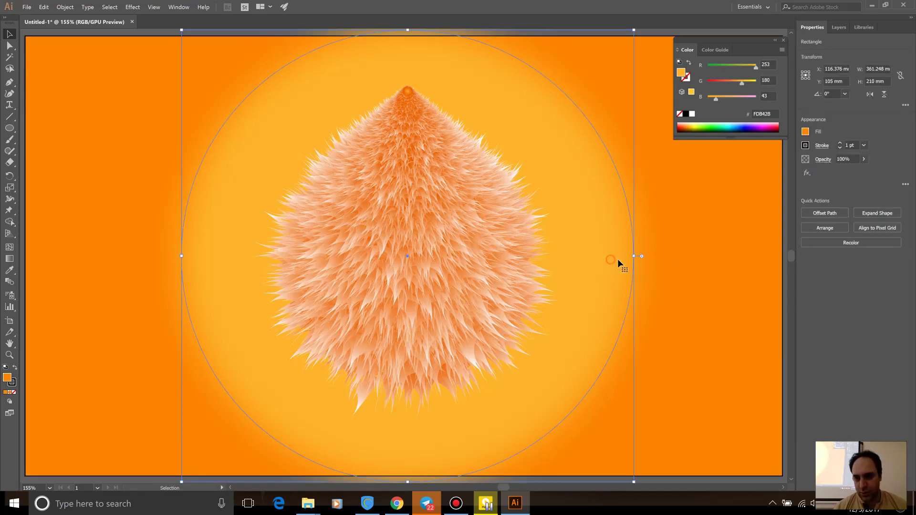
pyautogui.moveTo(634, 257); pyautogui.dragTo(680, 258)
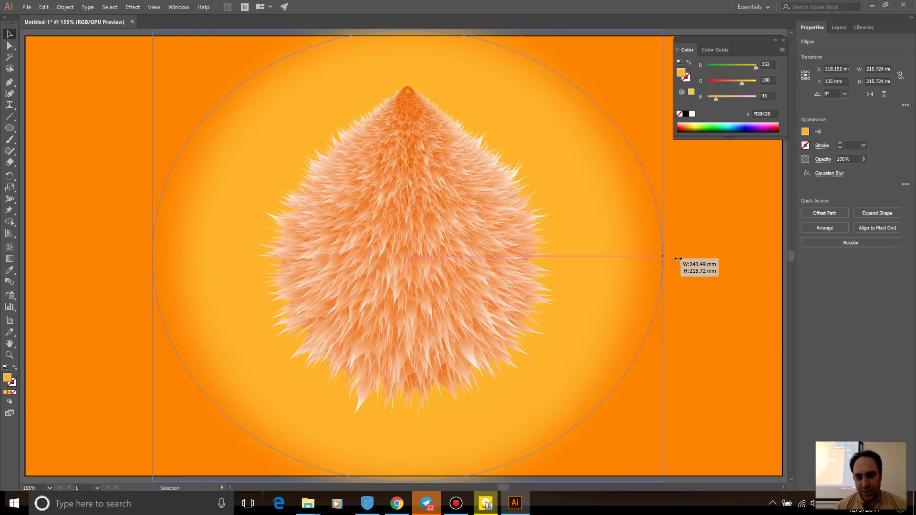
pyautogui.click(708, 248)
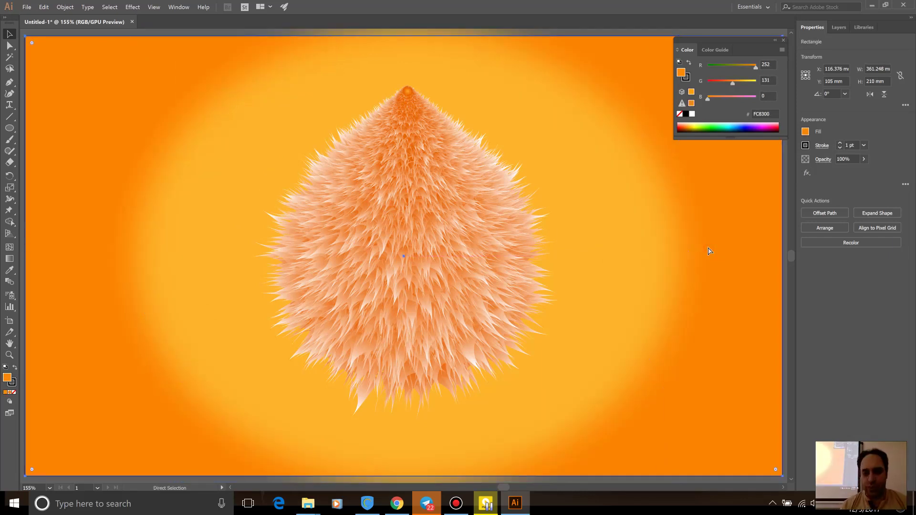
pyautogui.hotkey('ctrl', '1')
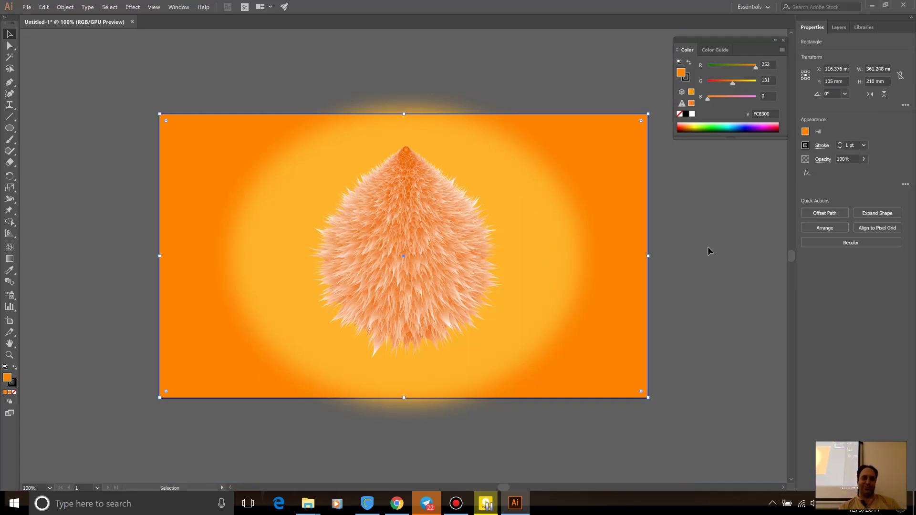
# Step: Draw a flat ellipse under the creature, about 108 mm wide, positioned beneath the fur
pyautogui.click(725, 238)
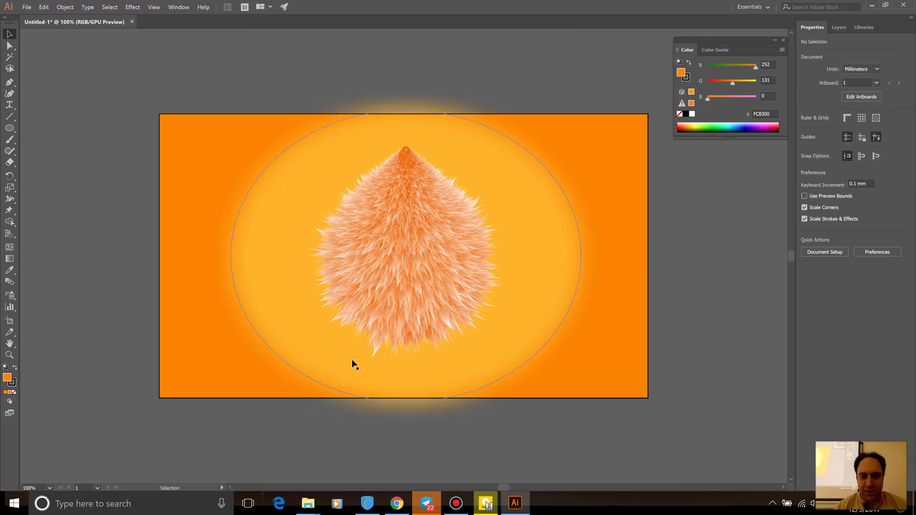
pyautogui.click(9, 128)
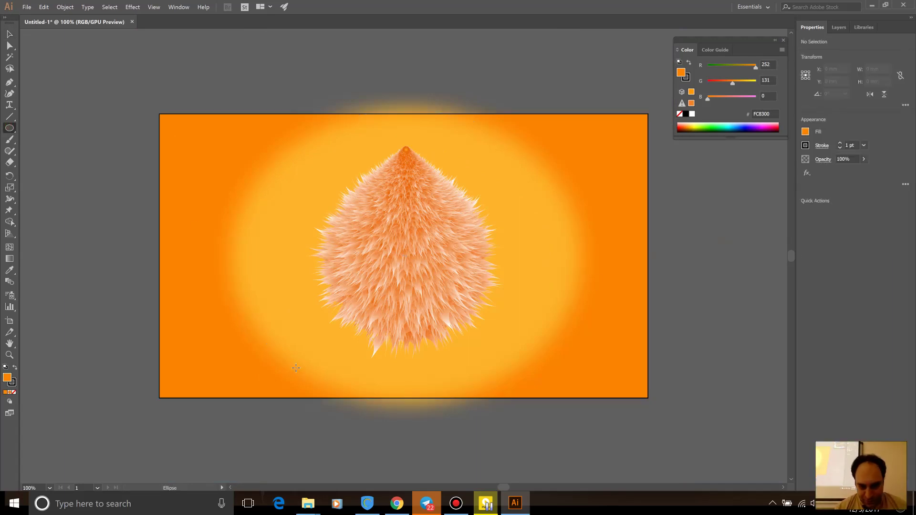
pyautogui.moveTo(296, 368); pyautogui.dragTo(520, 383)
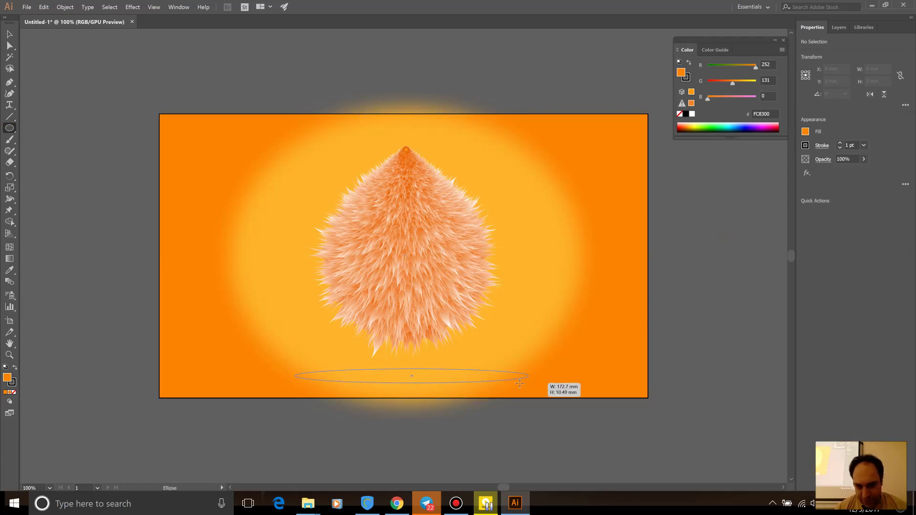
pyautogui.moveTo(520, 383); pyautogui.dragTo(492, 382)
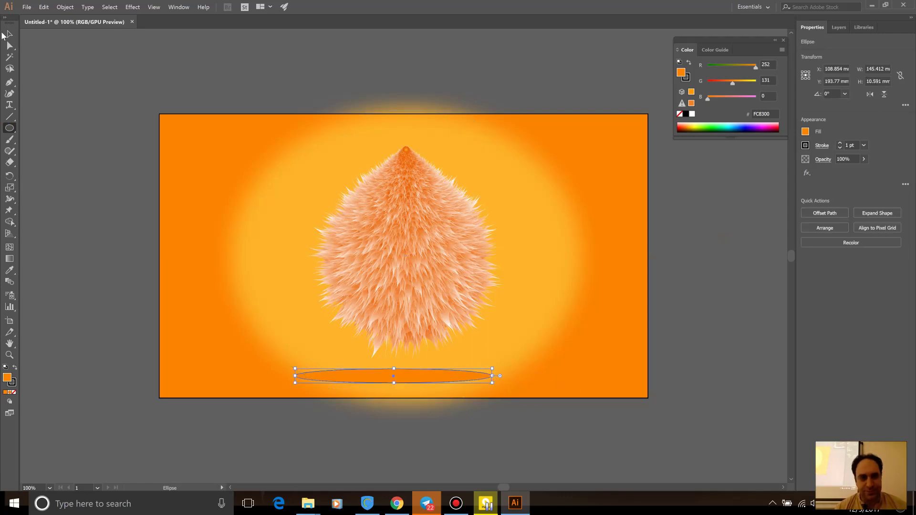
pyautogui.click(9, 34)
pyautogui.moveTo(413, 373)
pyautogui.mouseDown()
pyautogui.moveTo(435, 365)
pyautogui.moveTo(424, 373)
pyautogui.mouseUp()
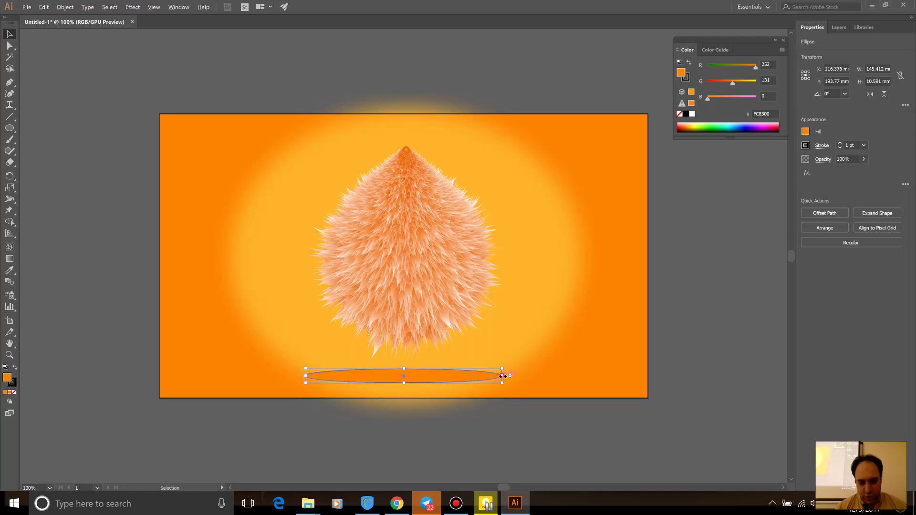
pyautogui.moveTo(502, 376); pyautogui.dragTo(476, 376)
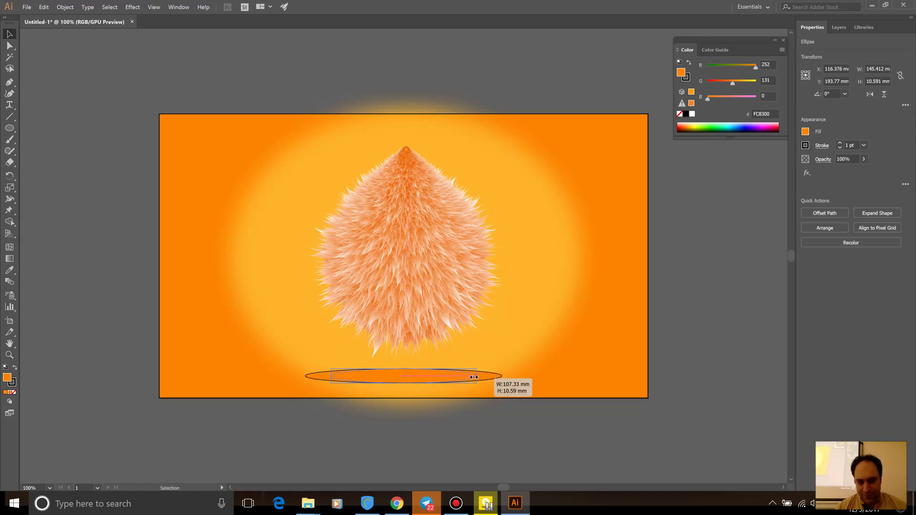
# Step: Fill the flat ellipse with dark olive 8D7100
pyautogui.click(443, 431)
pyautogui.click(409, 379)
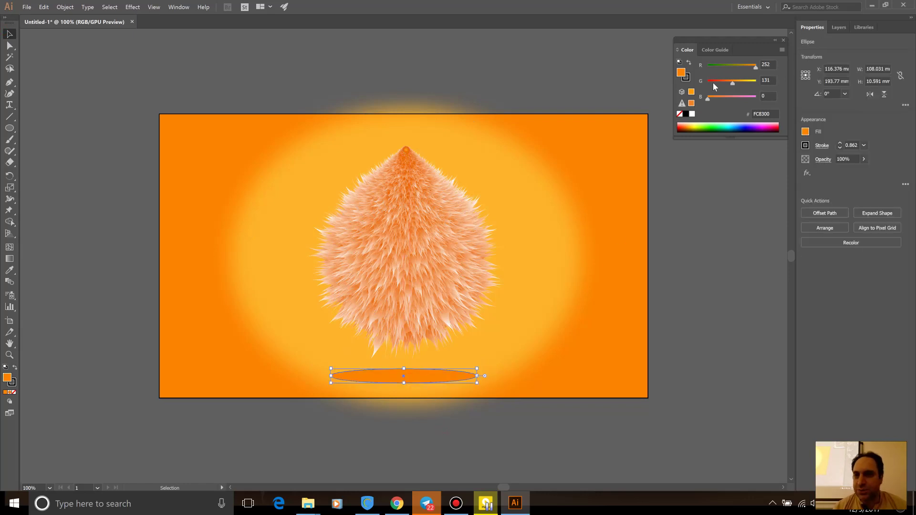
pyautogui.moveTo(755, 67)
pyautogui.mouseDown()
pyautogui.moveTo(725, 69)
pyautogui.moveTo(724, 84)
pyautogui.moveTo(735, 70)
pyautogui.mouseUp()
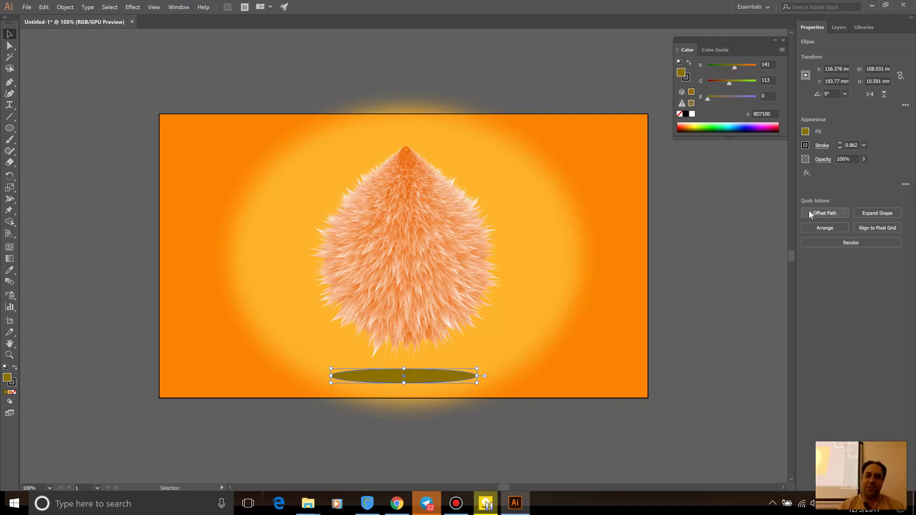
pyautogui.click(179, 6)
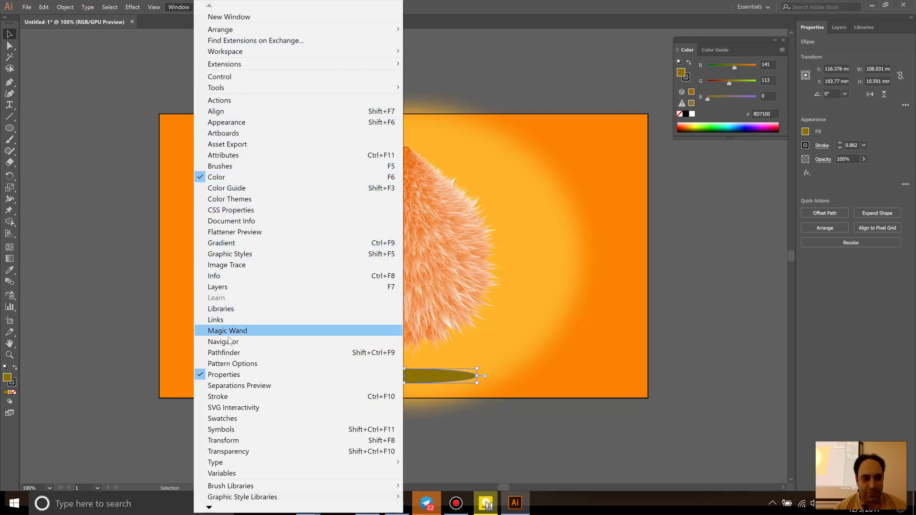
# Step: Set the olive ellipse to Multiply blending at 41% opacity in the Transparency panel
pyautogui.click(220, 451)
pyautogui.moveTo(497, 232); pyautogui.dragTo(637, 187)
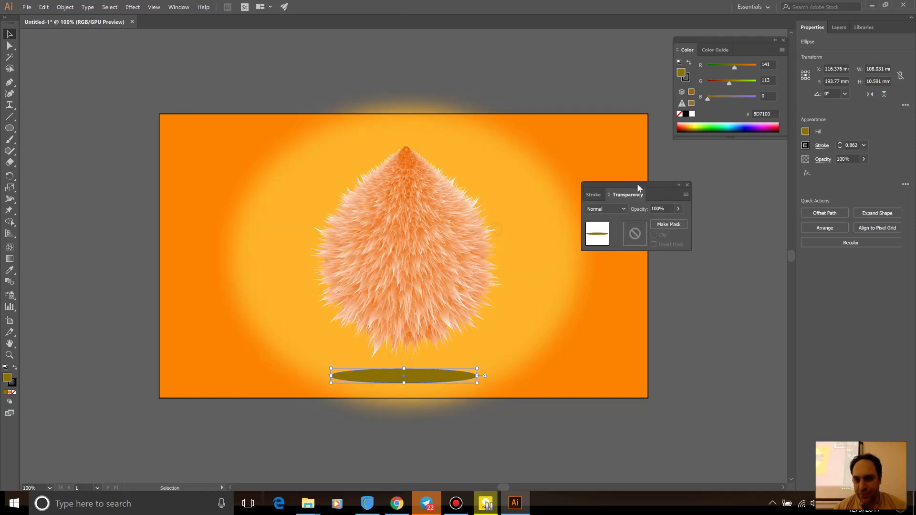
pyautogui.click(605, 206)
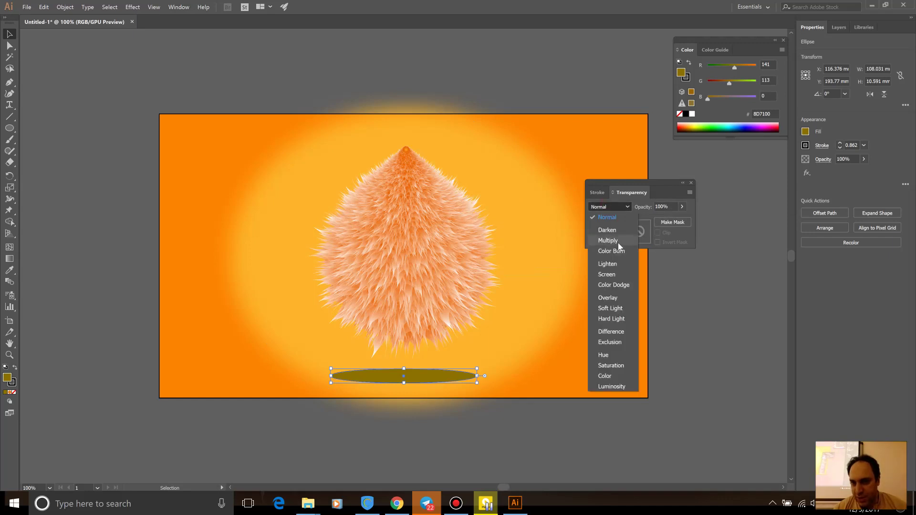
pyautogui.click(618, 244)
pyautogui.click(608, 206)
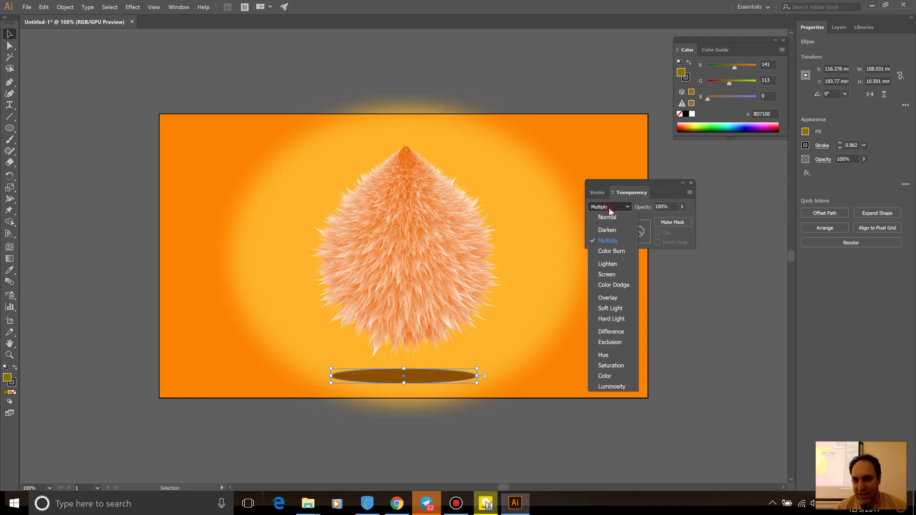
pyautogui.click(608, 206)
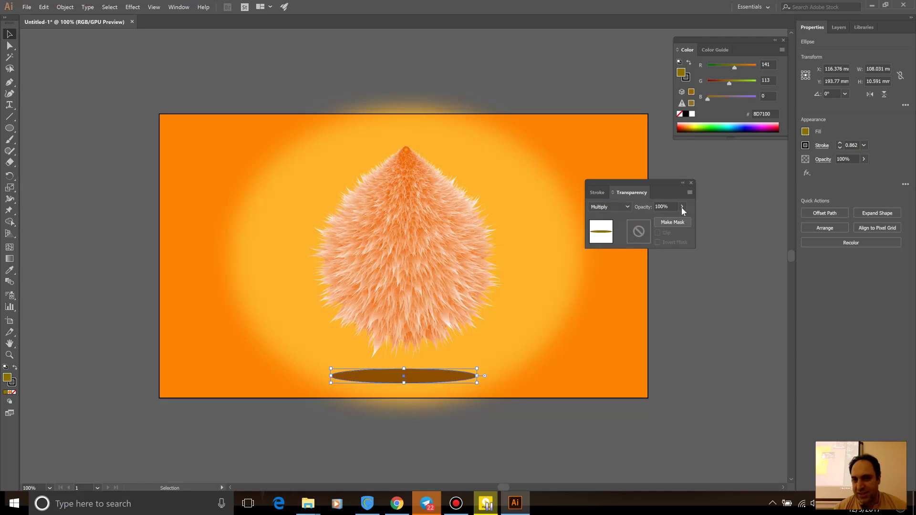
pyautogui.click(681, 206)
pyautogui.click(657, 219)
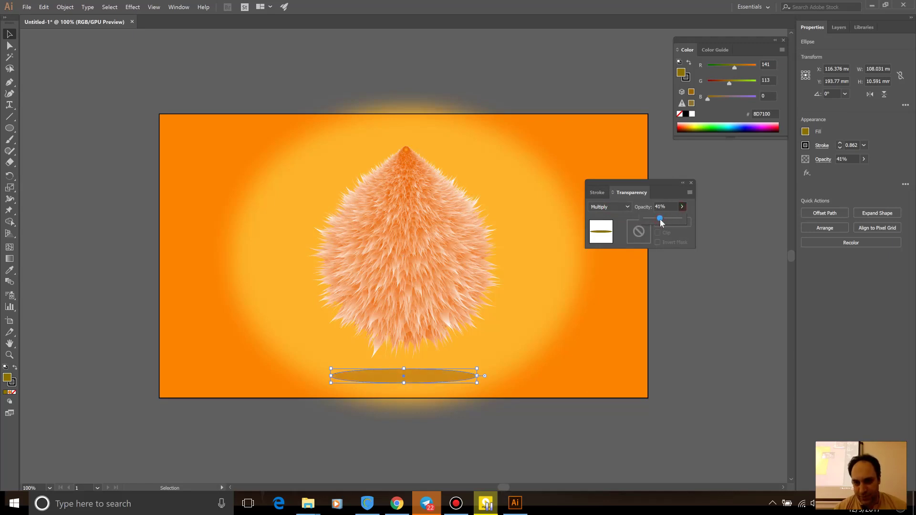
# Step: Blur the olive ellipse with an 8.3-pixel Gaussian Blur and inspect the soft shadow
pyautogui.click(132, 7)
pyautogui.moveTo(142, 232)
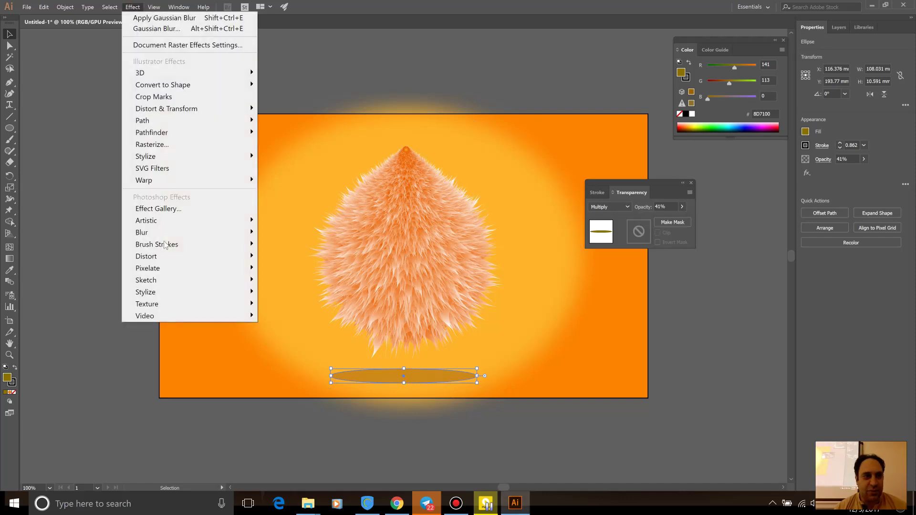
pyautogui.click(291, 232)
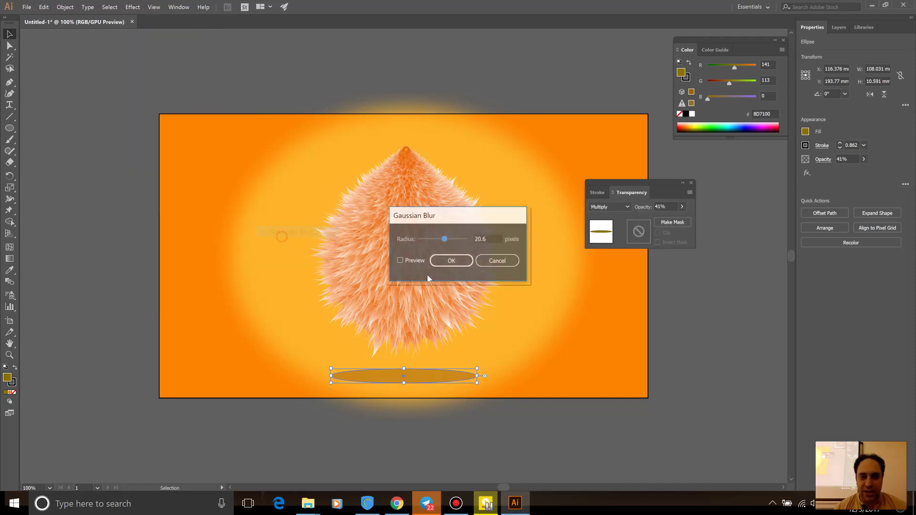
pyautogui.click(400, 260)
pyautogui.moveTo(443, 242); pyautogui.dragTo(438, 241)
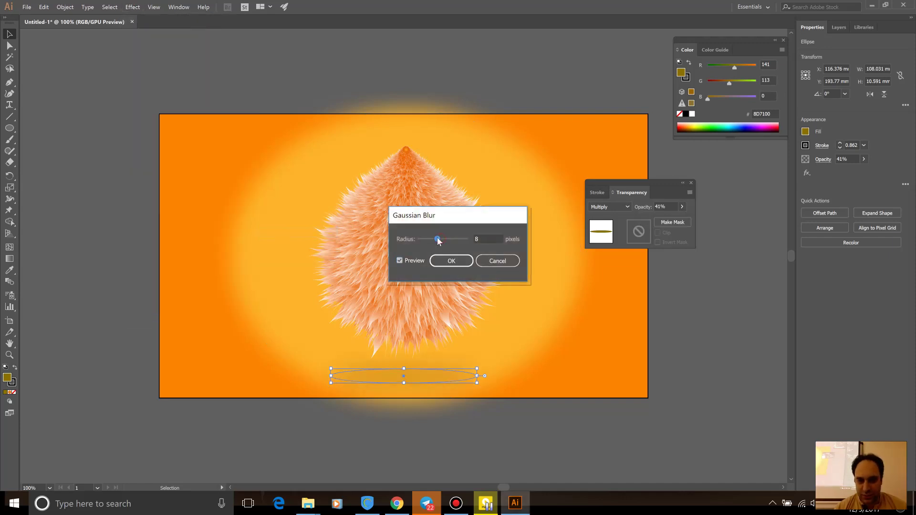
pyautogui.click(451, 260)
pyautogui.click(658, 316)
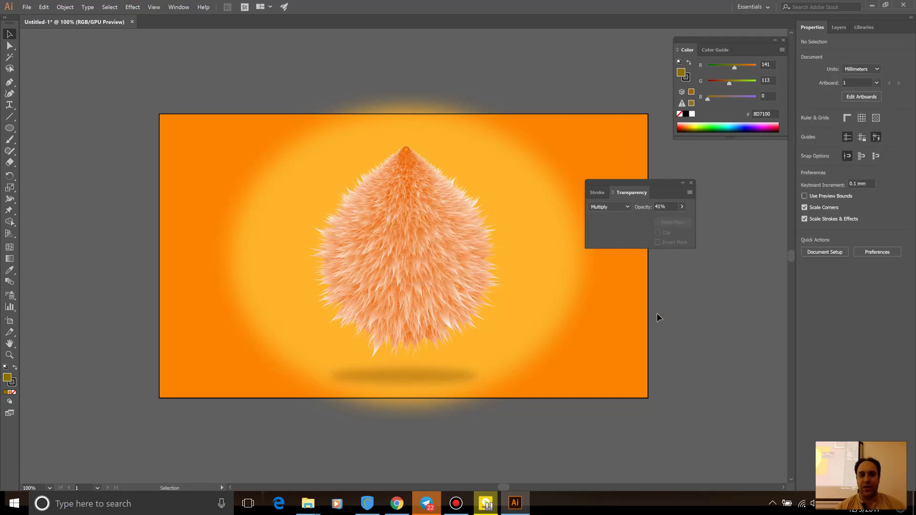
pyautogui.hotkey('ctrl', '0')
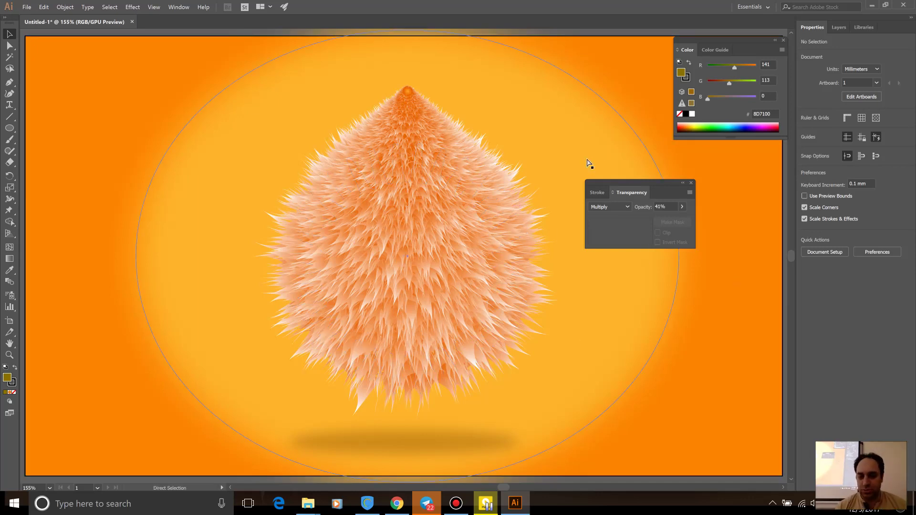
pyautogui.hotkey('ctrl', '1')
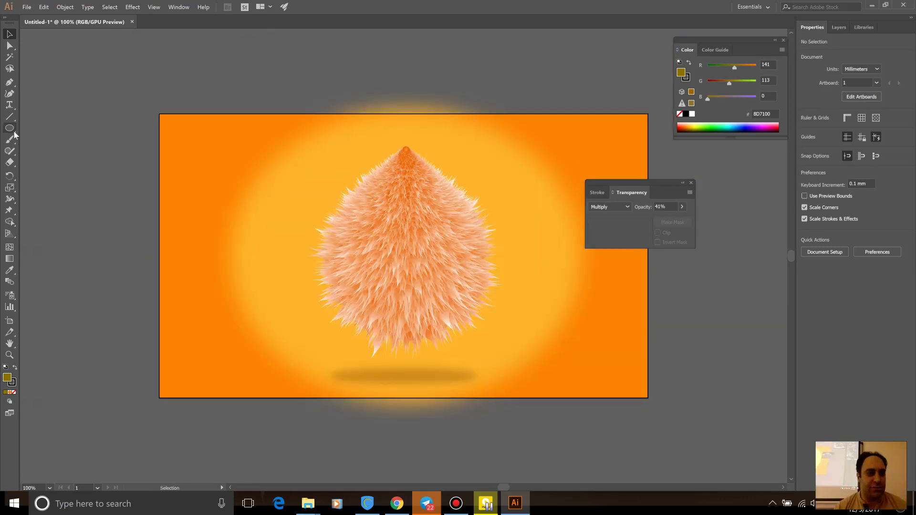
# Step: Draw a tall ellipse about 24 x 62 mm left of the artboard and zoom in on it
pyautogui.click(9, 129)
pyautogui.moveTo(87, 217)
pyautogui.mouseDown()
pyautogui.moveTo(115, 309)
pyautogui.moveTo(119, 301)
pyautogui.mouseUp()
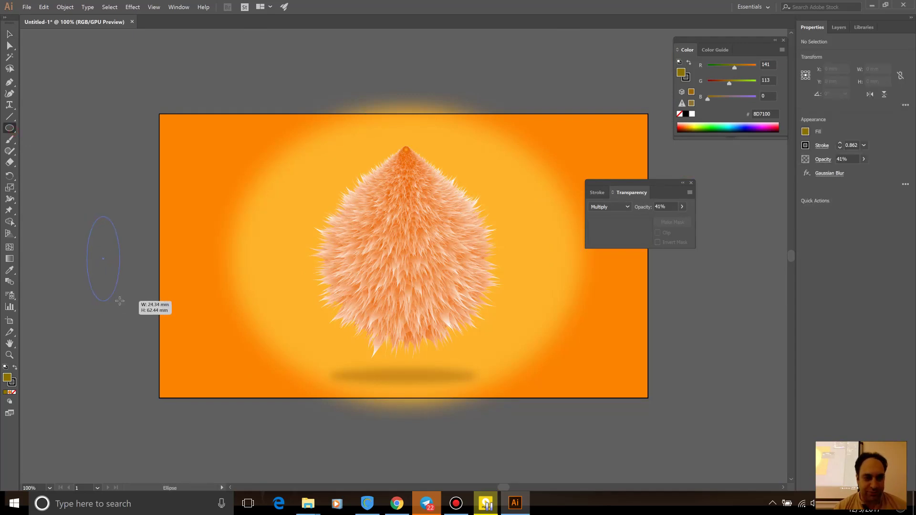
pyautogui.click(9, 355)
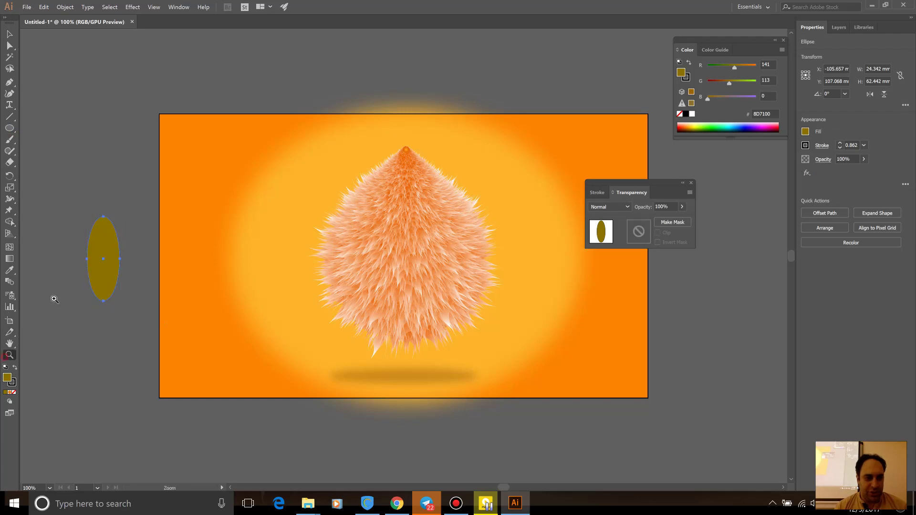
pyautogui.moveTo(115, 282)
pyautogui.mouseDown()
pyautogui.moveTo(245, 268)
pyautogui.moveTo(334, 237)
pyautogui.moveTo(412, 231)
pyautogui.mouseUp()
pyautogui.click(9, 34)
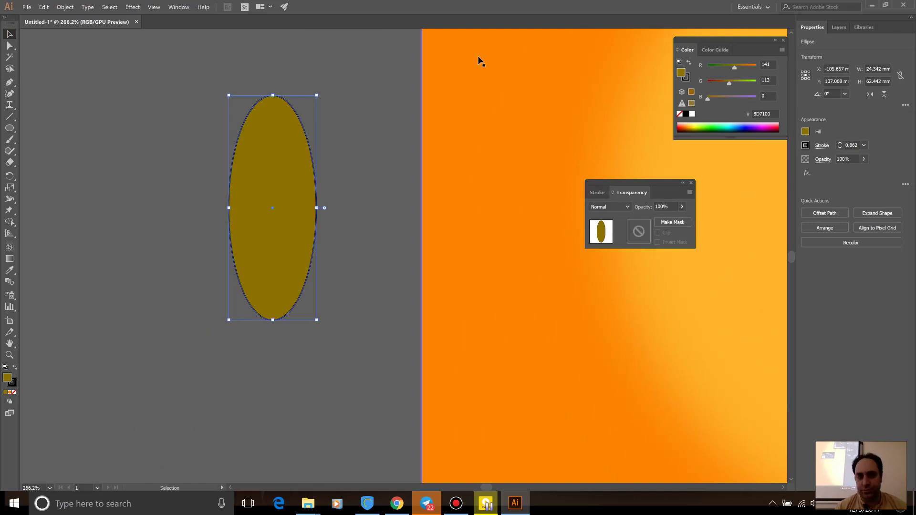
pyautogui.click(179, 7)
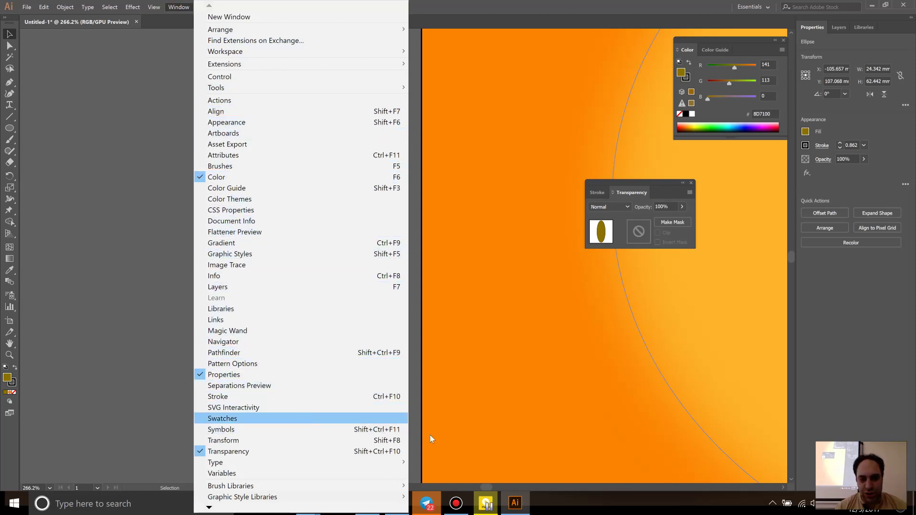
# Step: Fill the tall ellipse with white FFFFFF as the eye white
pyautogui.click(388, 418)
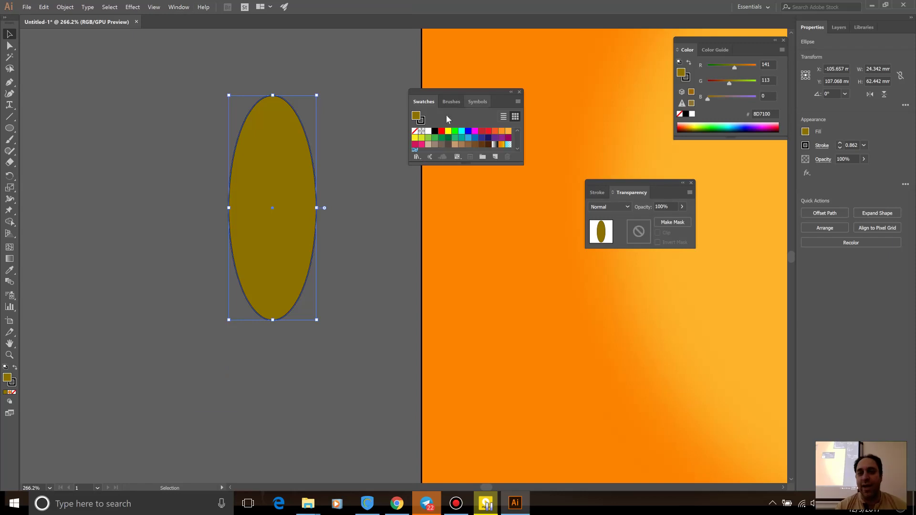
pyautogui.click(427, 133)
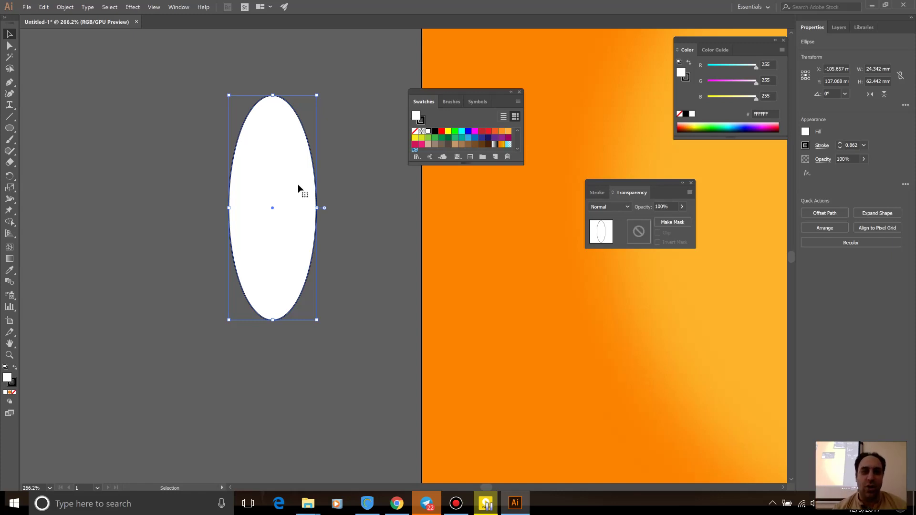
pyautogui.press('a')
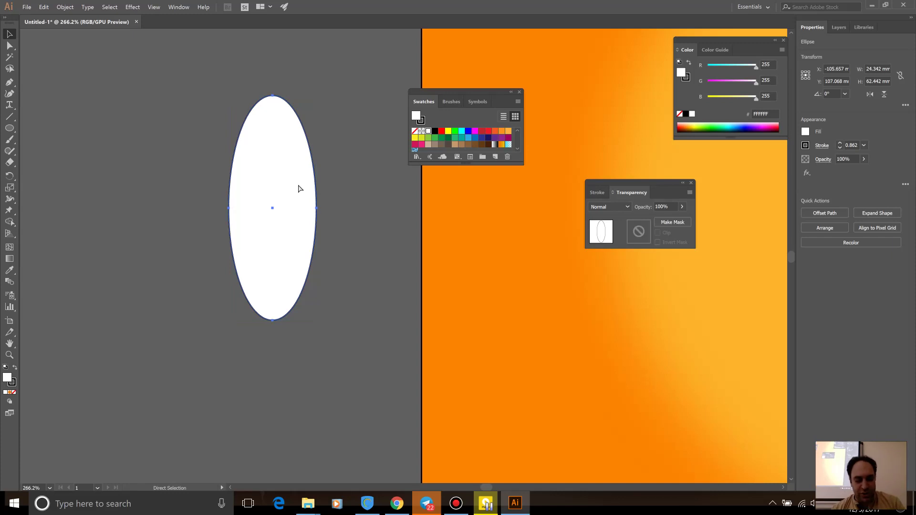
pyautogui.press('v')
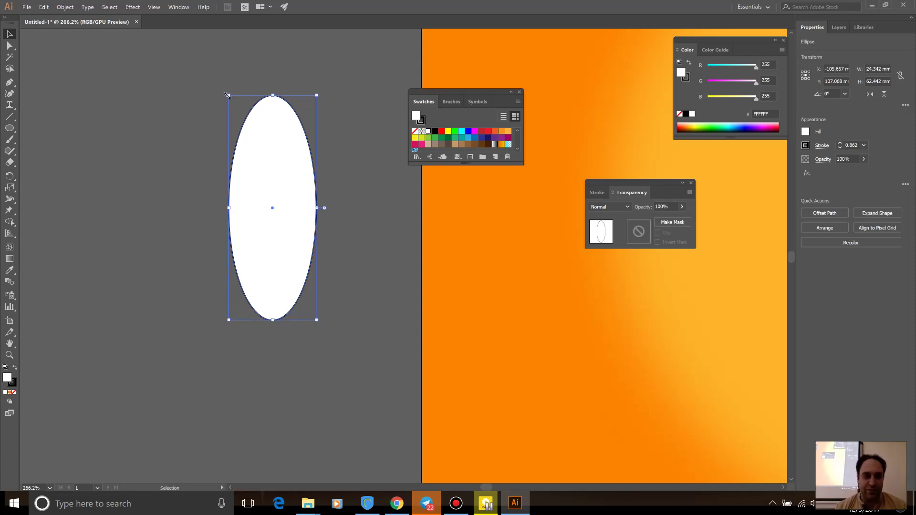
# Step: Make a narrower black oval pupil inside the eye and nudge it slightly left
pyautogui.moveTo(229, 210); pyautogui.dragTo(276, 208)
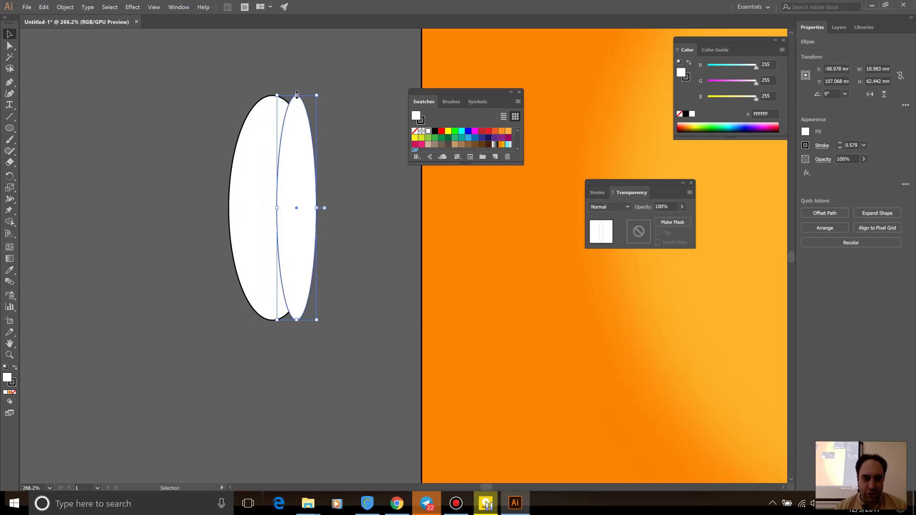
pyautogui.moveTo(297, 94); pyautogui.dragTo(279, 165)
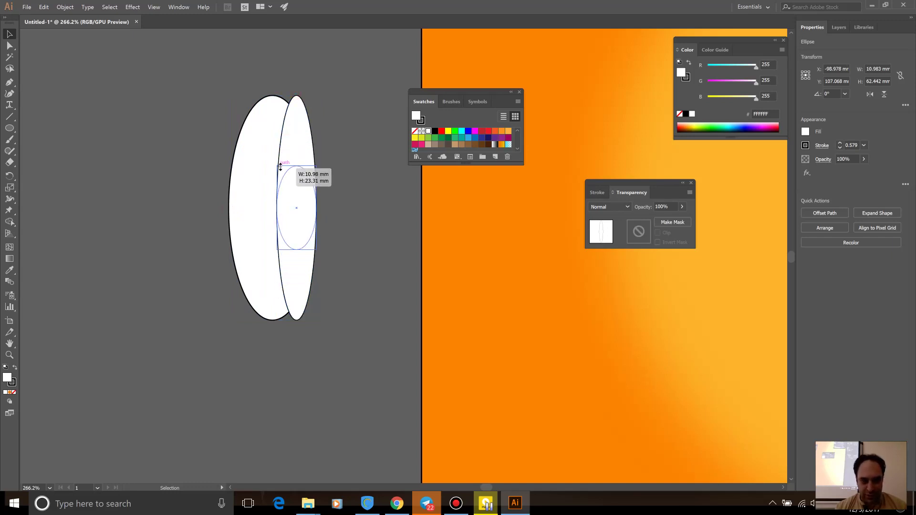
pyautogui.click(435, 131)
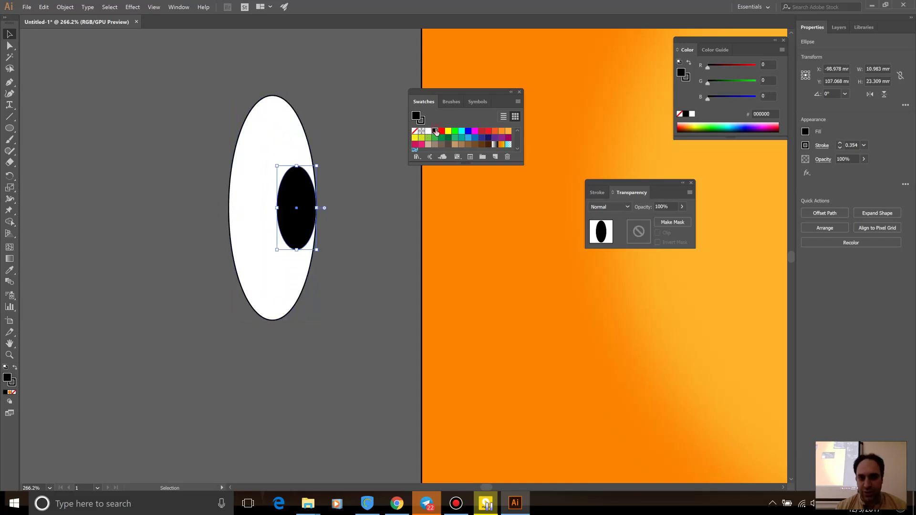
pyautogui.click(365, 215)
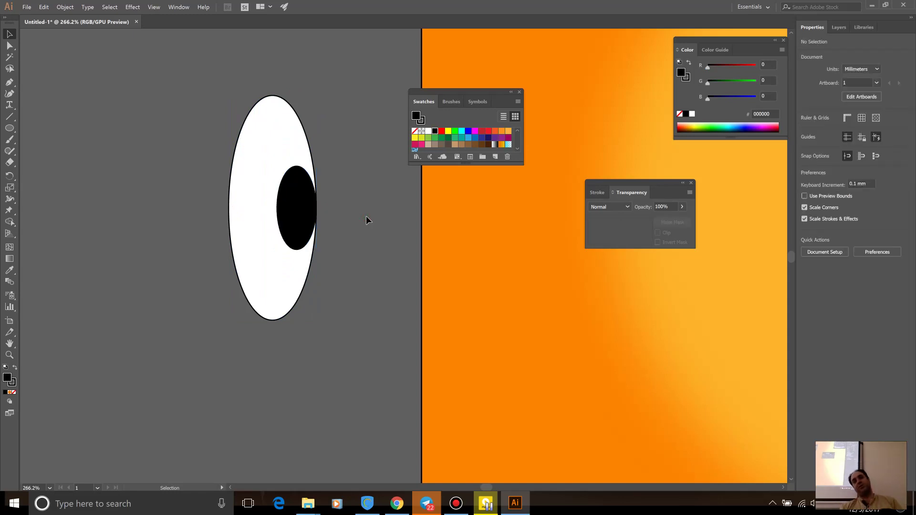
pyautogui.moveTo(296, 209); pyautogui.dragTo(295, 207)
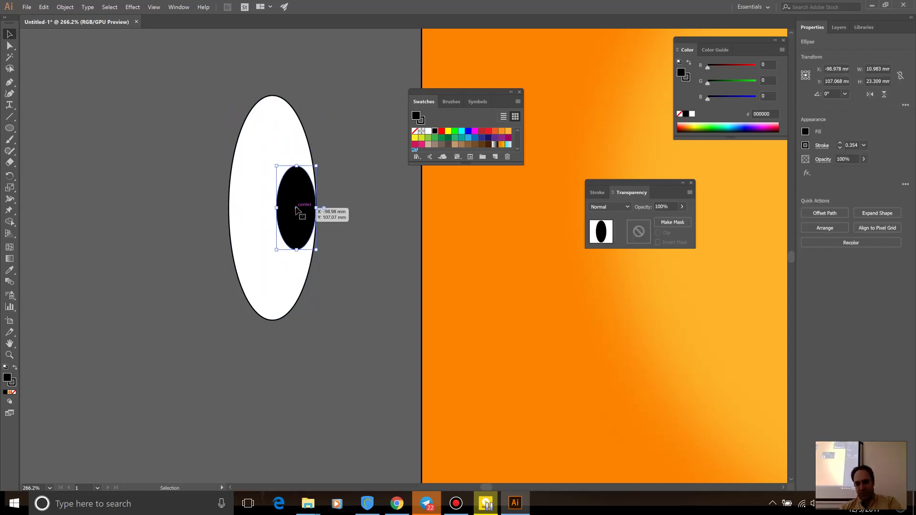
pyautogui.click(345, 159)
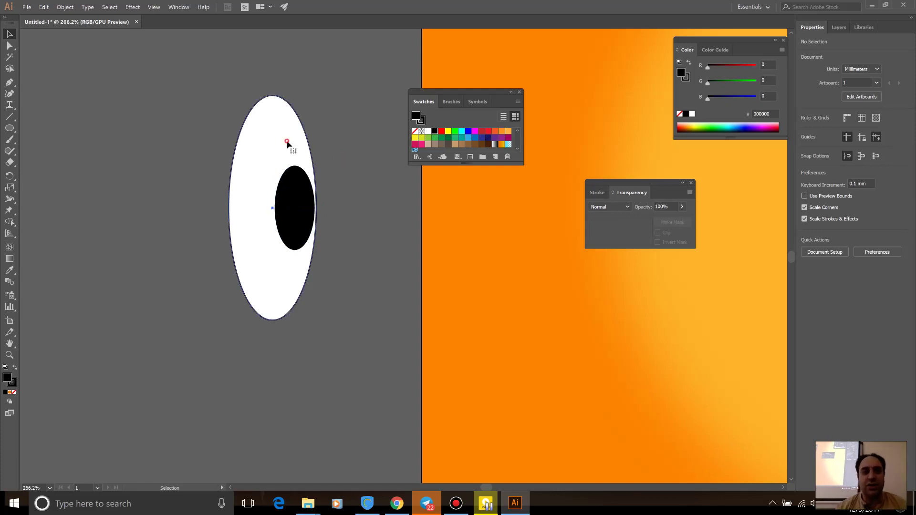
pyautogui.click(265, 167)
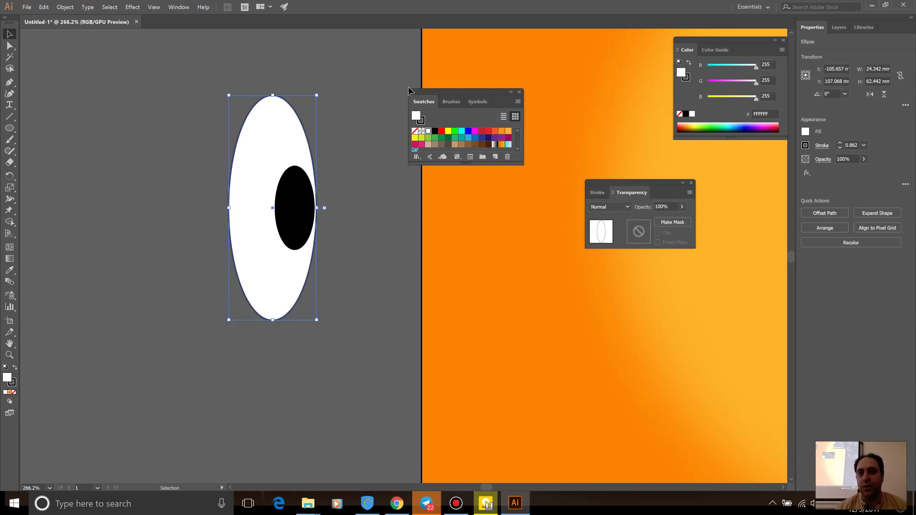
pyautogui.click(182, 7)
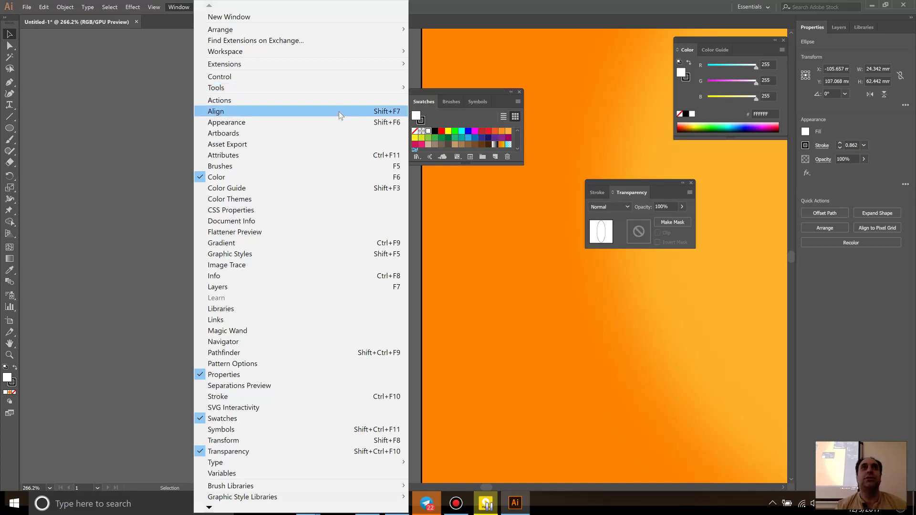
# Step: Give the eye white a linear gradient with its black end stop changed to white
pyautogui.click(311, 244)
pyautogui.moveTo(226, 187); pyautogui.dragTo(104, 111)
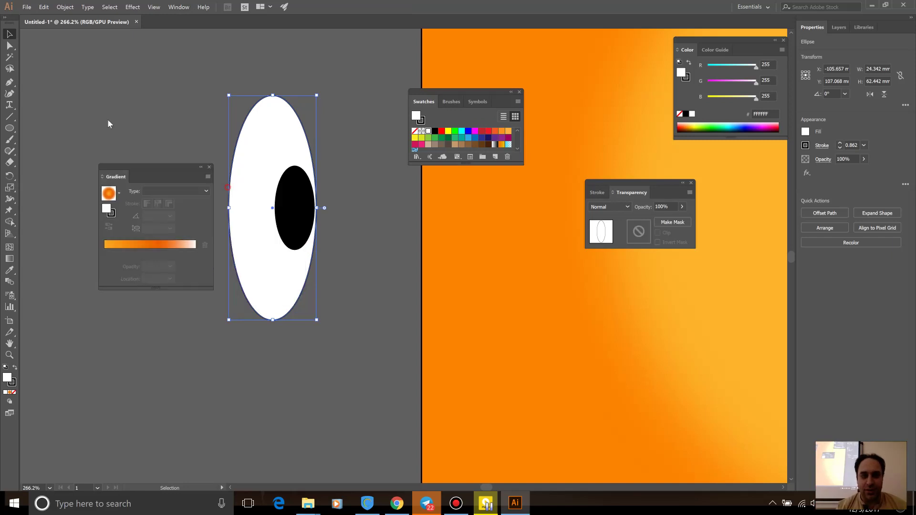
pyautogui.click(89, 135)
pyautogui.click(51, 153)
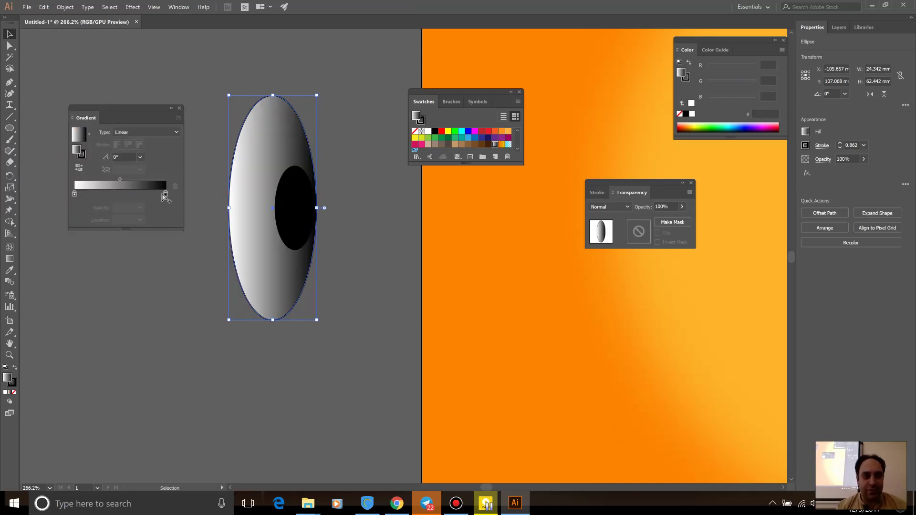
pyautogui.doubleClick(166, 194)
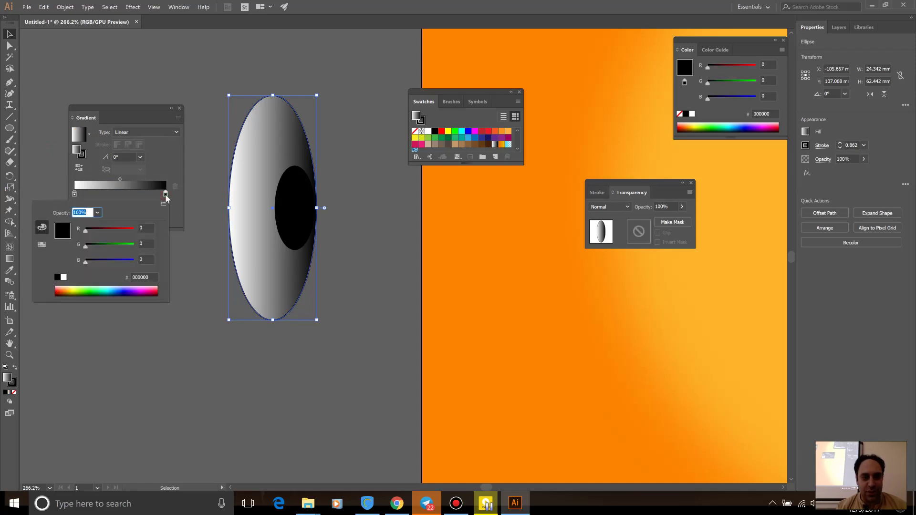
pyautogui.click(64, 278)
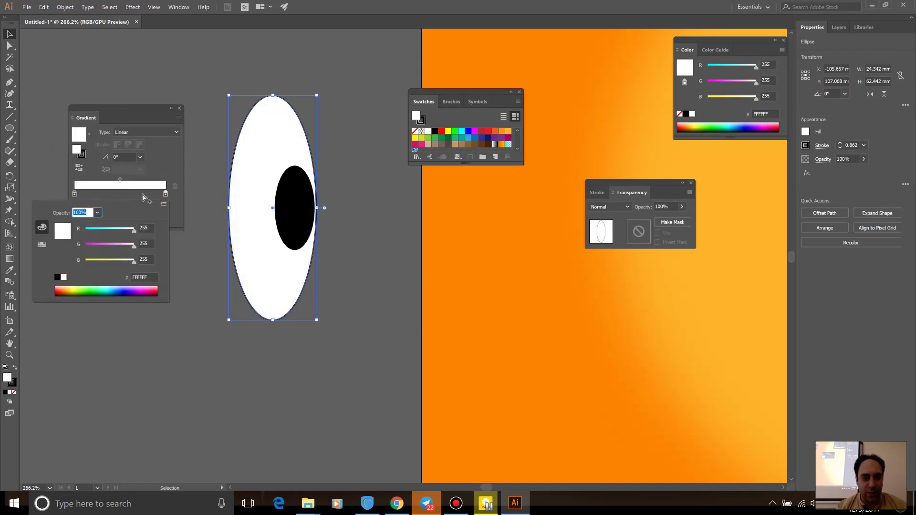
# Step: Add a middle gradient stop tinted light pink FFD9FF (G 217)
pyautogui.click(126, 194)
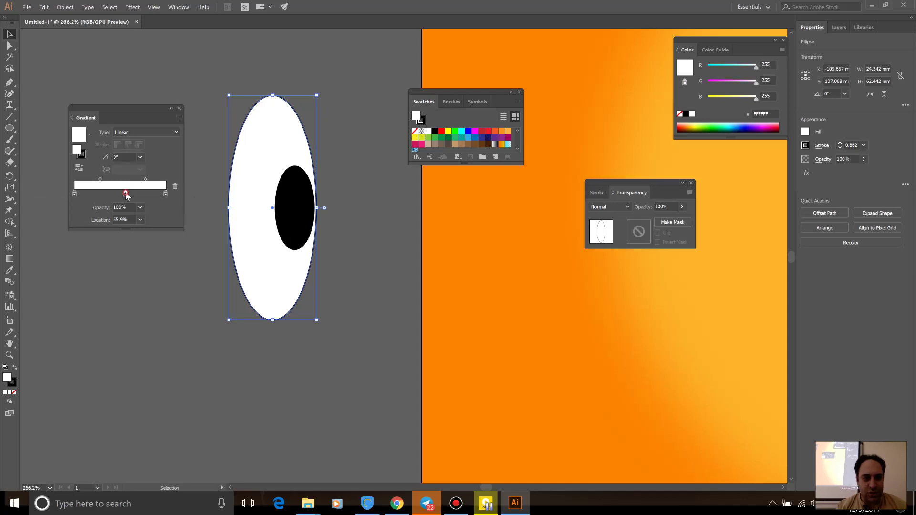
pyautogui.doubleClick(126, 194)
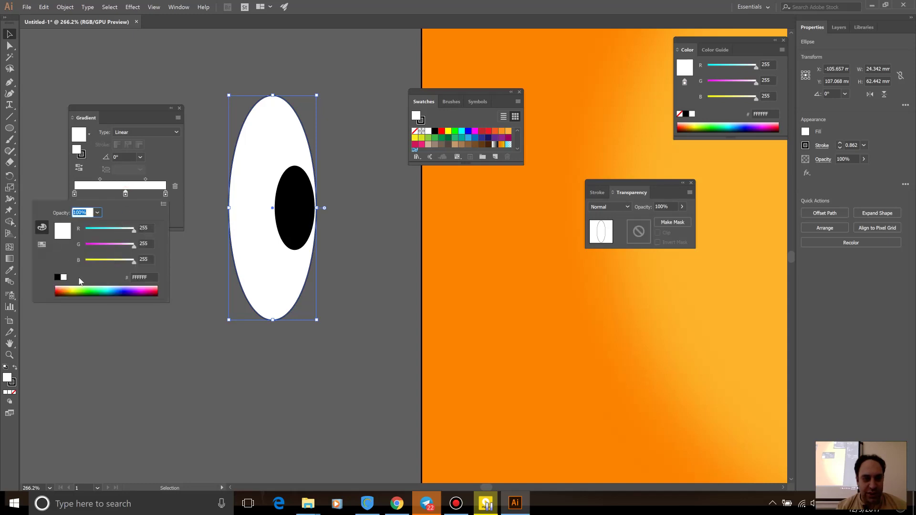
pyautogui.click(127, 247)
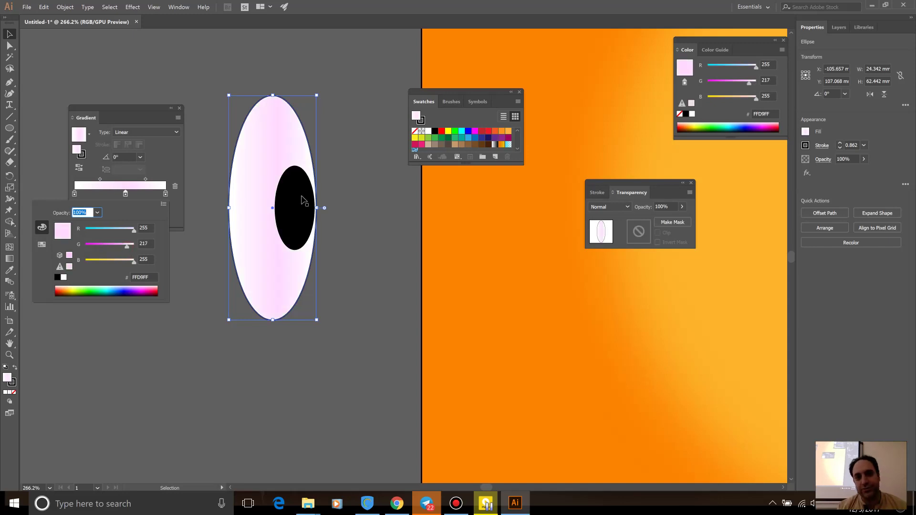
pyautogui.click(341, 137)
pyautogui.click(329, 137)
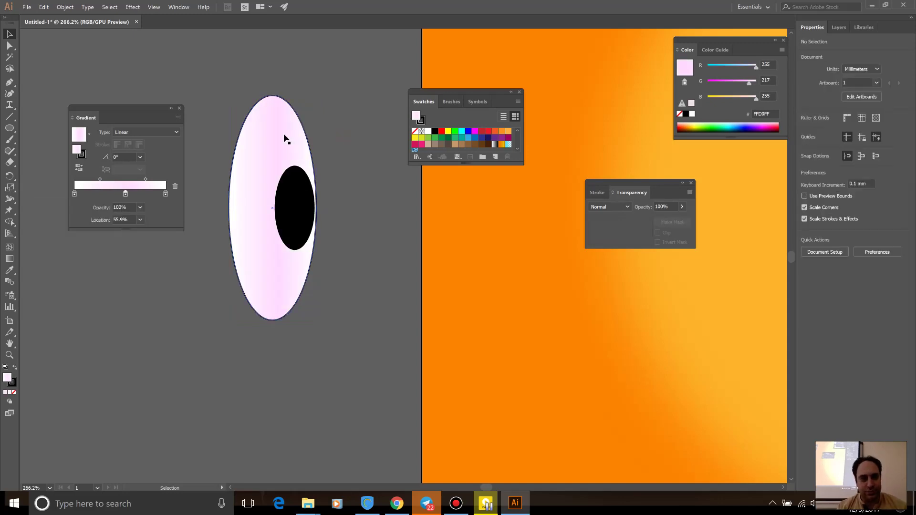
pyautogui.click(282, 139)
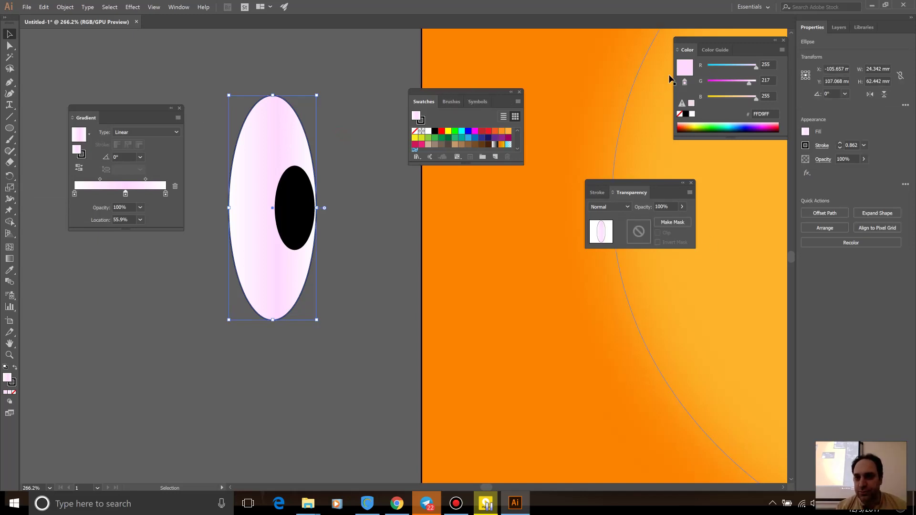
pyautogui.click(179, 7)
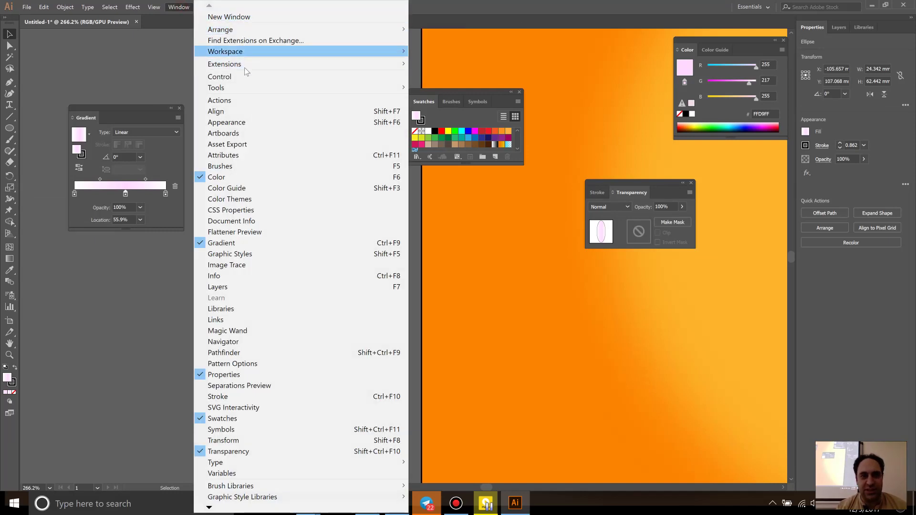
pyautogui.moveTo(224, 51)
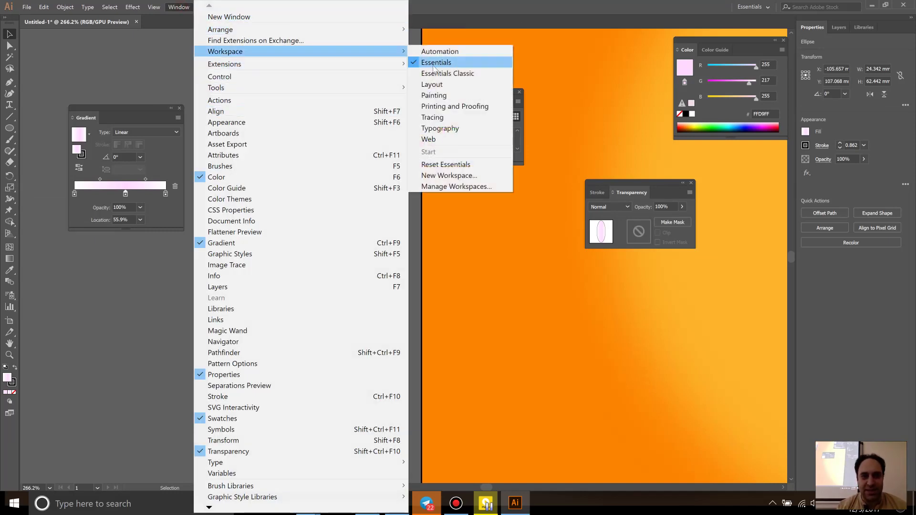
# Step: Switch to Essentials Classic and set the eye white's black stroke to about 3 pt
pyautogui.click(436, 76)
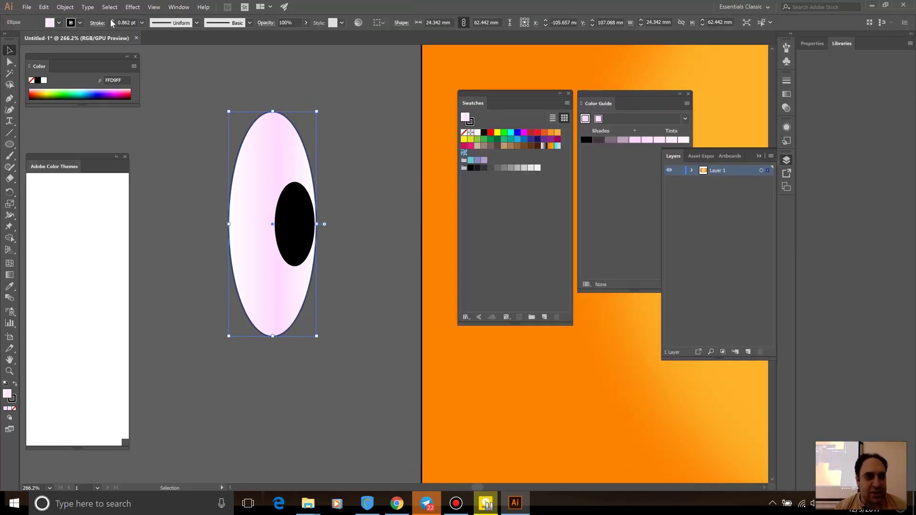
pyautogui.click(111, 21)
pyautogui.click(111, 20)
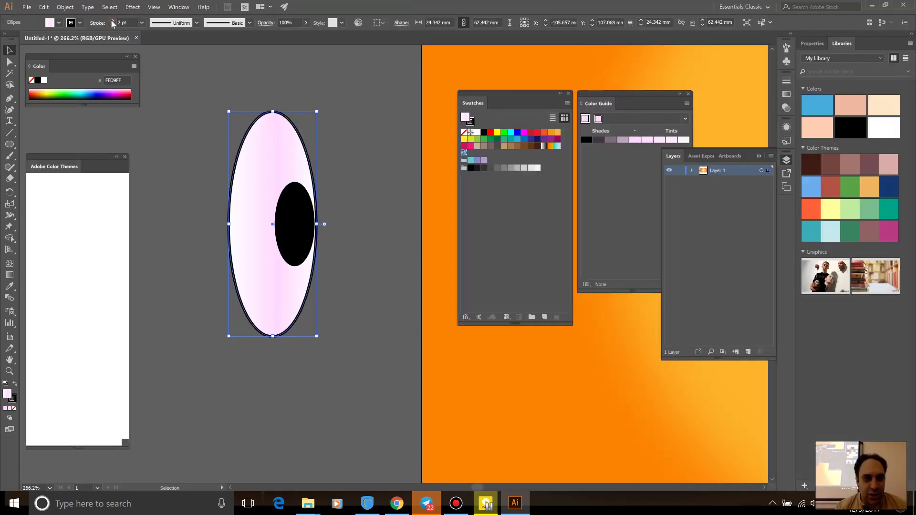
pyautogui.click(365, 217)
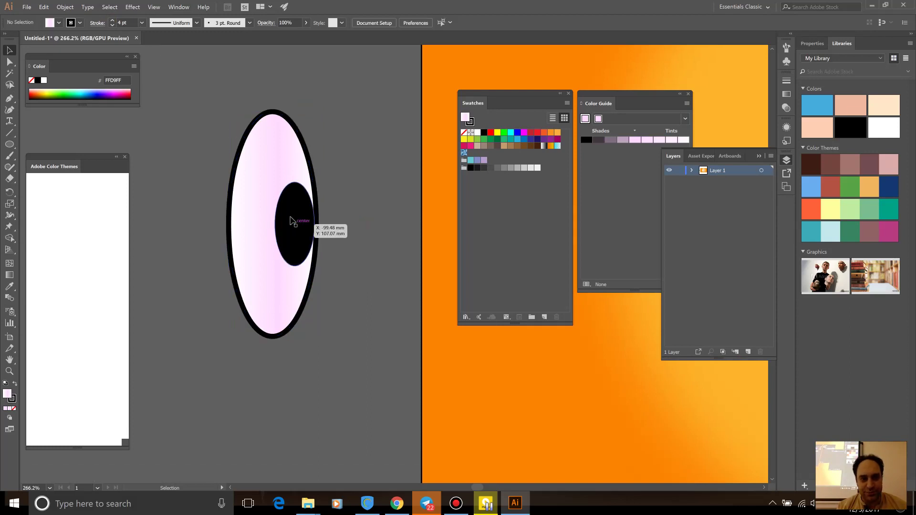
pyautogui.click(248, 143)
pyautogui.click(113, 25)
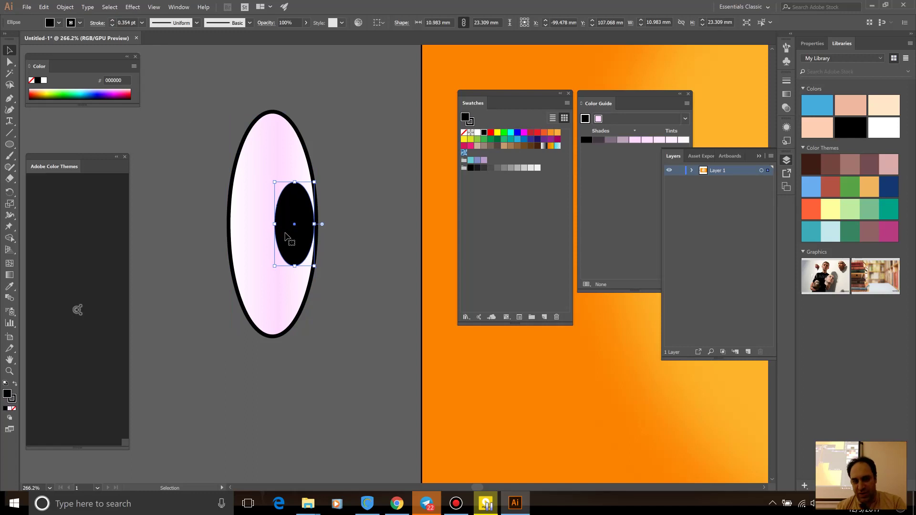
pyautogui.click(361, 173)
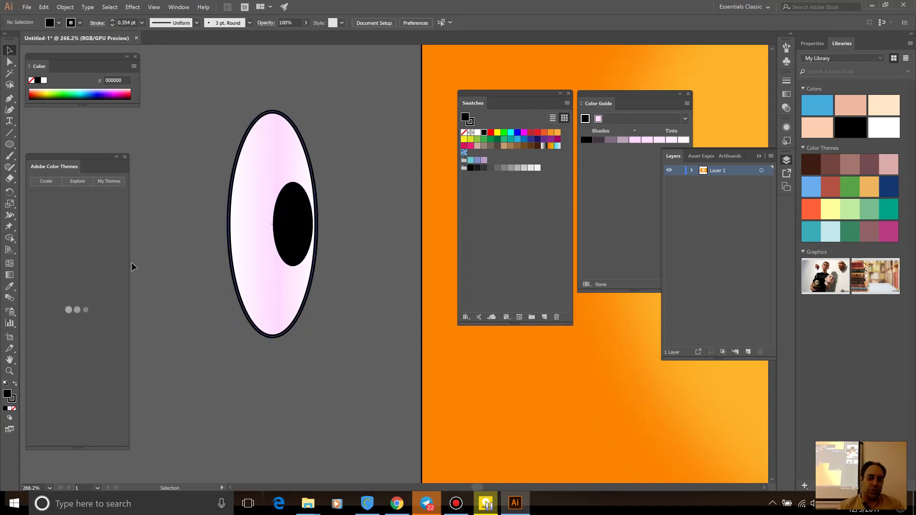
pyautogui.click(125, 157)
# Step: Draw a white, strokeless highlight circle and place it on the black pupil
pyautogui.press('l')
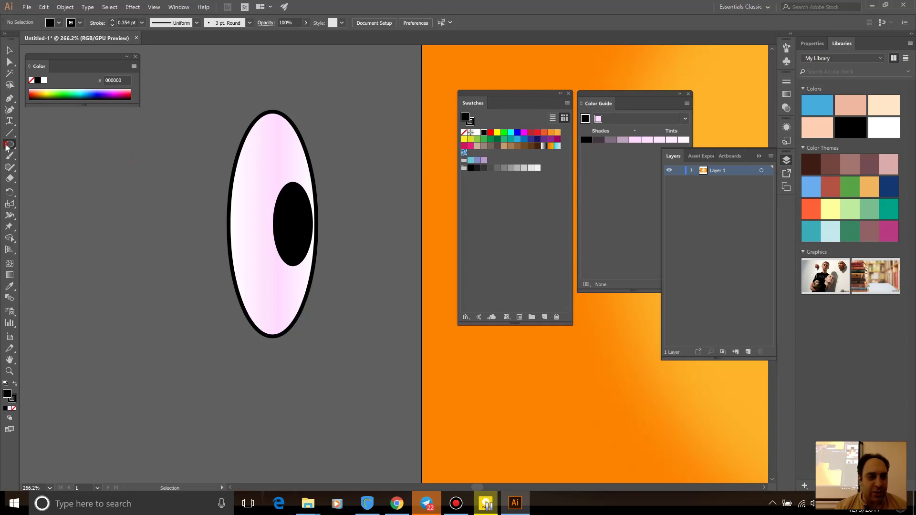
pyautogui.moveTo(273, 185)
pyautogui.mouseDown()
pyautogui.moveTo(291, 206)
pyautogui.moveTo(290, 197)
pyautogui.mouseUp()
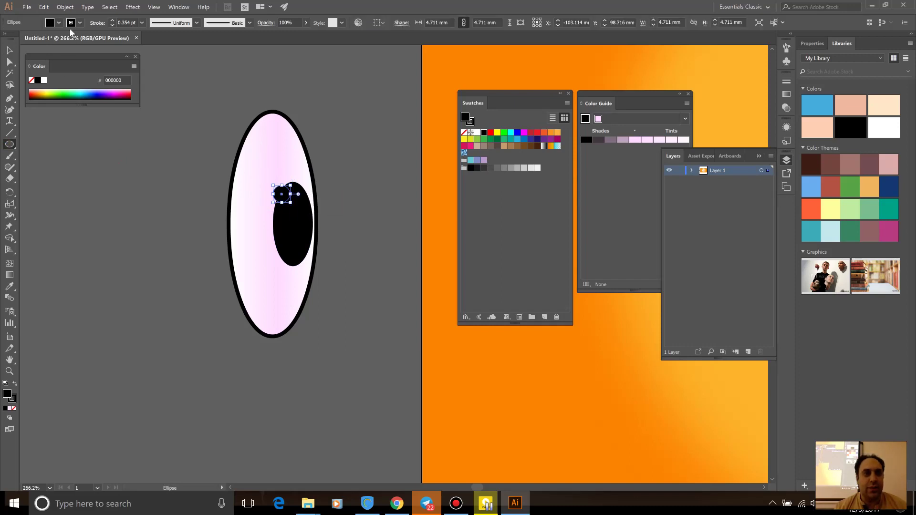
pyautogui.click(59, 24)
pyautogui.click(20, 39)
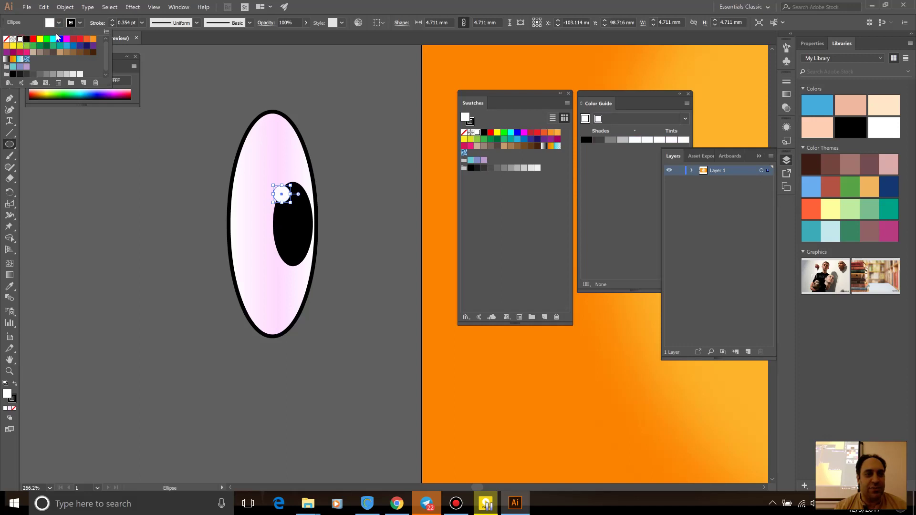
pyautogui.click(80, 23)
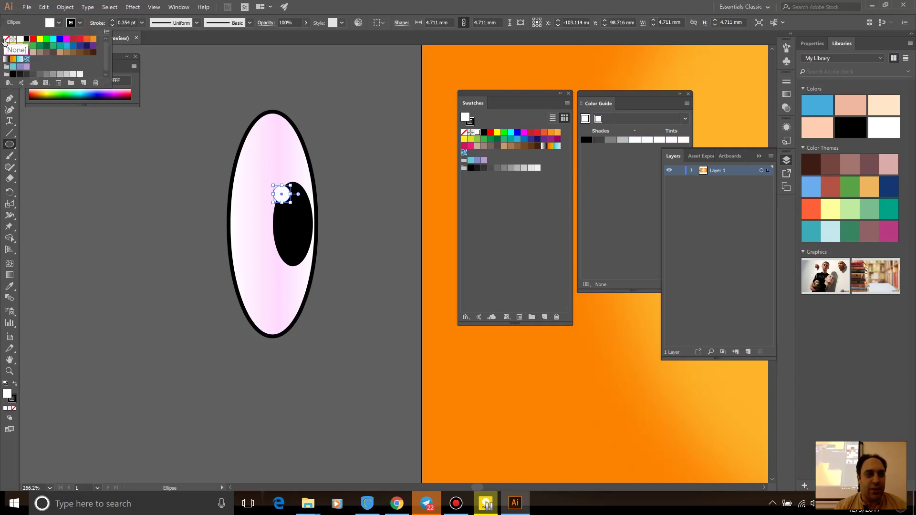
pyautogui.click(6, 39)
pyautogui.press('Escape')
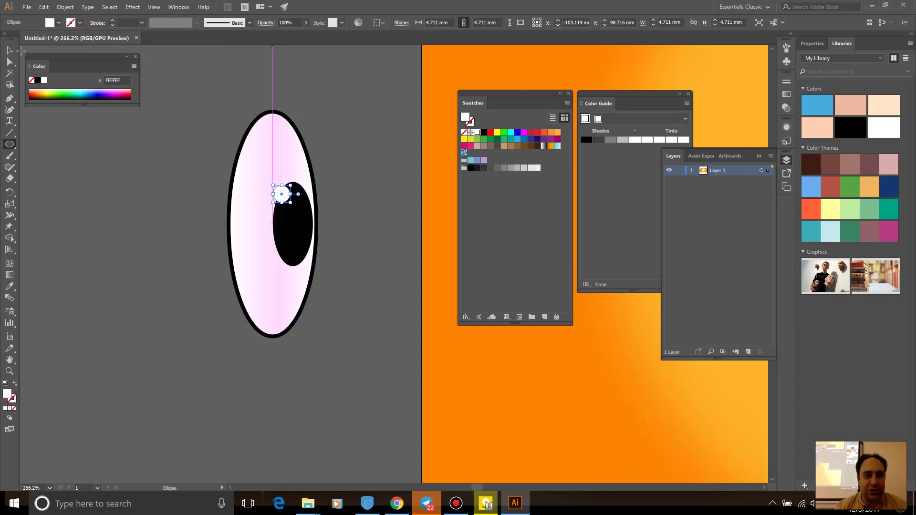
pyautogui.press('v')
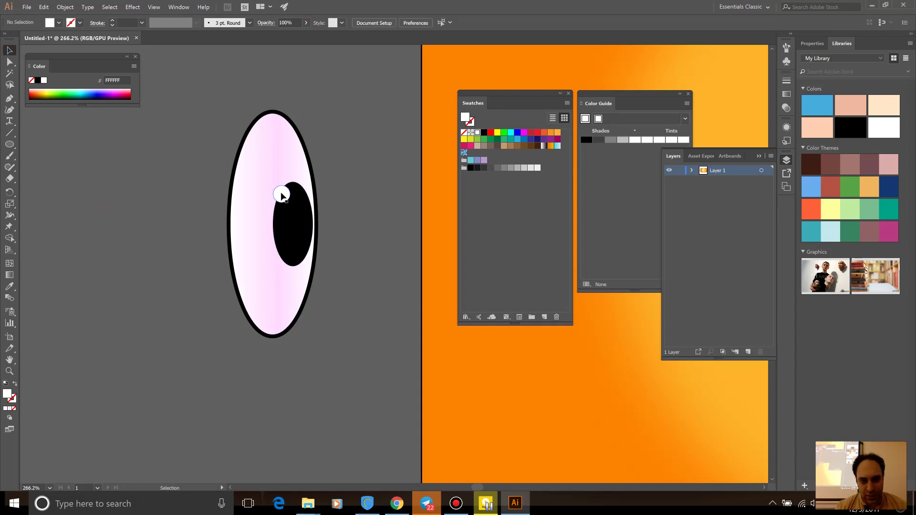
pyautogui.moveTo(286, 198)
pyautogui.mouseDown()
pyautogui.moveTo(300, 248)
pyautogui.moveTo(289, 223)
pyautogui.mouseUp()
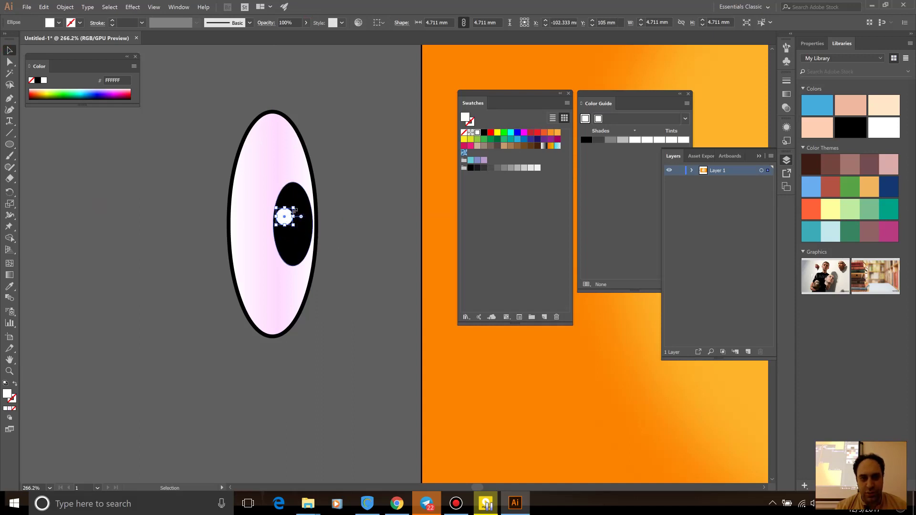
# Step: Add a smaller 2.355 mm white highlight dot near the top of the pupil
pyautogui.hotkey('ctrl', 'c')
pyautogui.hotkey('ctrl', 'v')
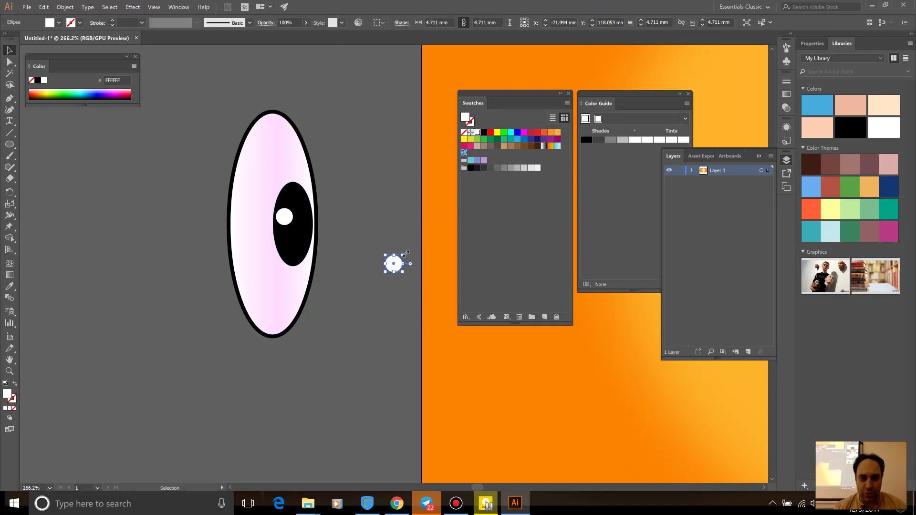
pyautogui.moveTo(406, 252); pyautogui.dragTo(390, 264)
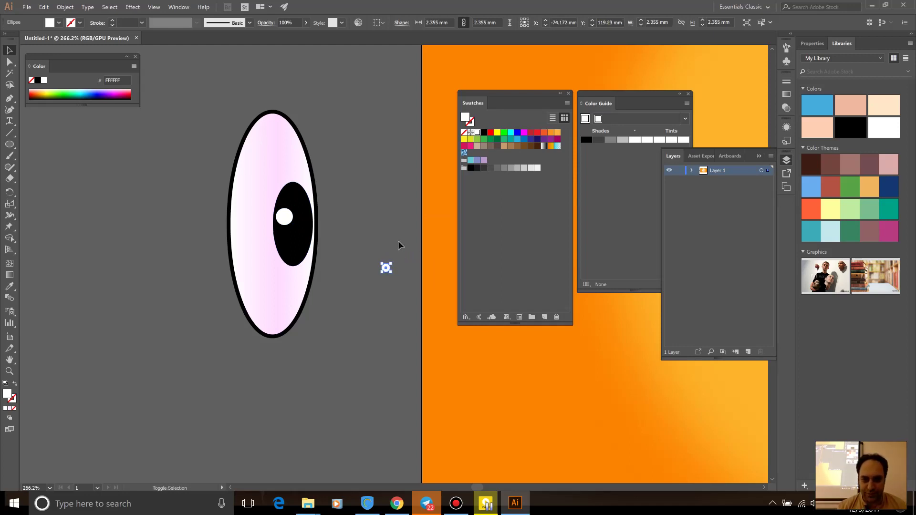
pyautogui.hotkey('shift', 'Left')
pyautogui.hotkey('shift', 'Left')
pyautogui.hotkey('shift', 'Left')
pyautogui.hotkey('shift', 'Left')
pyautogui.hotkey('shift', 'Left')
pyautogui.hotkey('shift', 'Left')
pyautogui.hotkey('shift', 'Left')
pyautogui.hotkey('shift', 'Left')
pyautogui.press('Up')
pyautogui.press('Up')
pyautogui.press('Up')
pyautogui.hotkey('shift', 'Up')
pyautogui.hotkey('shift', 'Up')
pyautogui.hotkey('shift', 'Up')
pyautogui.hotkey('shift', 'Up')
pyautogui.hotkey('shift', 'Up')
pyautogui.hotkey('shift', 'Left')
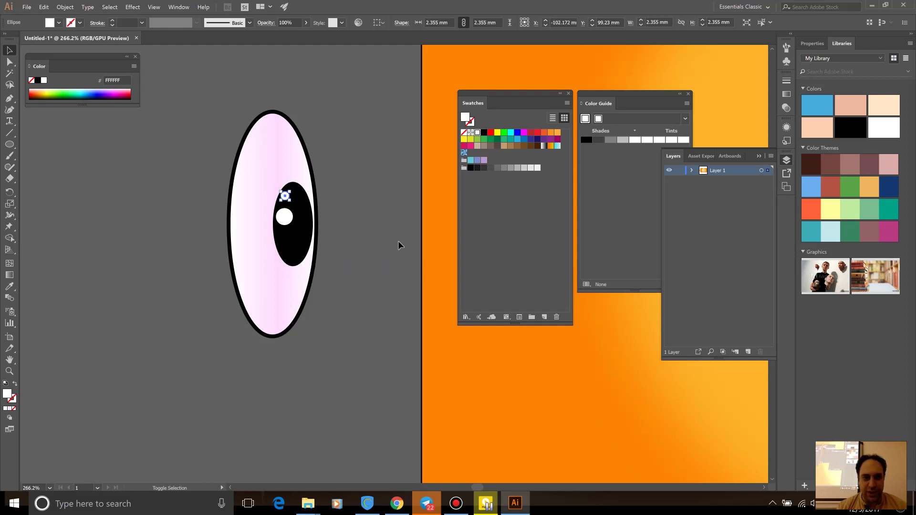
pyautogui.press('Down')
pyautogui.press('Left')
pyautogui.press('Down')
pyautogui.press('Left')
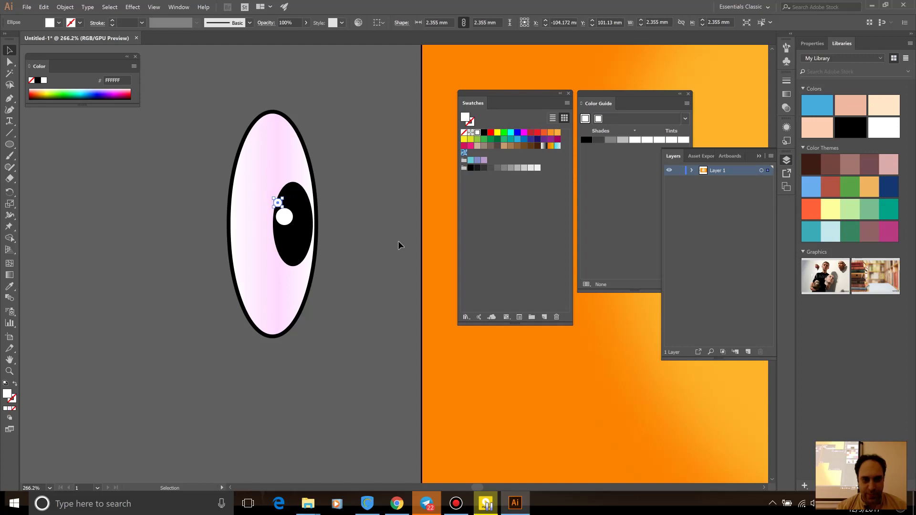
pyautogui.click(397, 241)
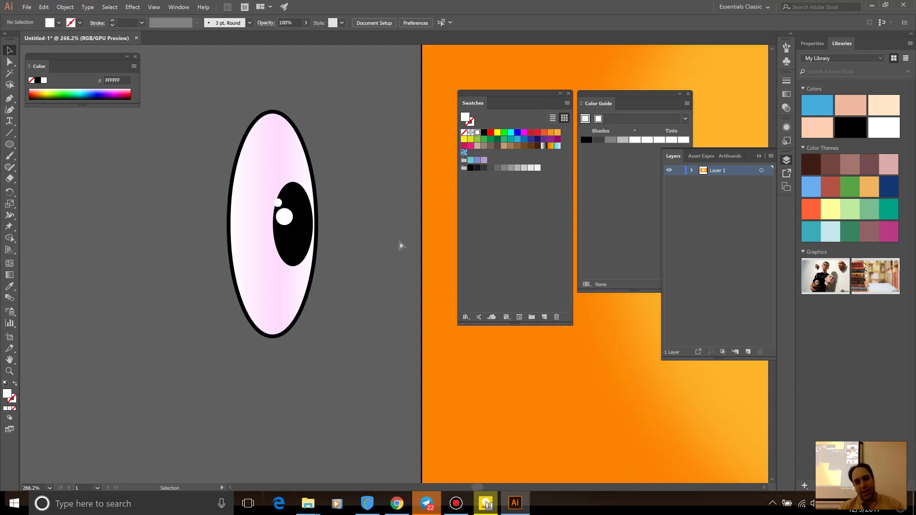
pyautogui.hotkey('ctrl', '-')
pyautogui.hotkey('ctrl', '-')
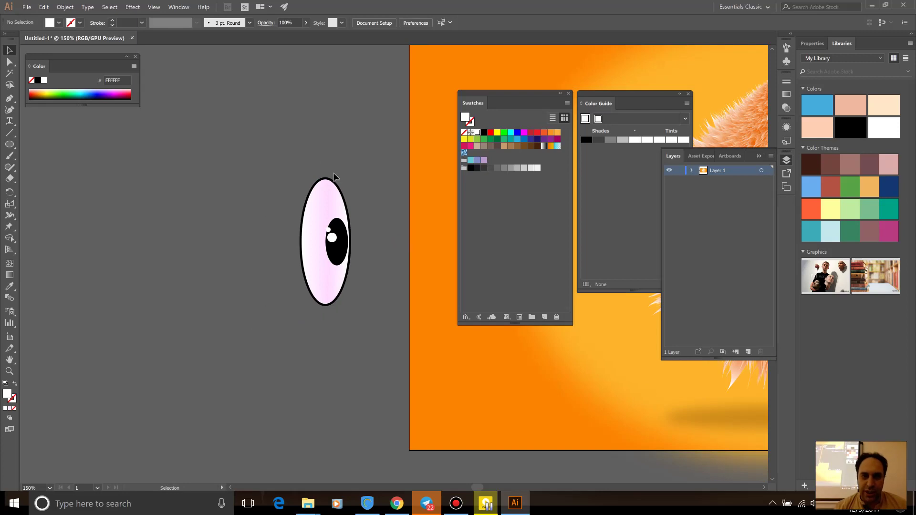
# Step: Select the whole eye and close the Swatches, Color Guide and Layers panels covering the artwork
pyautogui.moveTo(371, 337); pyautogui.dragTo(334, 286)
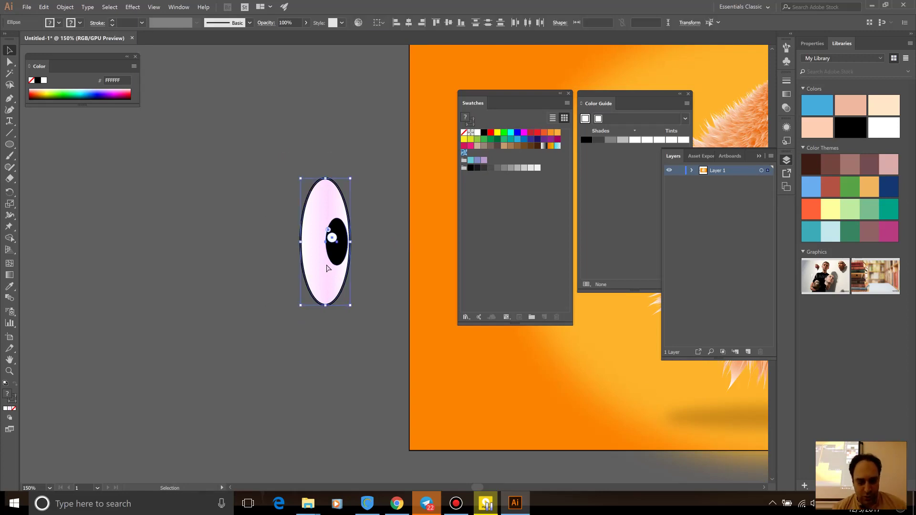
pyautogui.hscroll(10, 380, 280)
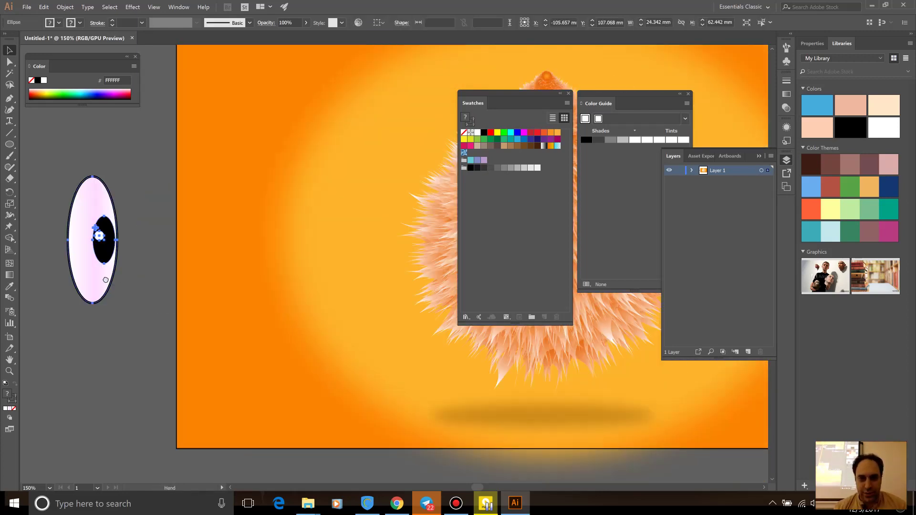
pyautogui.click(568, 93)
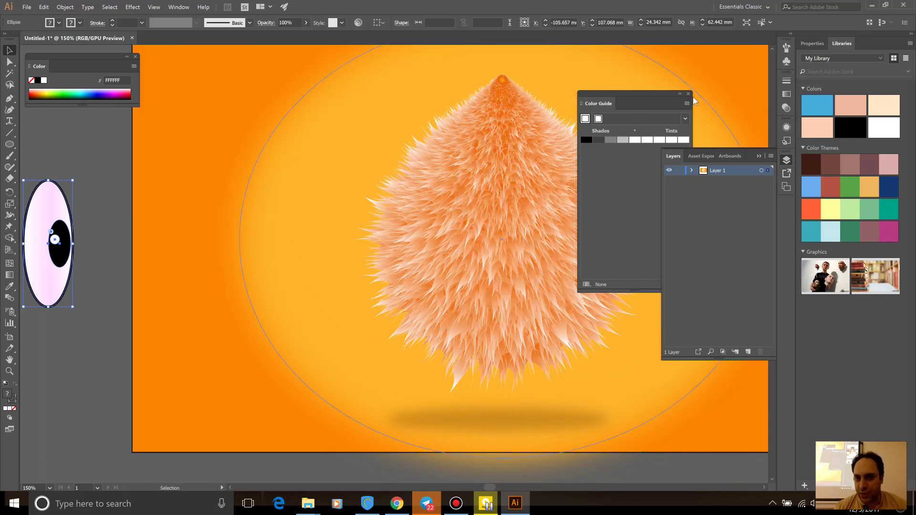
pyautogui.click(687, 94)
pyautogui.click(786, 160)
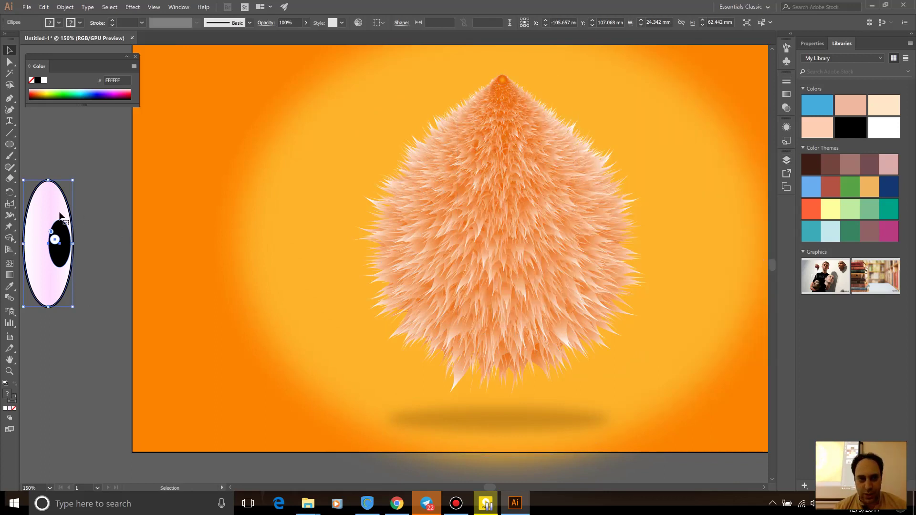
# Step: Move the eye onto the creature's upper body, shrink it, and place a duplicate to its right
pyautogui.moveTo(61, 214); pyautogui.dragTo(485, 168)
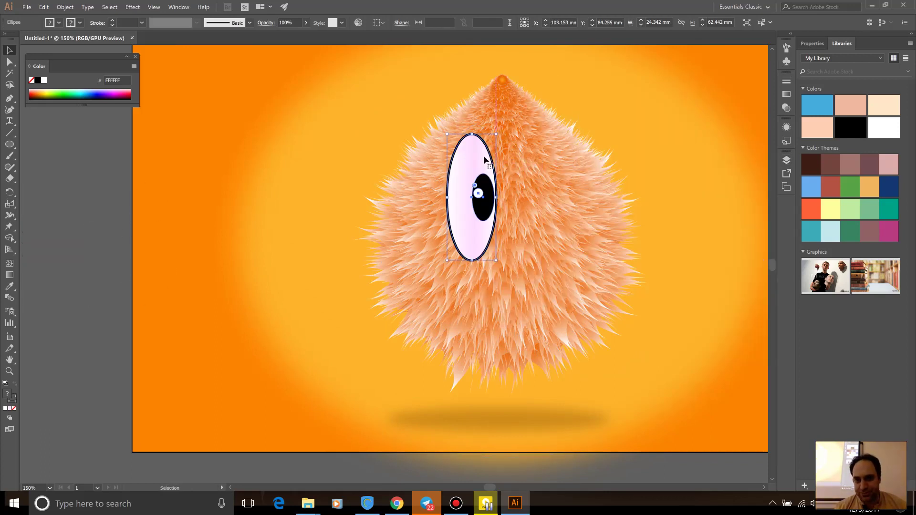
pyautogui.moveTo(496, 135); pyautogui.dragTo(487, 159)
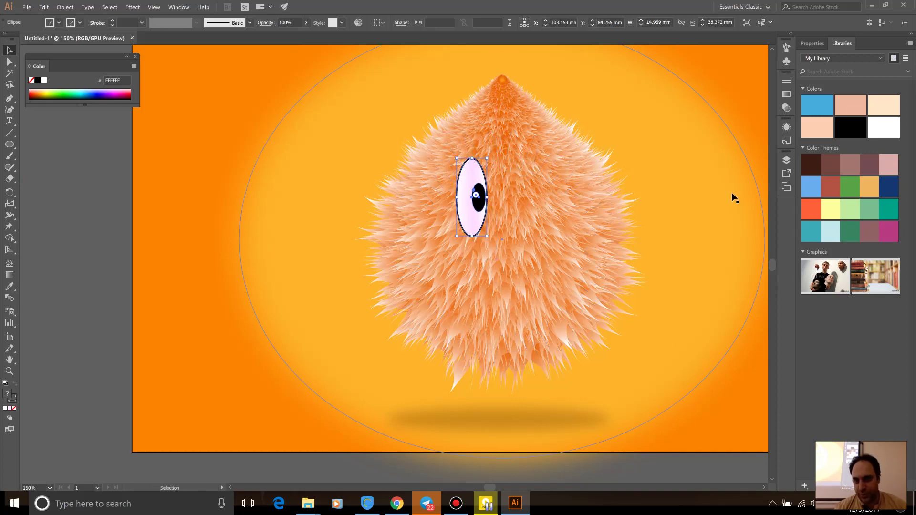
pyautogui.press('a')
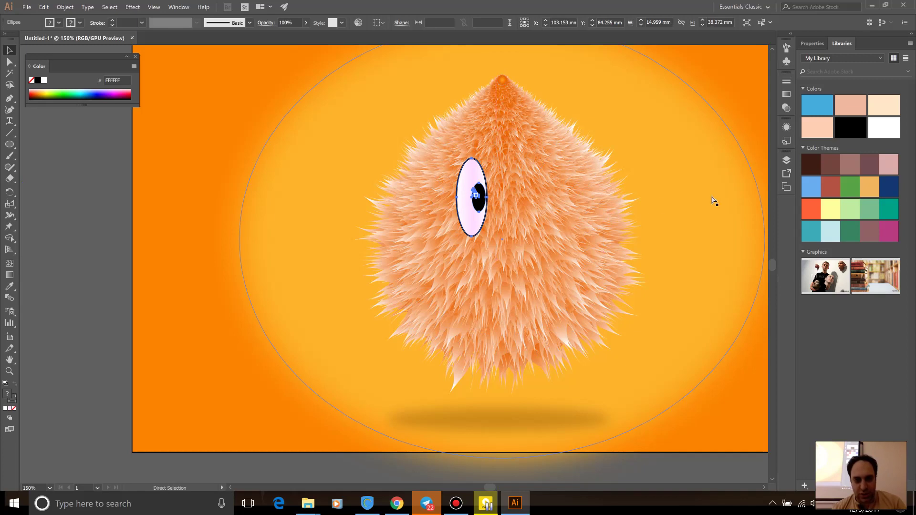
pyautogui.hotkey('alt', 'Right')
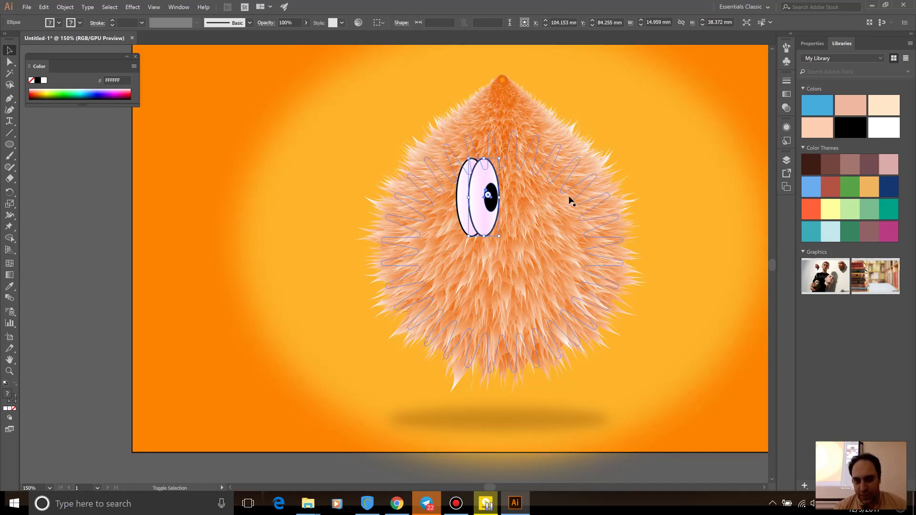
pyautogui.press('Right')
pyautogui.press('Right')
pyautogui.press('Right')
pyautogui.press('Right')
pyautogui.press('Right')
pyautogui.press('Right')
pyautogui.press('Right')
pyautogui.press('Right')
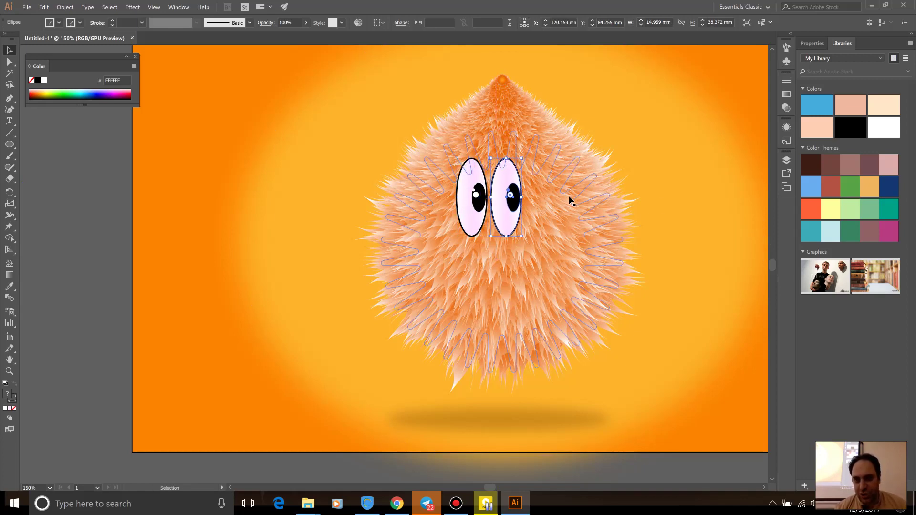
pyautogui.click(14, 193)
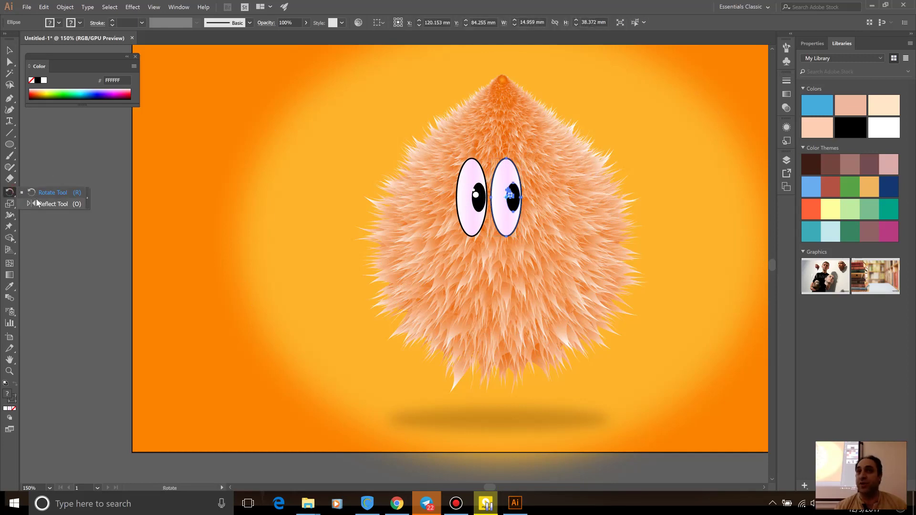
# Step: Reflect the second eye's pupil across the vertical axis
pyautogui.click(38, 203)
pyautogui.doubleClick(14, 192)
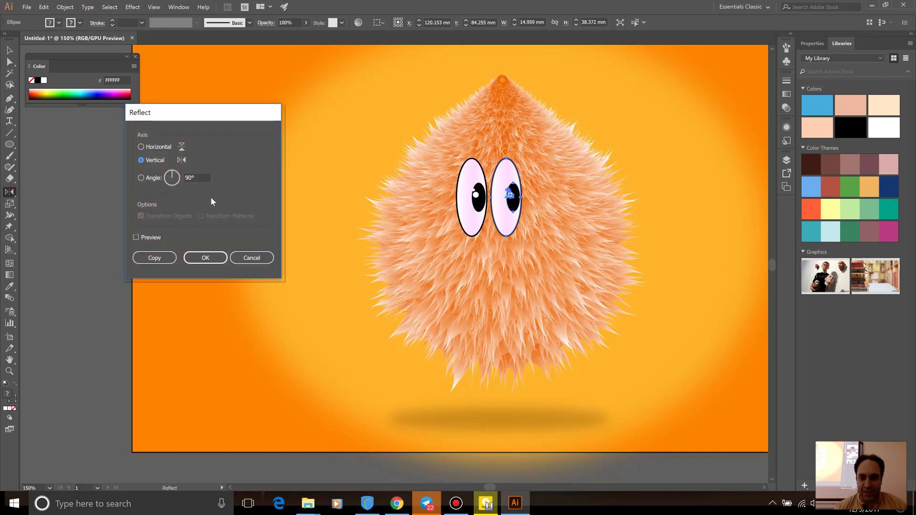
pyautogui.click(149, 237)
pyautogui.click(205, 257)
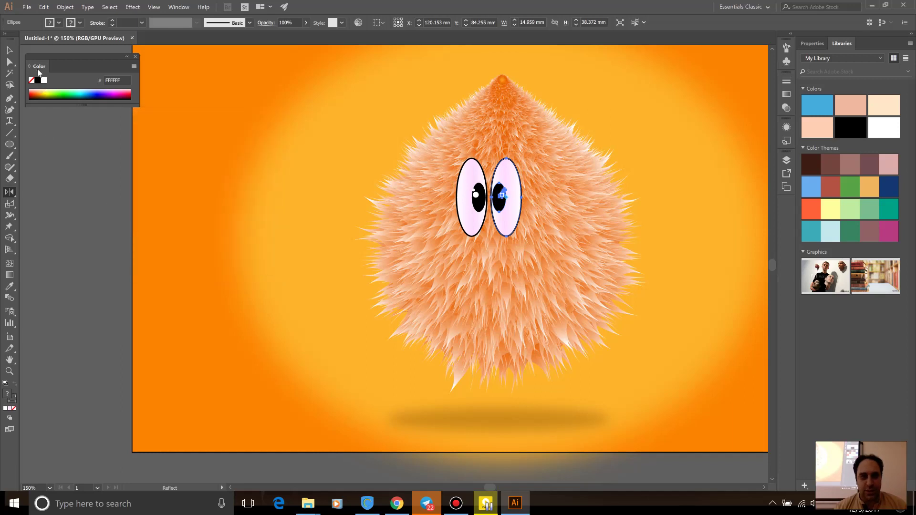
# Step: Select both eyes and nudge them slightly right
pyautogui.click(9, 50)
pyautogui.click(121, 265)
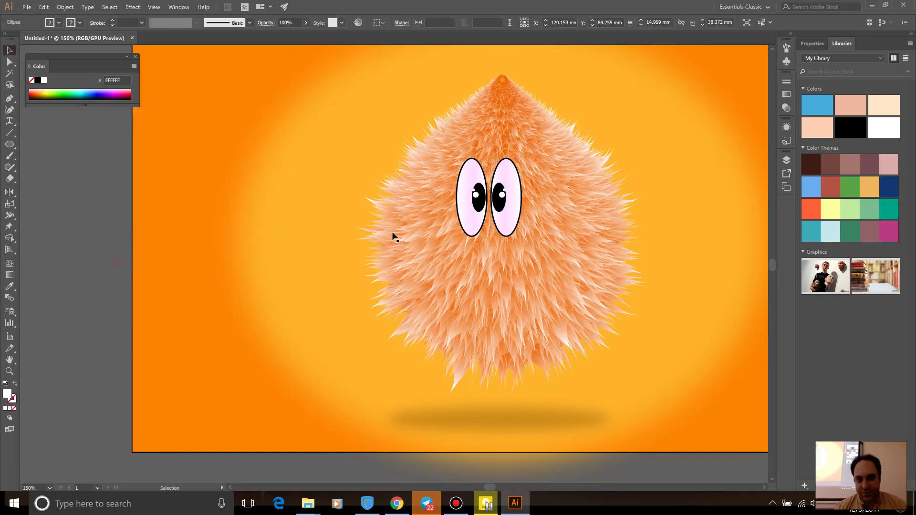
pyautogui.click(468, 222)
pyautogui.keyDown('shift'); pyautogui.click(513, 214); pyautogui.keyUp('shift')
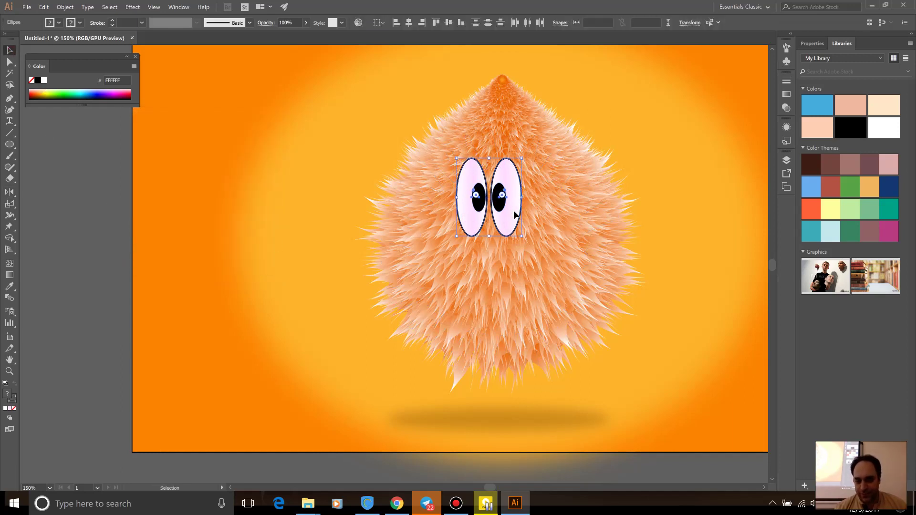
pyautogui.press('Right')
pyautogui.press('Right')
pyautogui.press('Right')
pyautogui.press('Right')
pyautogui.press('Right')
pyautogui.press('Right')
pyautogui.press('Right')
pyautogui.press('Right')
pyautogui.press('Right')
pyautogui.press('Right')
pyautogui.press('Right')
pyautogui.press('Right')
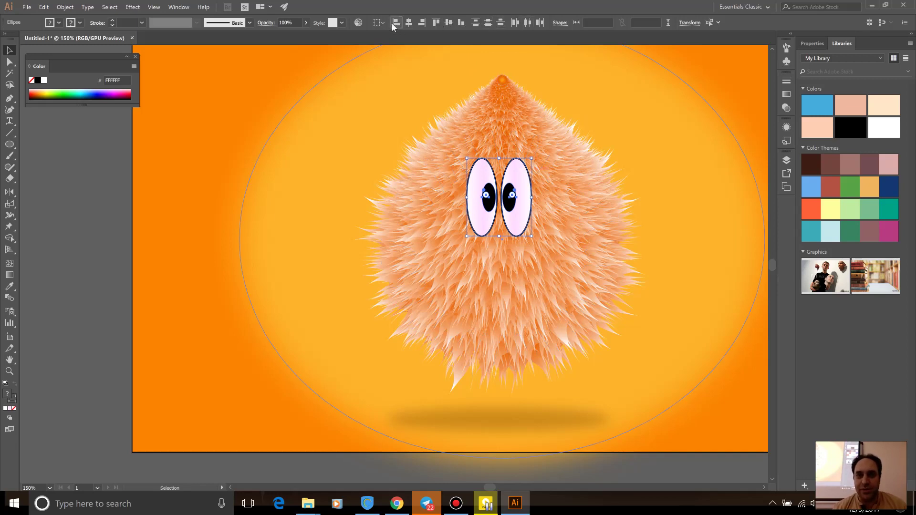
# Step: Try horizontally centring the eyes on the artboard, then undo it
pyautogui.click(379, 23)
pyautogui.click(413, 55)
pyautogui.click(408, 24)
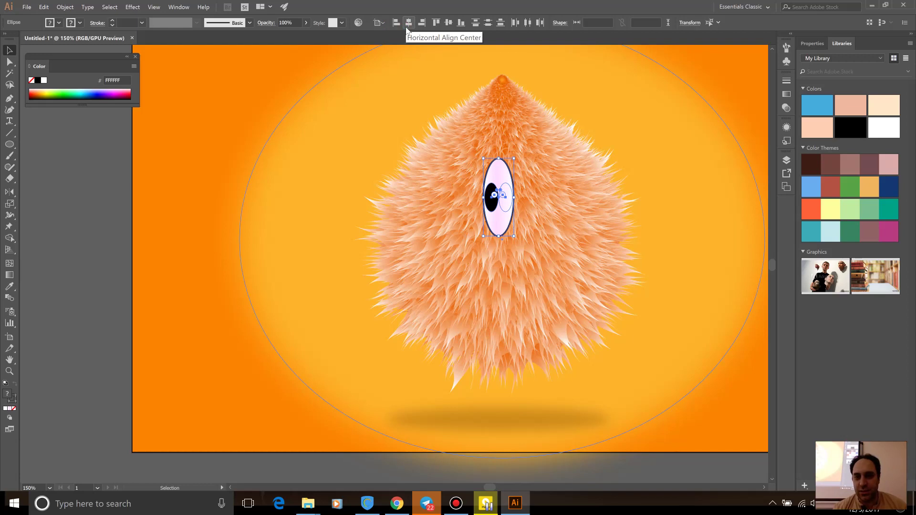
pyautogui.hotkey('ctrl', 'z')
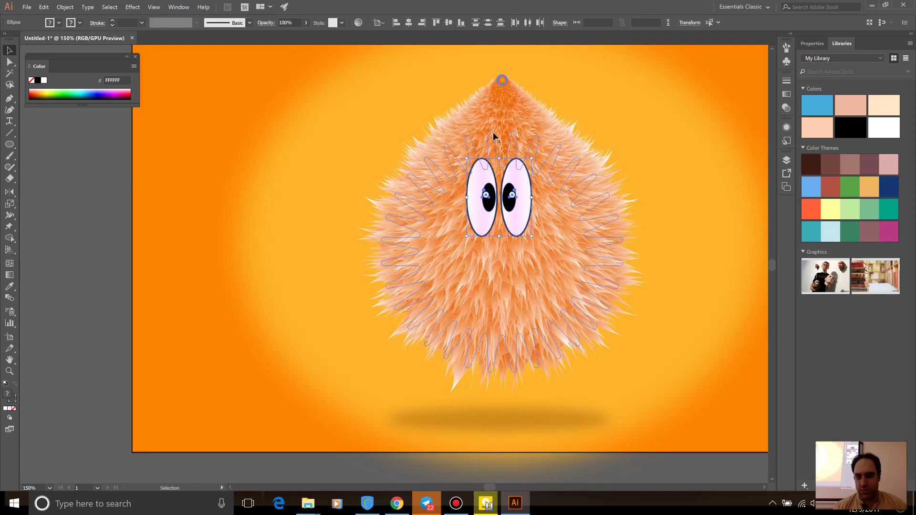
# Step: Spread the eyes apart, nudging the right eye right and the left eye left
pyautogui.hotkey('ctrl', 'shift', 'a')
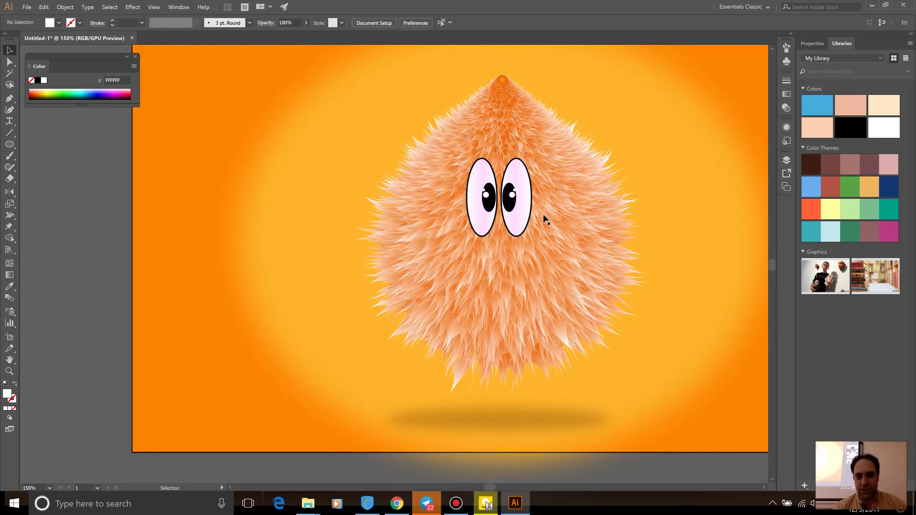
pyautogui.moveTo(558, 207)
pyautogui.mouseDown()
pyautogui.moveTo(496, 223)
pyautogui.moveTo(461, 220)
pyautogui.mouseUp()
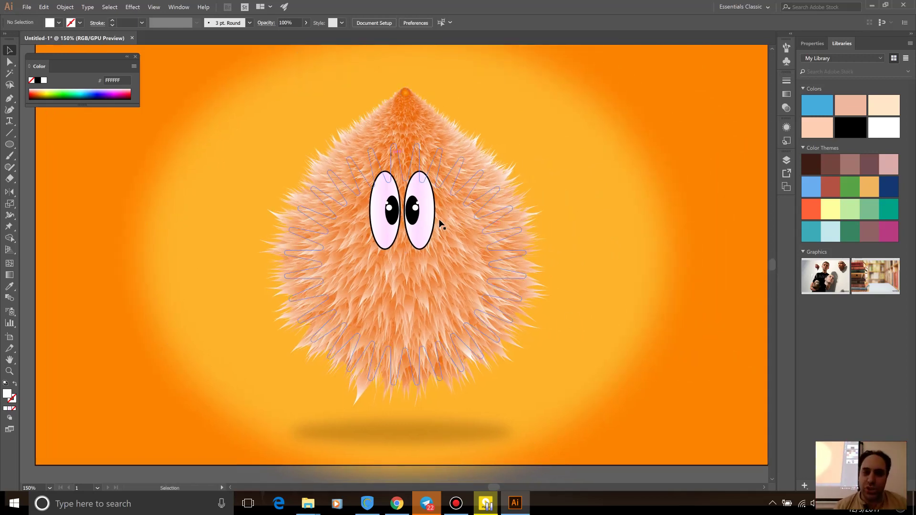
pyautogui.click(422, 219)
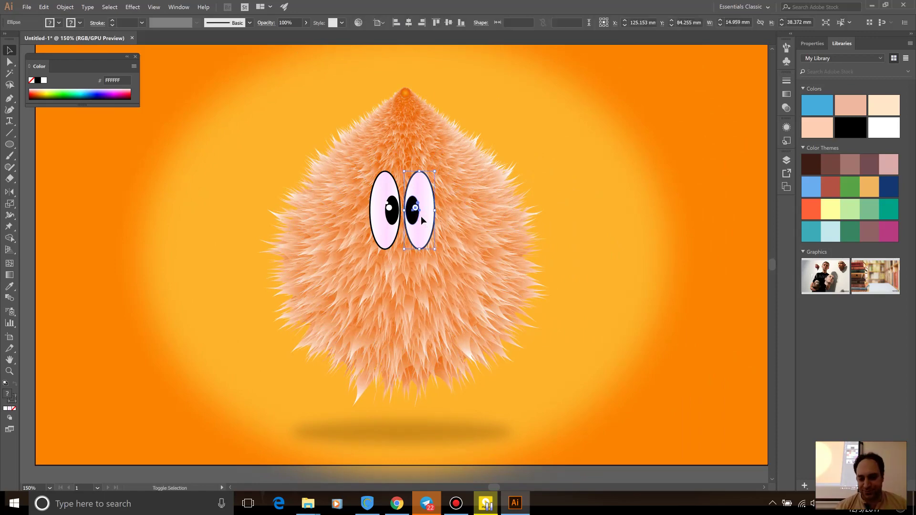
pyautogui.press('Right')
pyautogui.press('Right')
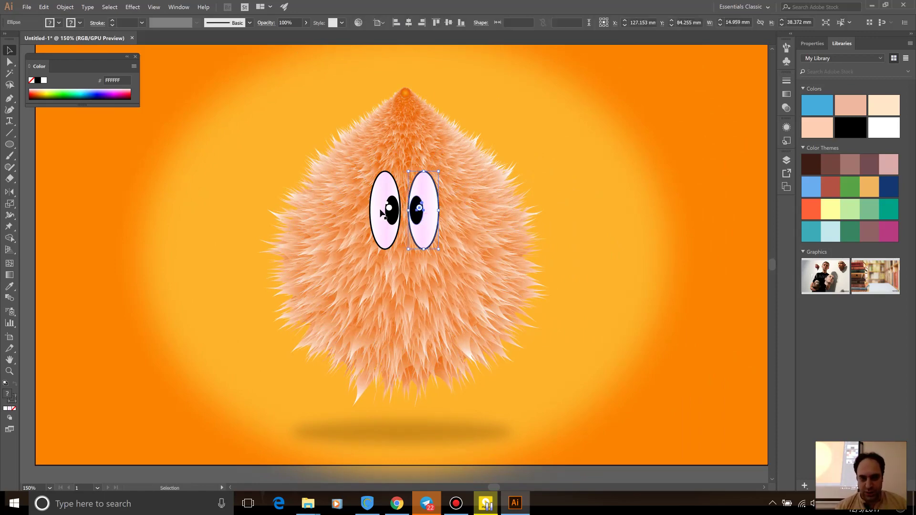
pyautogui.click(381, 212)
pyautogui.press('Left')
pyautogui.press('Left')
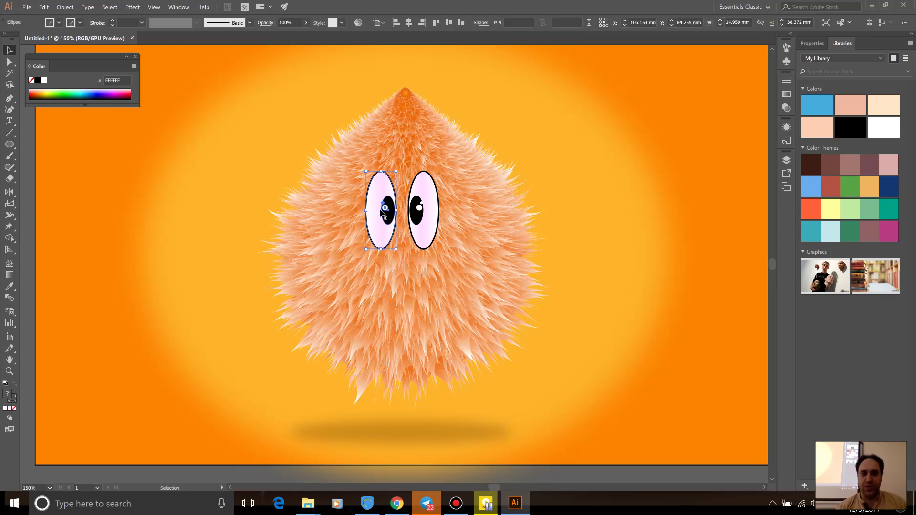
# Step: Select both eyes, trial-drag a copy toward the upper right, and undo the stray duplicate
pyautogui.click(658, 238)
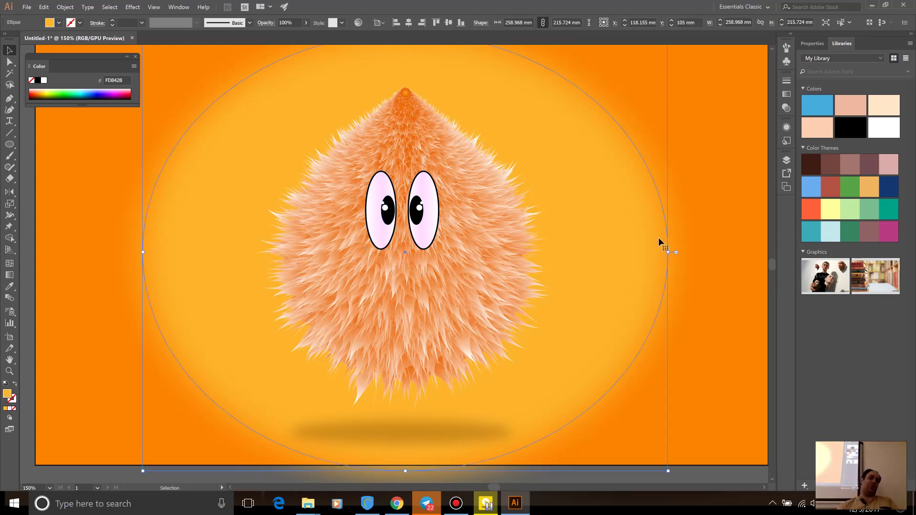
pyautogui.click(418, 213)
pyautogui.keyDown('shift'); pyautogui.click(392, 216); pyautogui.keyUp('shift')
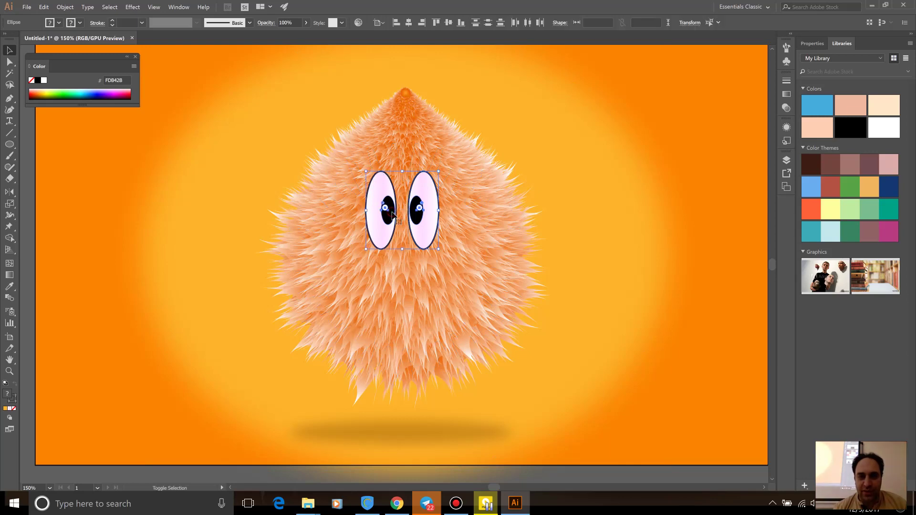
pyautogui.press('a')
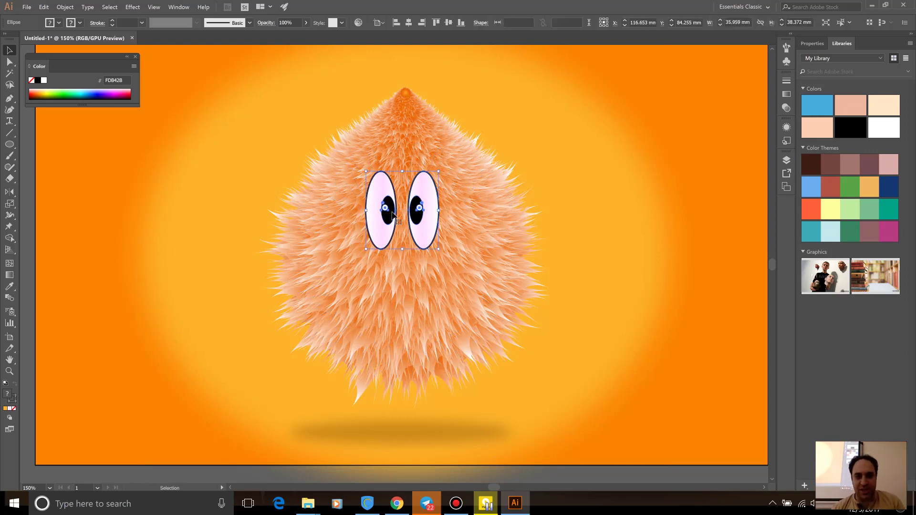
pyautogui.press('v')
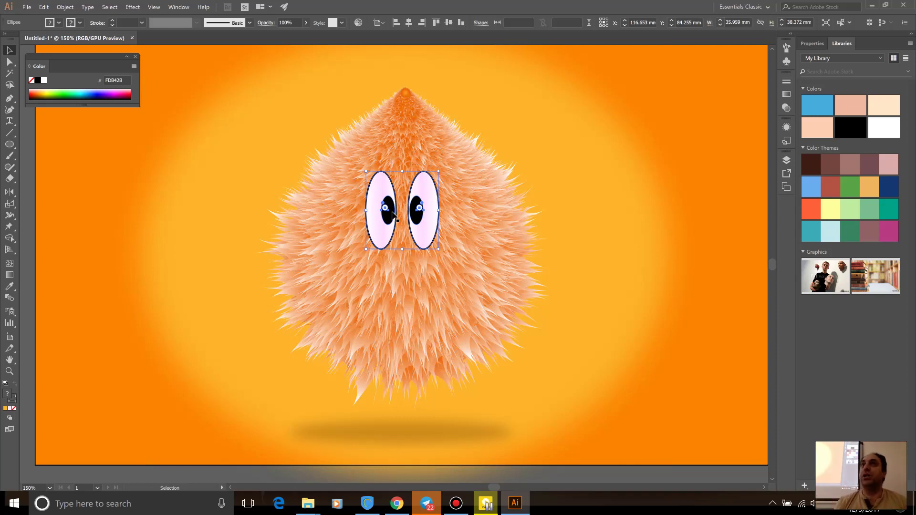
pyautogui.moveTo(385, 217); pyautogui.dragTo(509, 154)
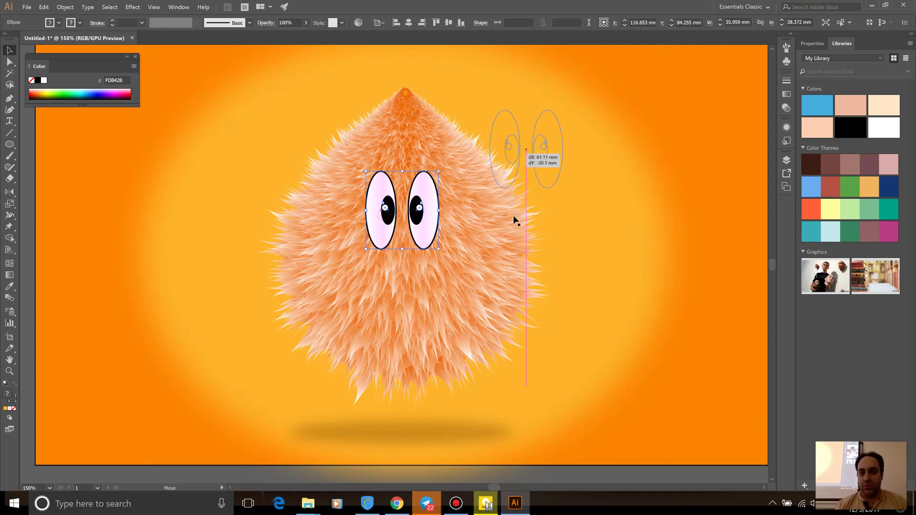
pyautogui.hotkey('ctrl', 'z')
# Step: Reselect the pair of eyes with the Selection tool
pyautogui.press('v')
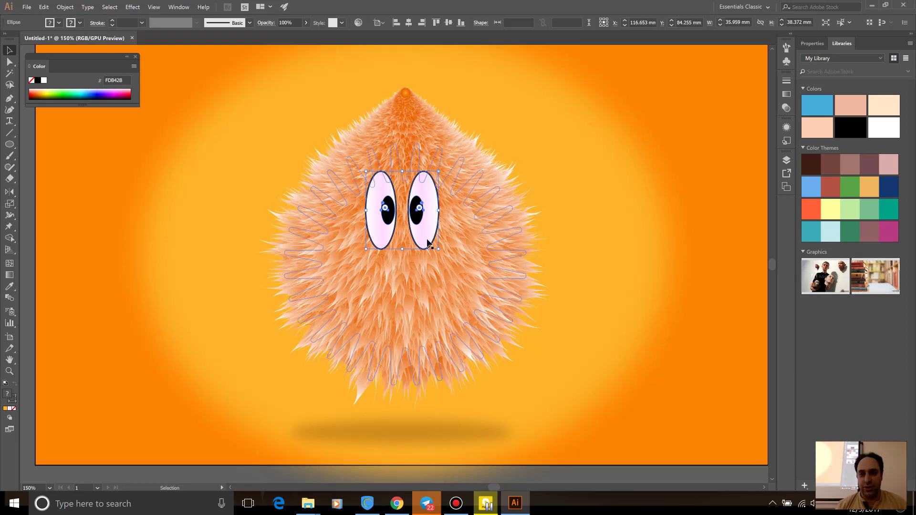
pyautogui.click(599, 94)
pyautogui.click(428, 196)
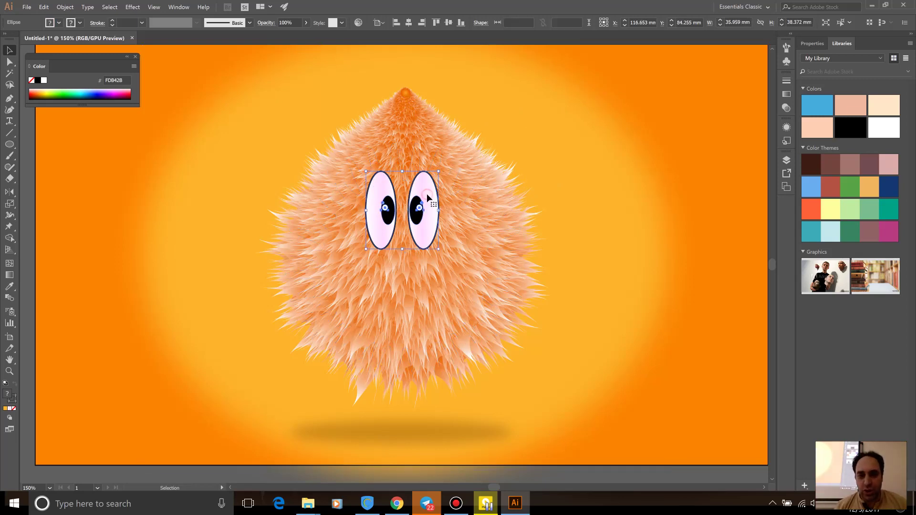
# Step: In Layers, hide the finished eyes group and show and target the other eyes group
pyautogui.click(787, 161)
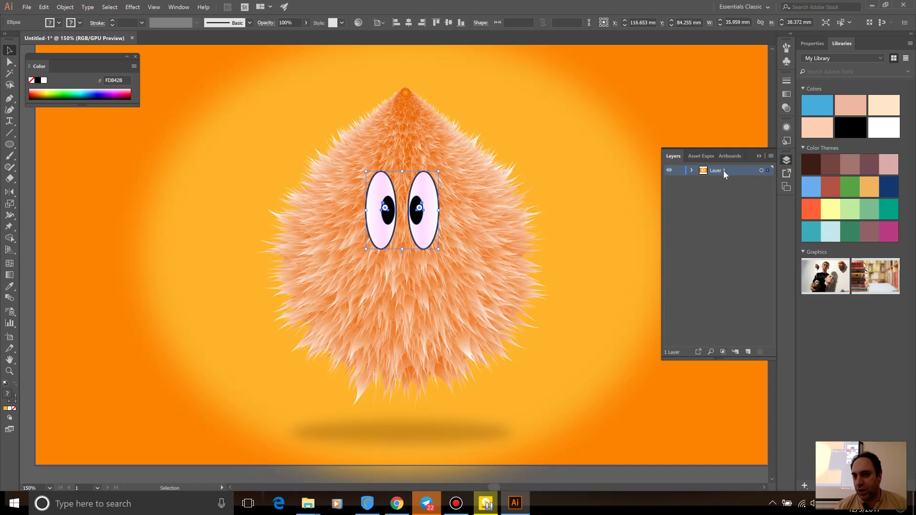
pyautogui.click(691, 170)
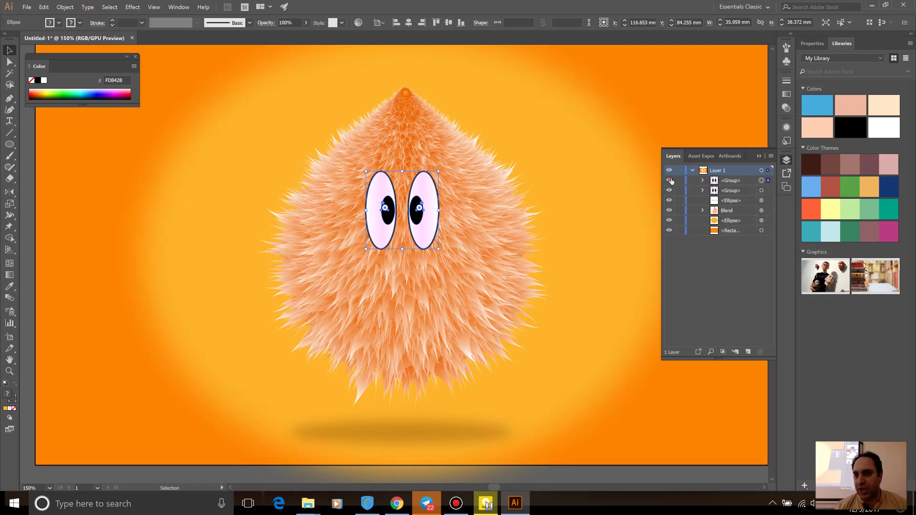
pyautogui.hotkey('ctrl', 'shift', 'a')
pyautogui.click(669, 191)
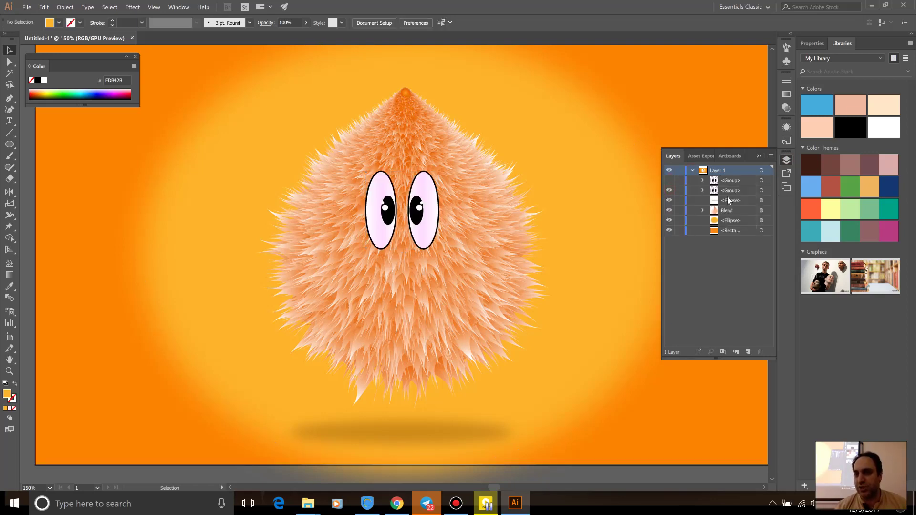
pyautogui.click(744, 191)
pyautogui.click(762, 191)
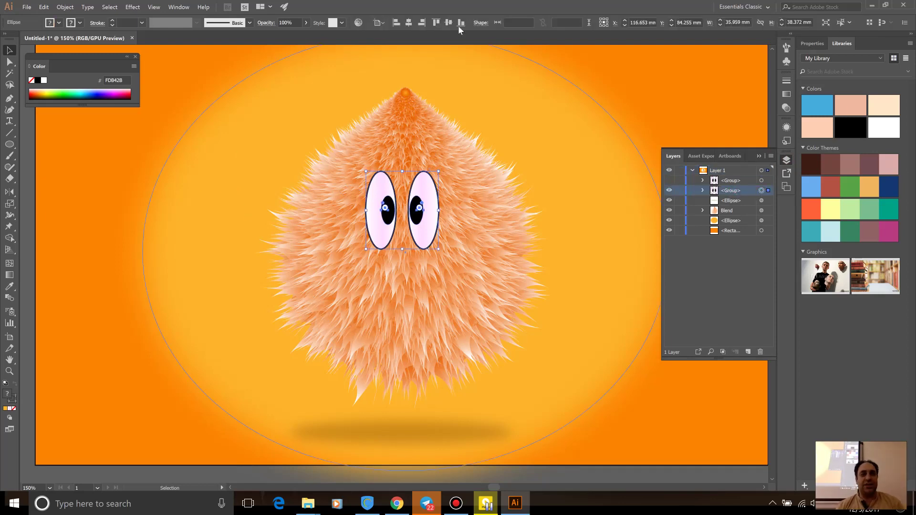
# Step: Fill the lower eye group with dark brown 7F3300
pyautogui.doubleClick(6, 395)
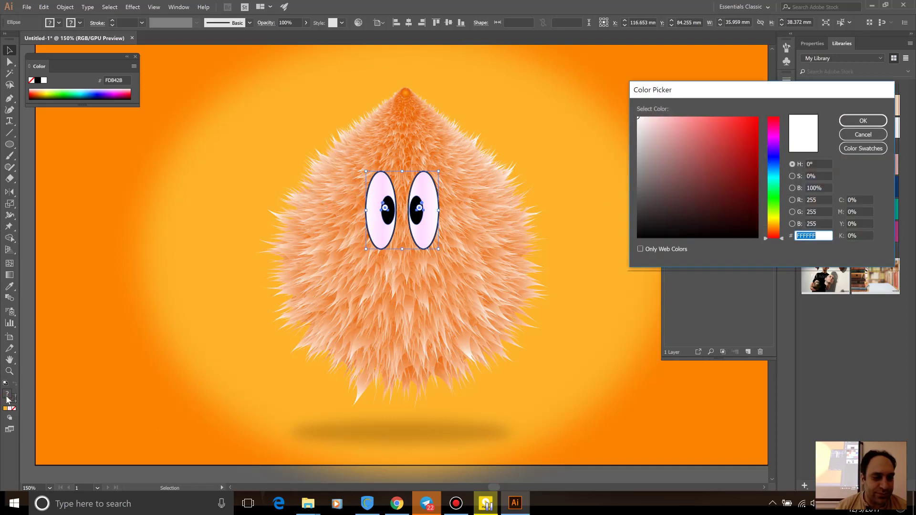
pyautogui.moveTo(726, 149); pyautogui.dragTo(774, 104)
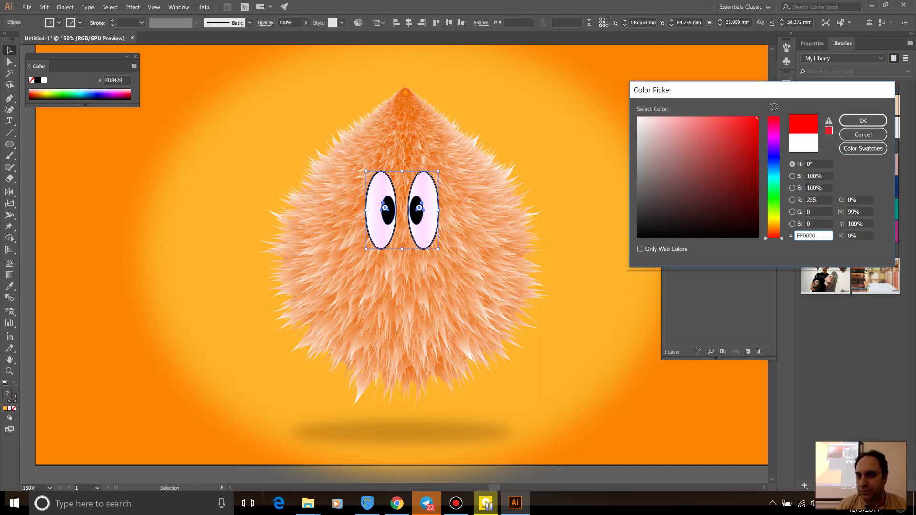
pyautogui.click(757, 176)
pyautogui.moveTo(776, 238); pyautogui.dragTo(776, 232)
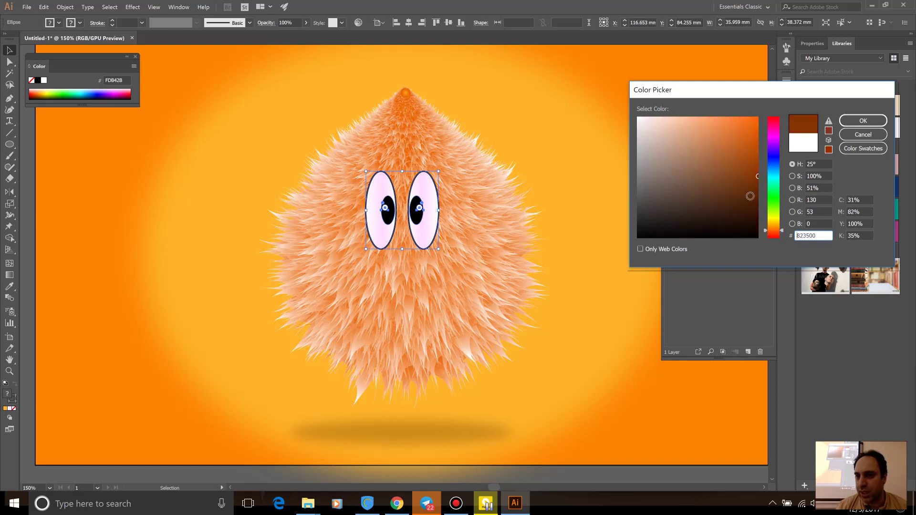
pyautogui.moveTo(750, 196); pyautogui.dragTo(759, 178)
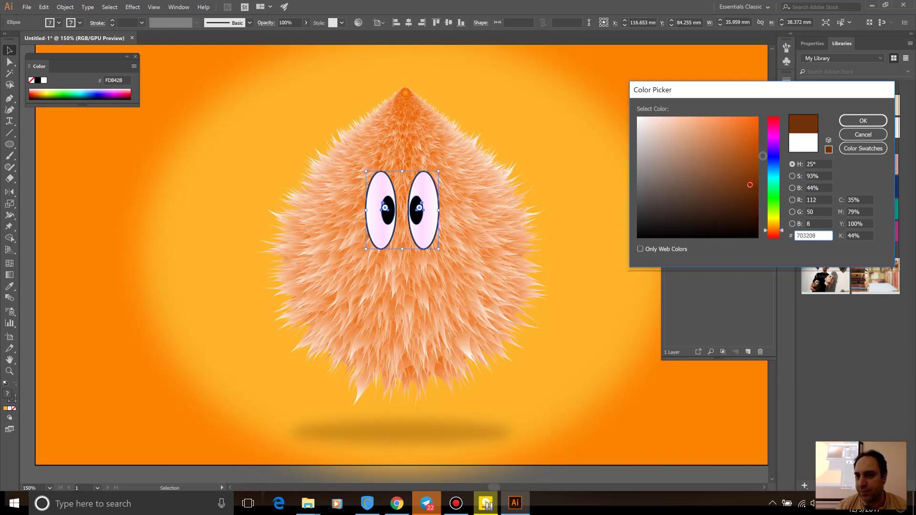
pyautogui.click(854, 122)
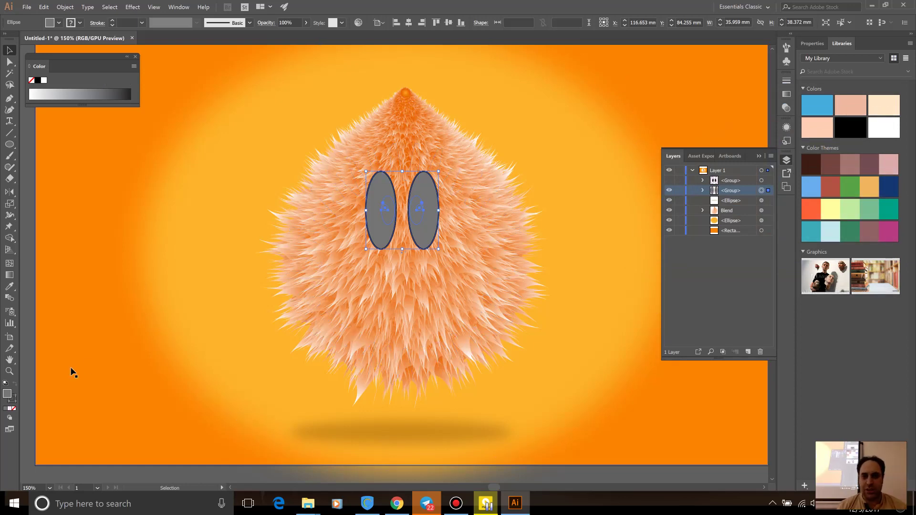
# Step: Confirm the orange fill colour and close the floating Color panel
pyautogui.doubleClick(6, 398)
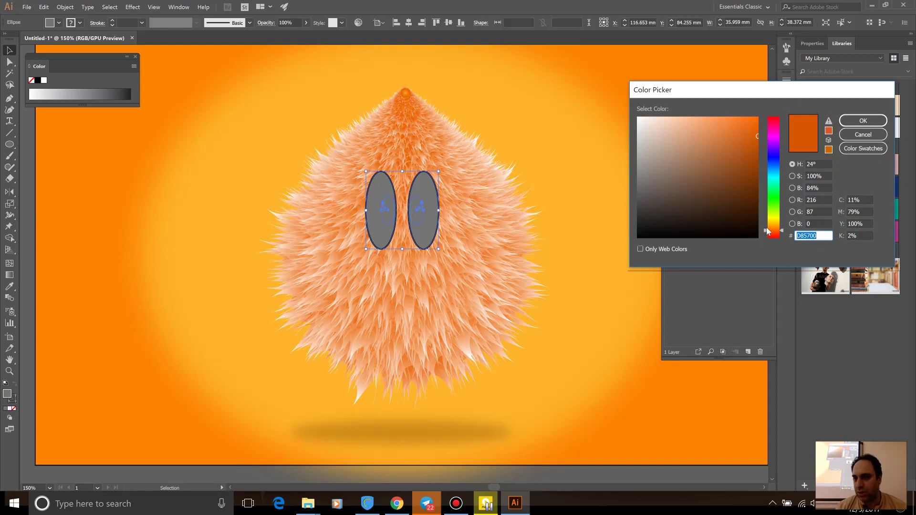
pyautogui.click(863, 121)
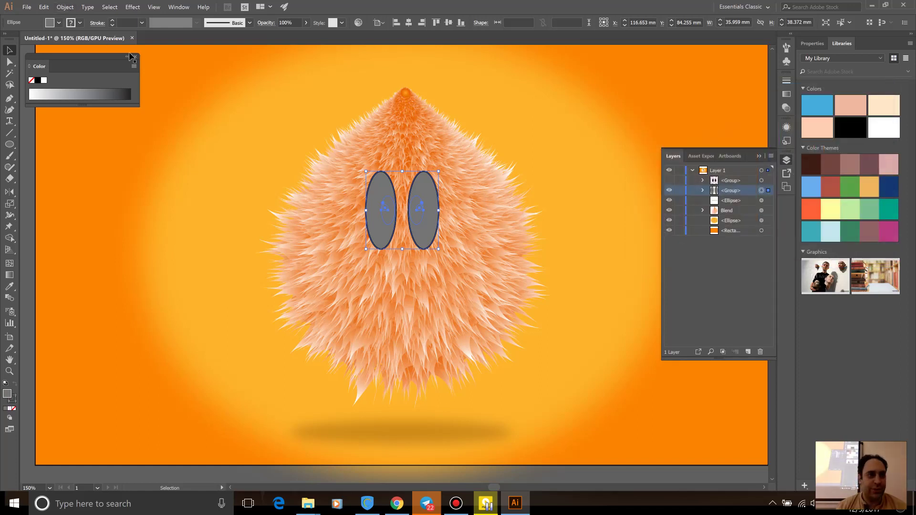
pyautogui.click(136, 58)
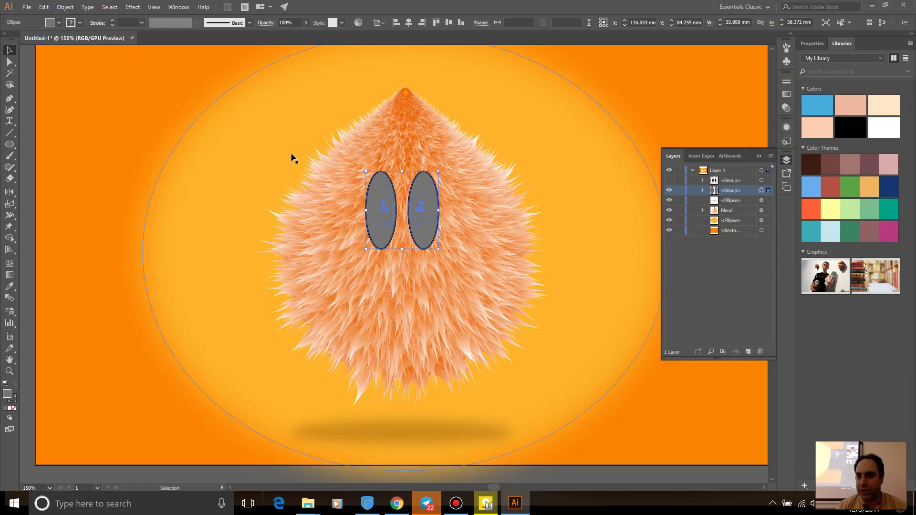
pyautogui.click(180, 7)
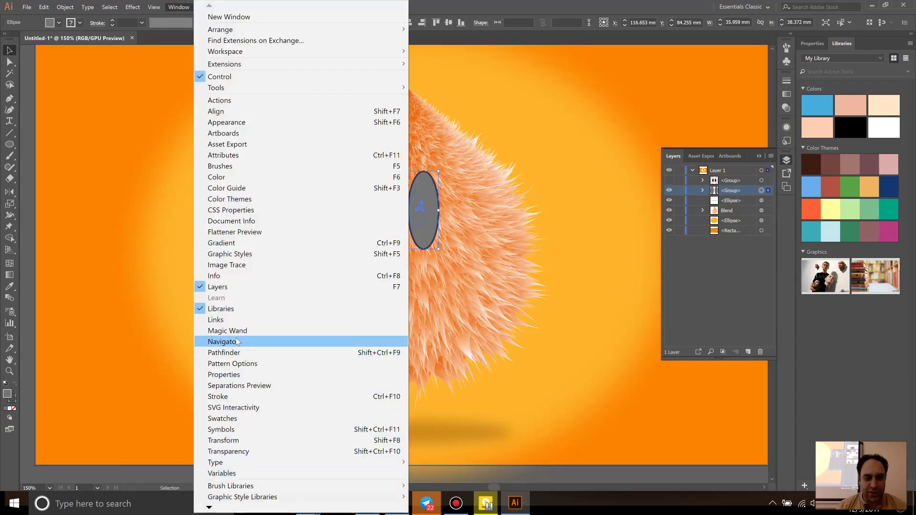
# Step: Unite the two grey eye shapes with Pathfinder and fill them red
pyautogui.click(238, 352)
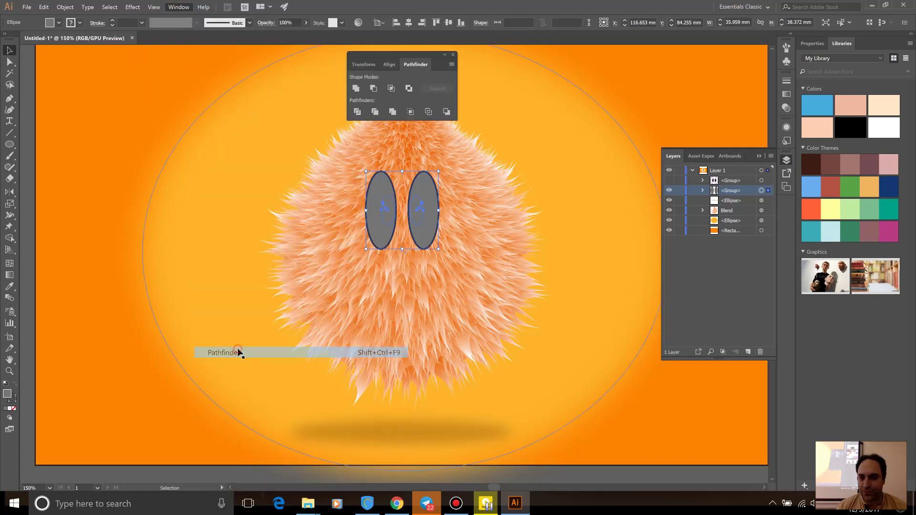
pyautogui.click(358, 87)
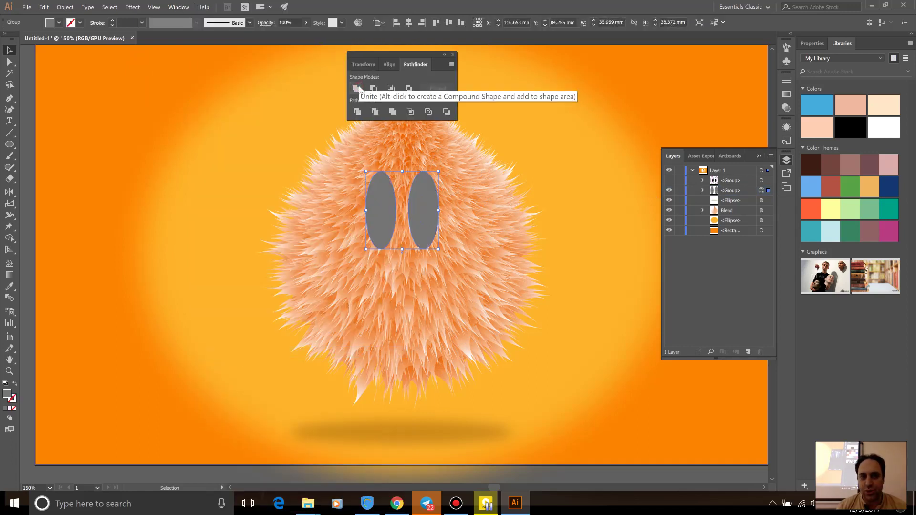
pyautogui.click(59, 22)
pyautogui.click(33, 39)
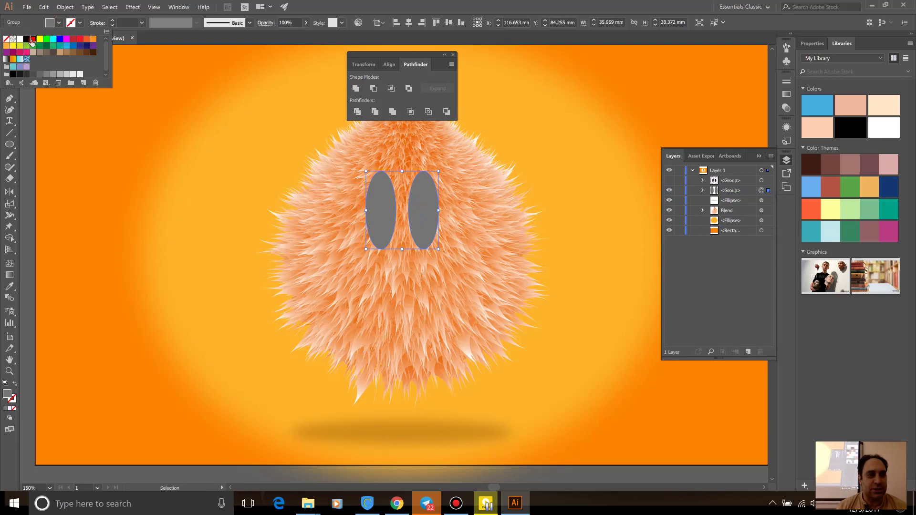
# Step: Change the united shape's fill to brown A05300 and show the white eyes again
pyautogui.doubleClick(8, 394)
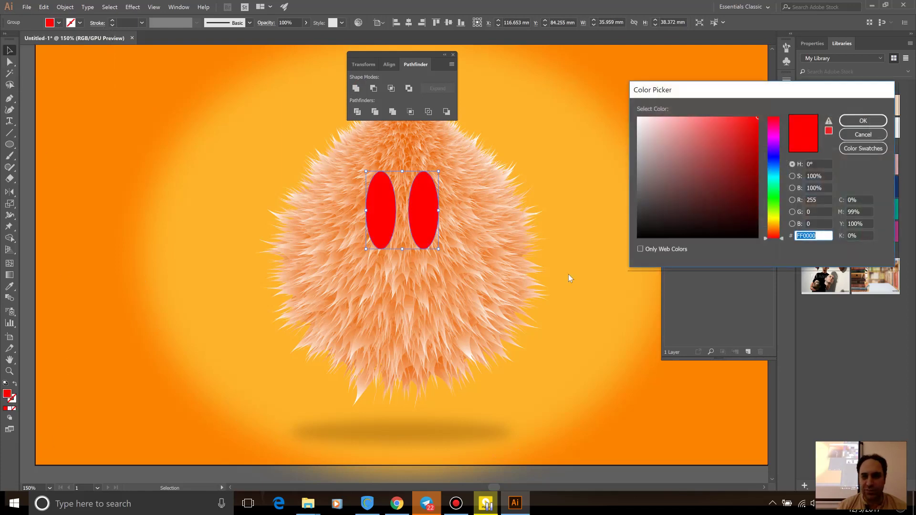
pyautogui.click(758, 186)
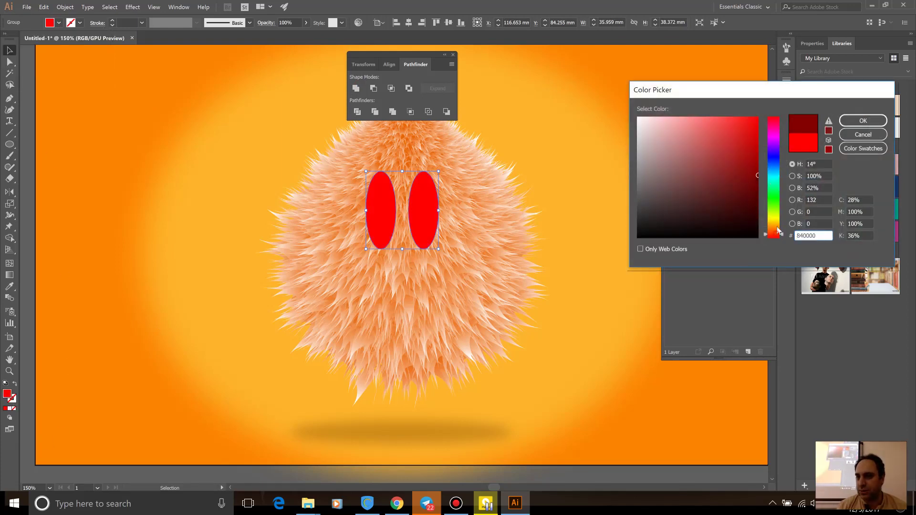
pyautogui.moveTo(778, 237); pyautogui.dragTo(779, 229)
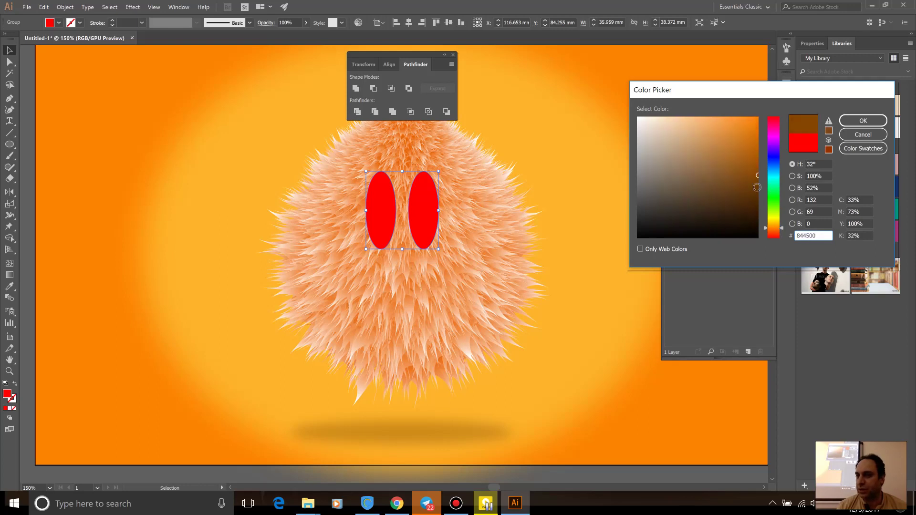
pyautogui.moveTo(757, 187); pyautogui.dragTo(763, 162)
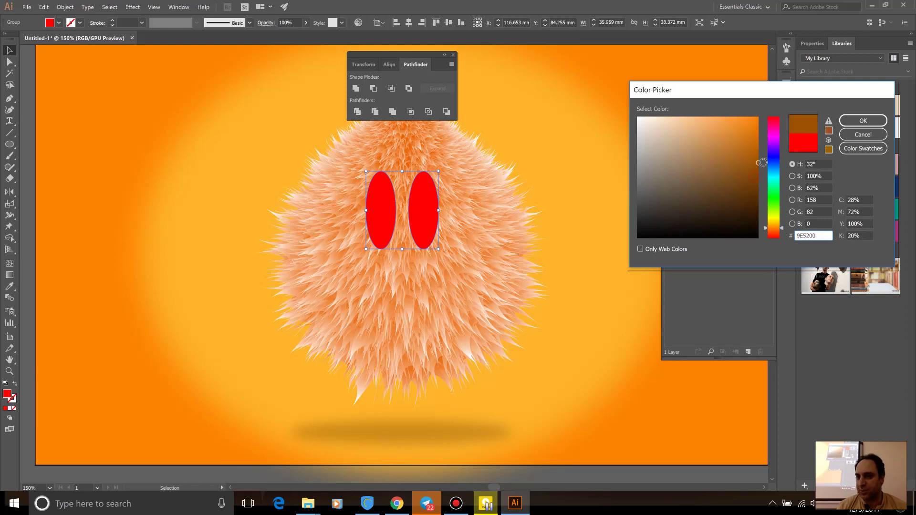
pyautogui.click(849, 123)
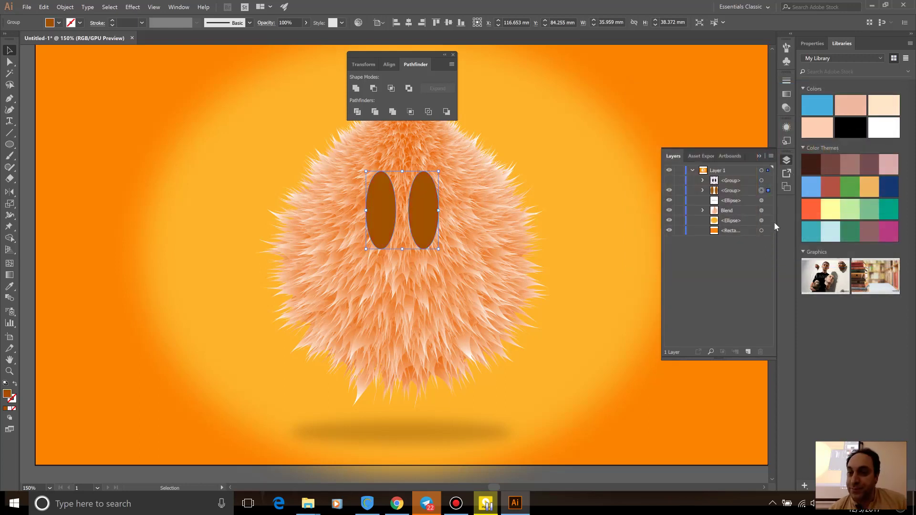
pyautogui.click(669, 180)
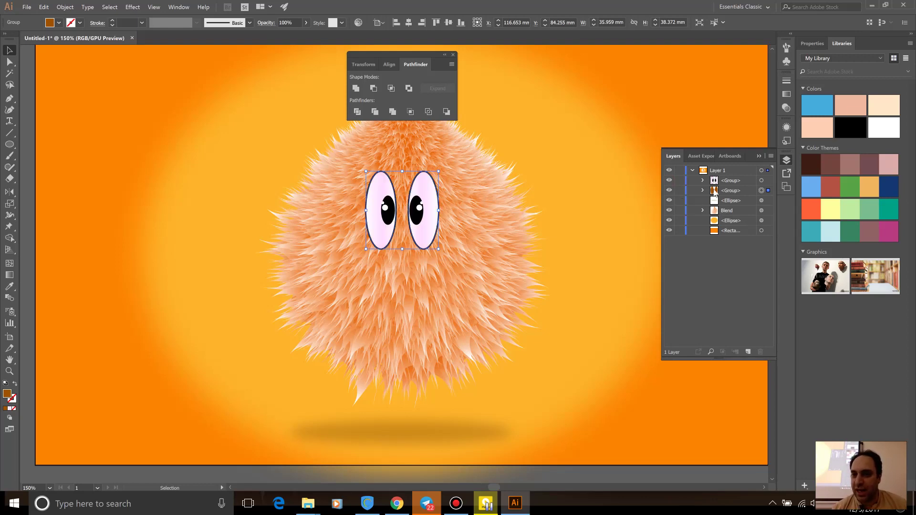
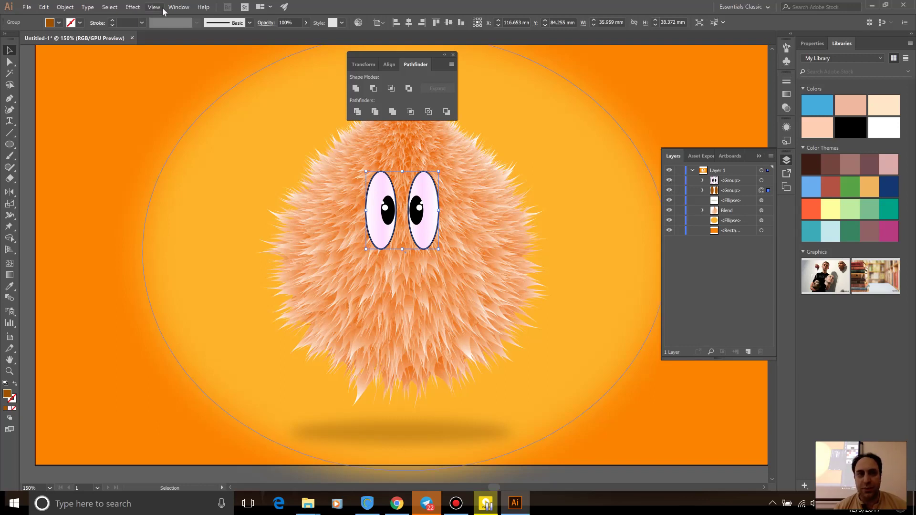
# Step: Apply a 10.9-pixel Gaussian blur to the eye group
pyautogui.click(131, 7)
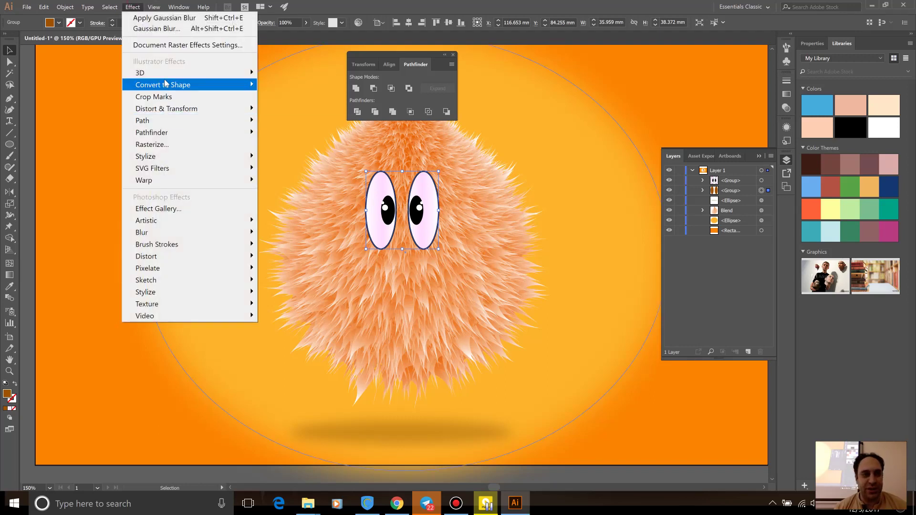
pyautogui.moveTo(142, 233)
pyautogui.click(286, 233)
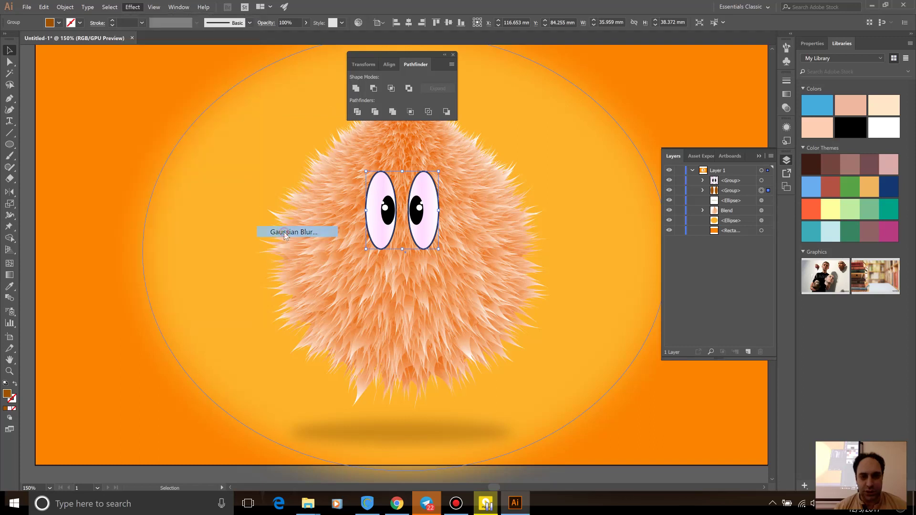
pyautogui.click(400, 261)
pyautogui.moveTo(420, 215)
pyautogui.mouseDown()
pyautogui.moveTo(514, 156)
pyautogui.moveTo(541, 181)
pyautogui.mouseUp()
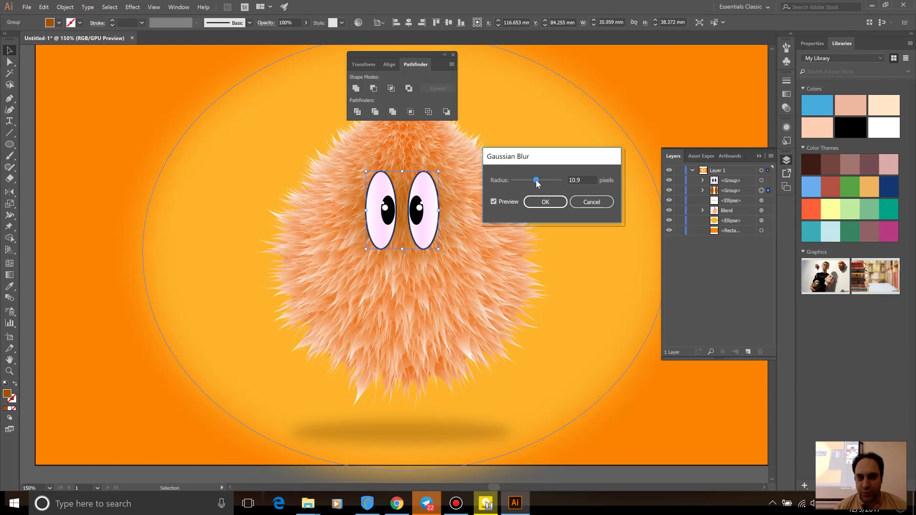
pyautogui.click(535, 205)
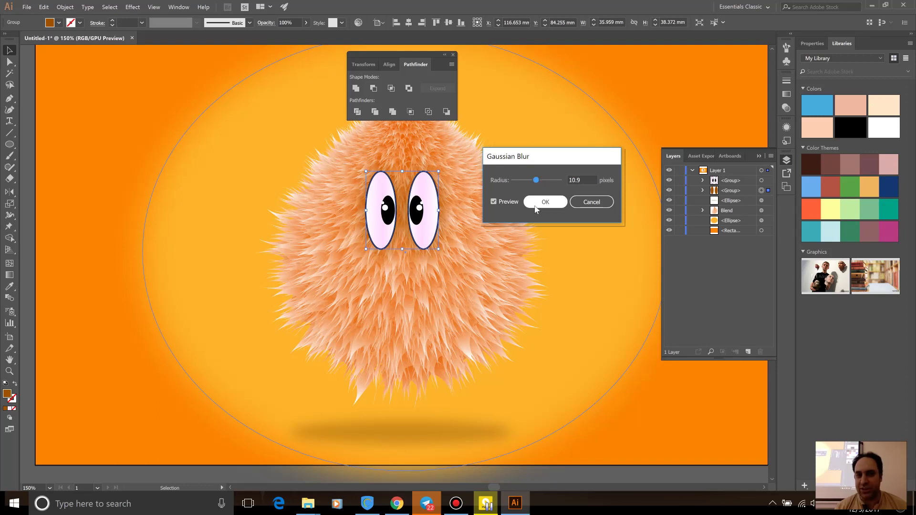
# Step: Set the eye group's transparency blend mode to Multiply
pyautogui.click(535, 205)
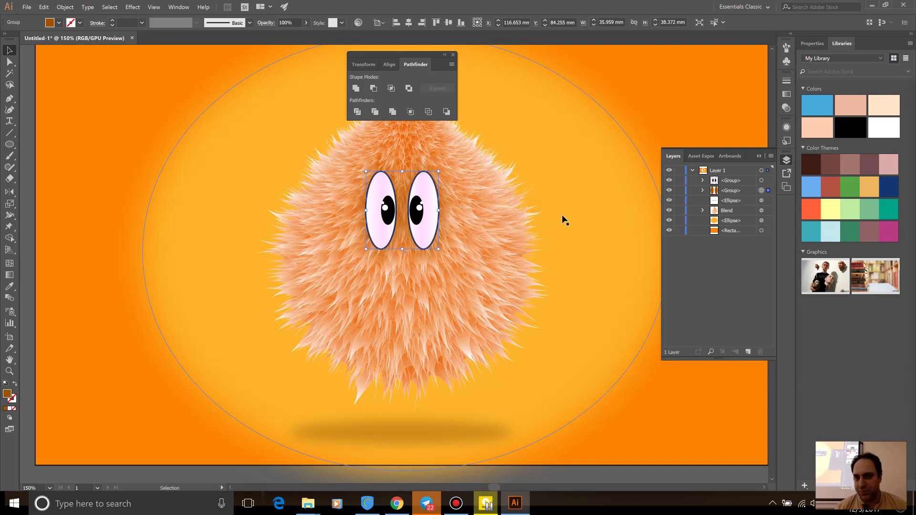
pyautogui.click(179, 7)
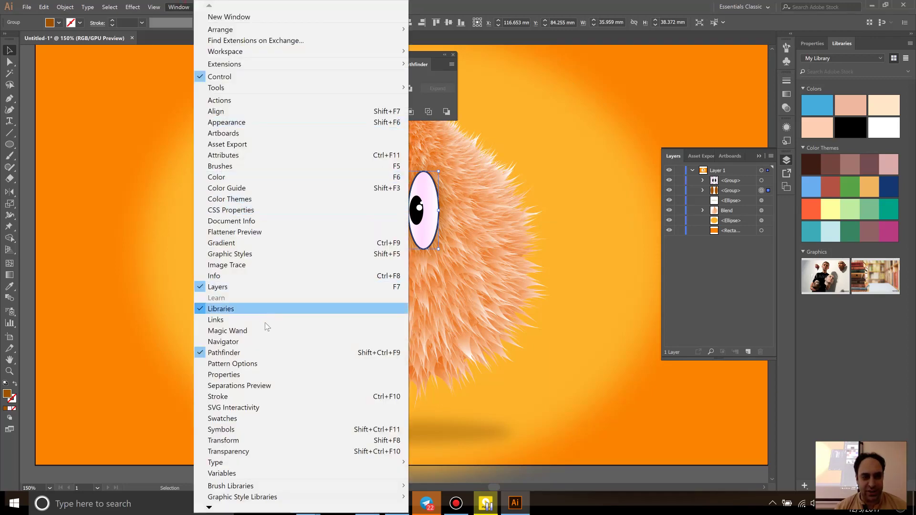
pyautogui.click(255, 439)
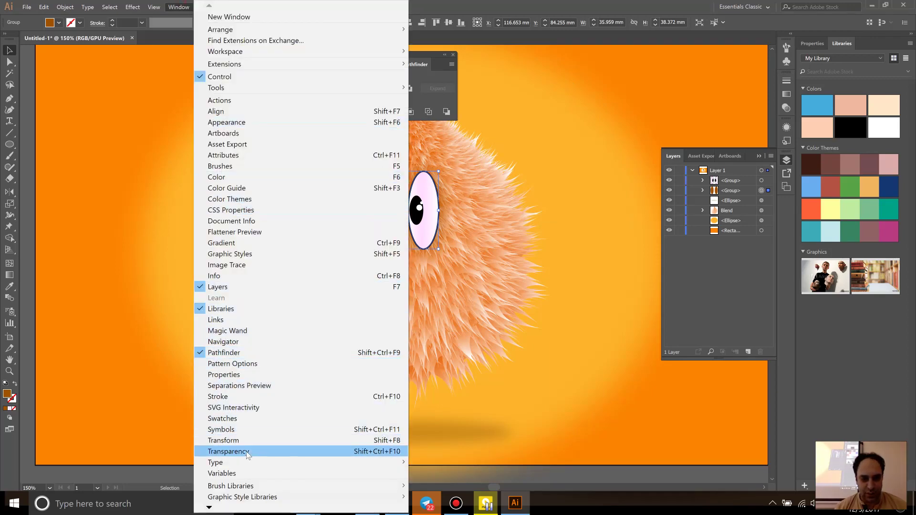
pyautogui.click(248, 451)
pyautogui.click(696, 91)
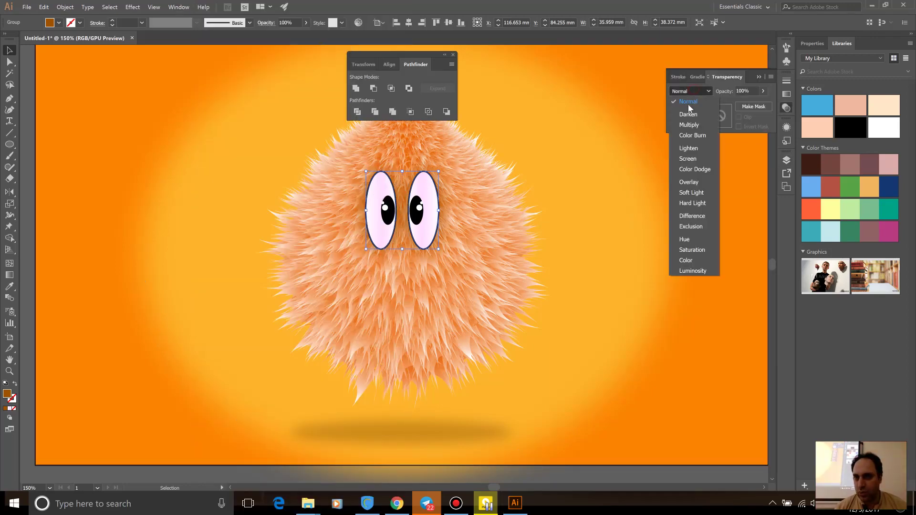
pyautogui.click(687, 123)
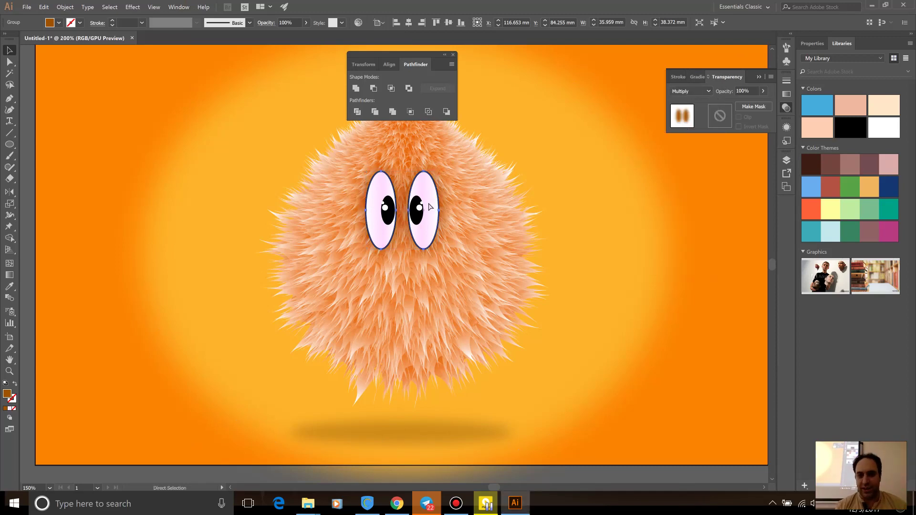
# Step: Zoom in on the eyes and change the fill to dark brown 4C2600
pyautogui.hotkey('ctrl', '=')
pyautogui.hotkey('ctrl', '=')
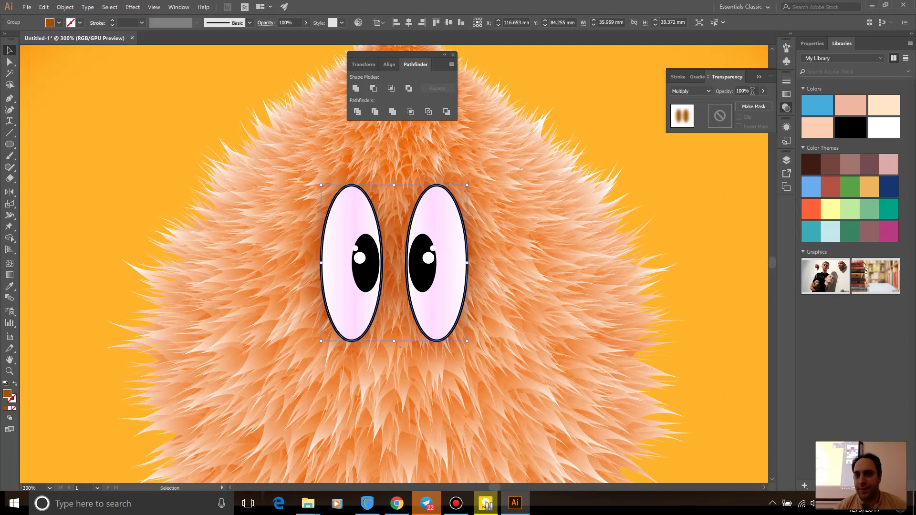
pyautogui.doubleClick(7, 394)
pyautogui.write('4C2600')
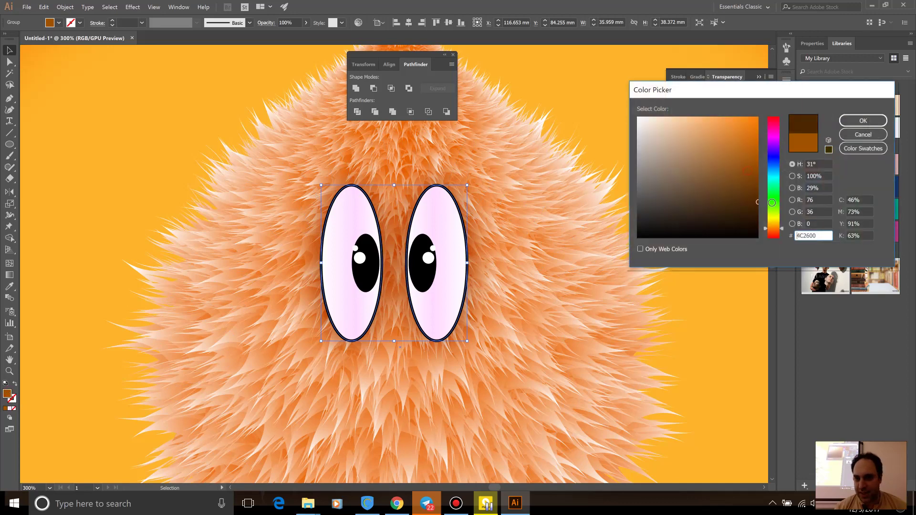
pyautogui.click(862, 121)
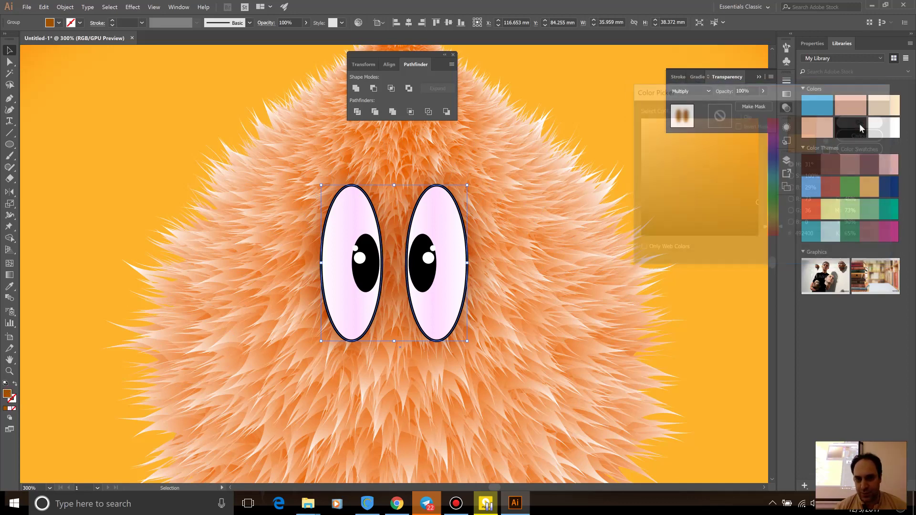
# Step: Zoom out to fit the artboard and select the orange background shapes
pyautogui.click(758, 236)
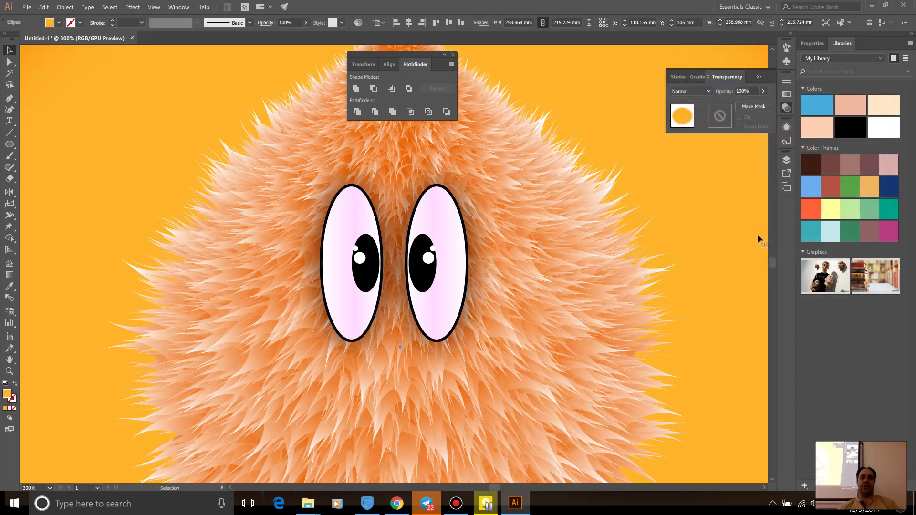
pyautogui.hotkey('ctrl', '0')
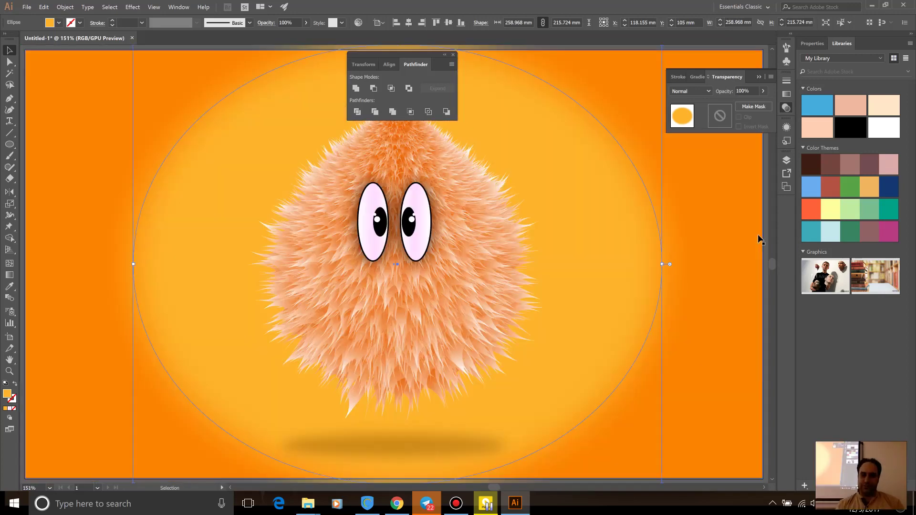
pyautogui.click(709, 301)
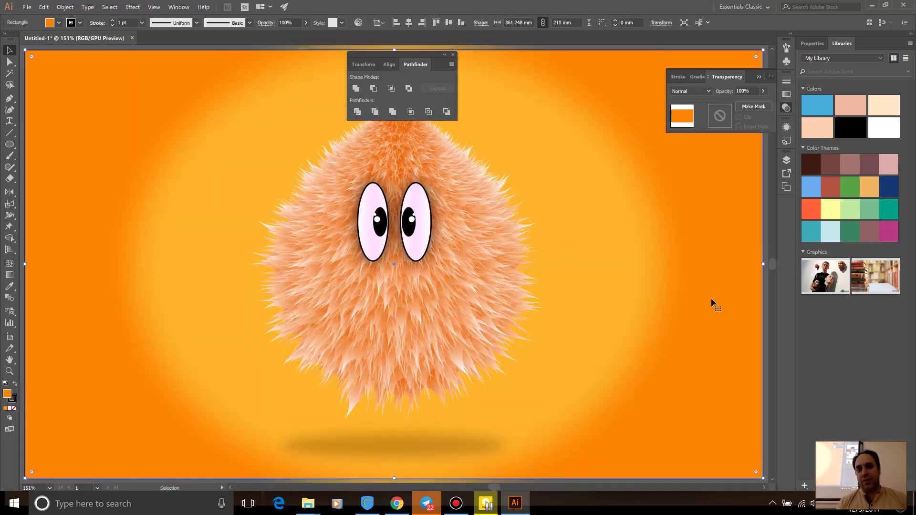
# Step: Draw a small circle below the eyes and stretch it into a tall oval nose
pyautogui.click(453, 54)
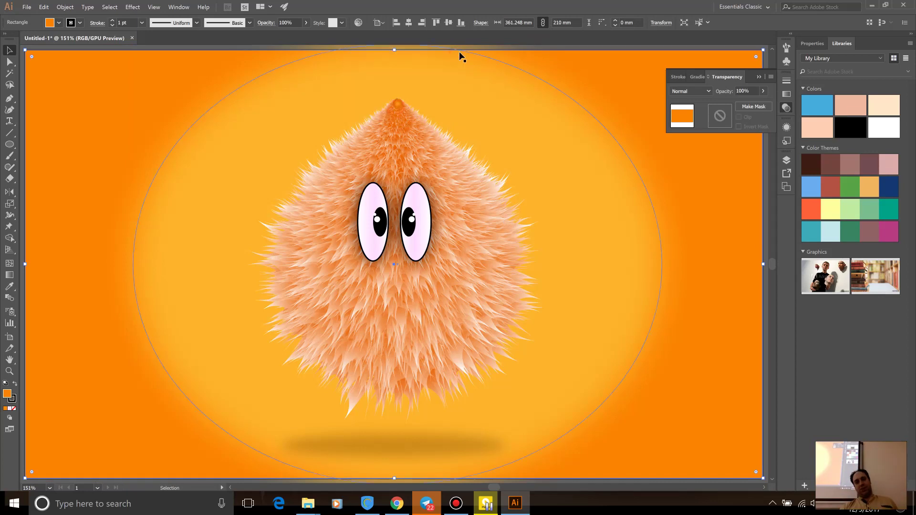
pyautogui.click(10, 143)
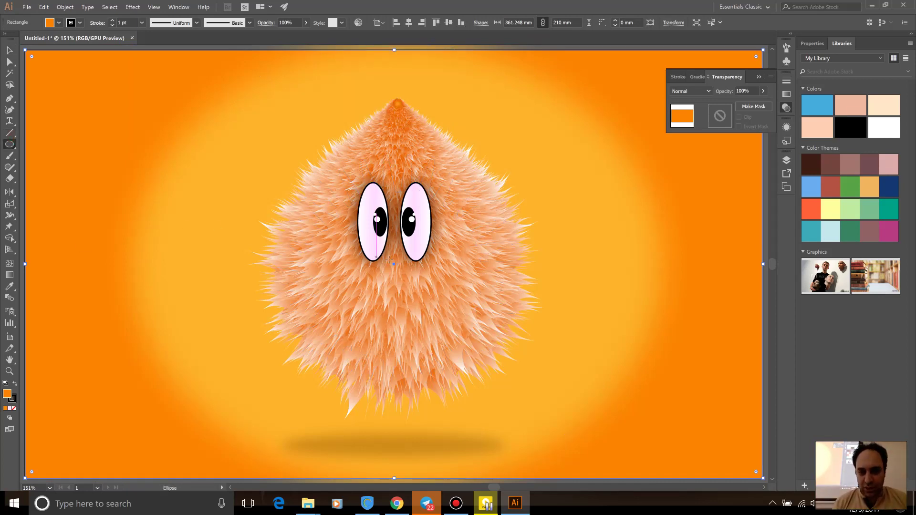
pyautogui.moveTo(393, 264); pyautogui.dragTo(414, 289)
pyautogui.click(10, 51)
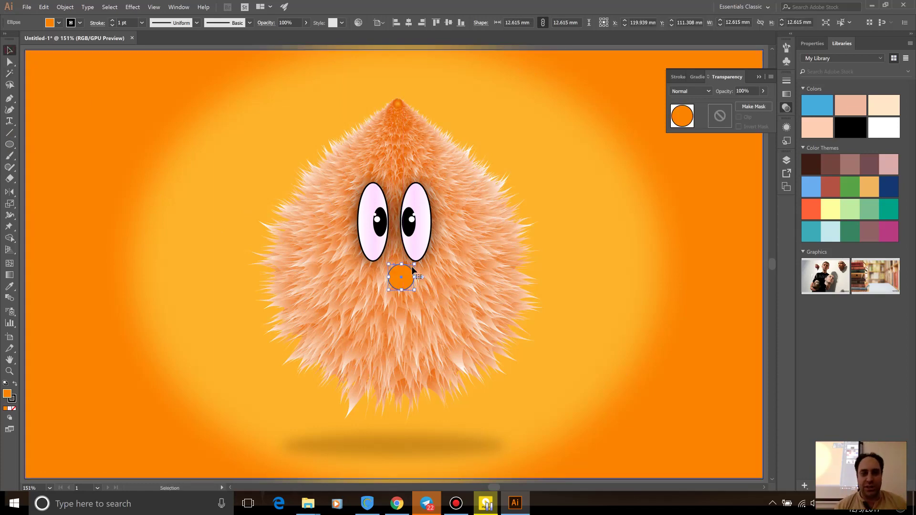
pyautogui.moveTo(401, 264)
pyautogui.mouseDown()
pyautogui.moveTo(401, 241)
pyautogui.moveTo(402, 282)
pyautogui.mouseUp()
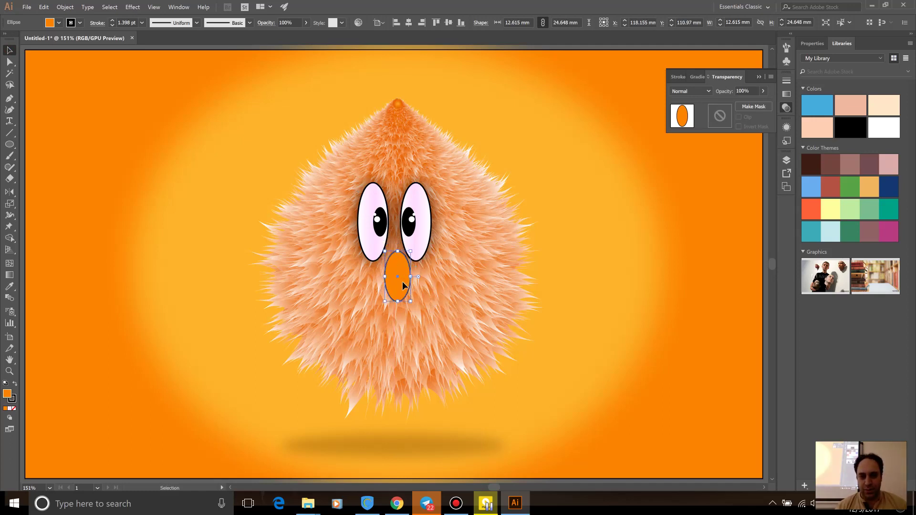
# Step: Nudge the nose up and left toward the eyes and enlarge it slightly
pyautogui.press('Left')
pyautogui.press('Left')
pyautogui.press('Left')
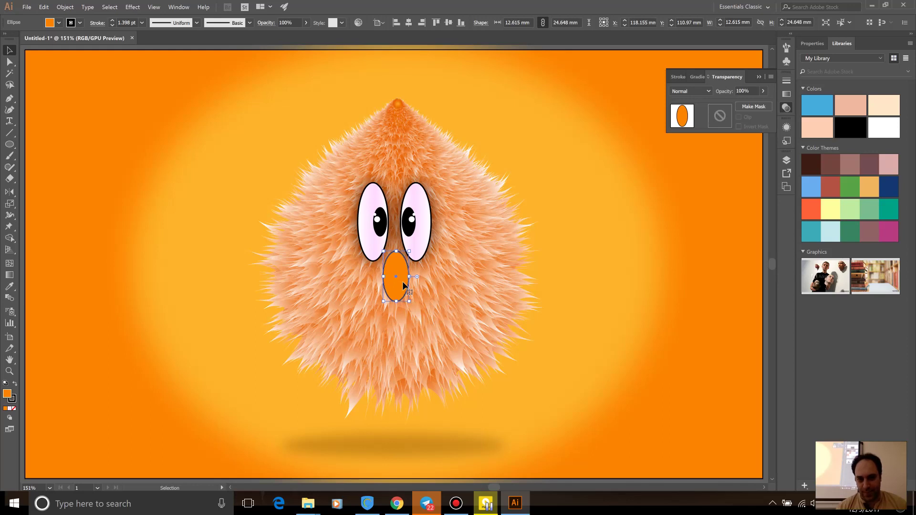
pyautogui.press('Left')
pyautogui.press('Left')
pyautogui.press('Up')
pyautogui.press('Up')
pyautogui.press('Up')
pyautogui.press('Up')
pyautogui.press('Up')
pyautogui.press('Up')
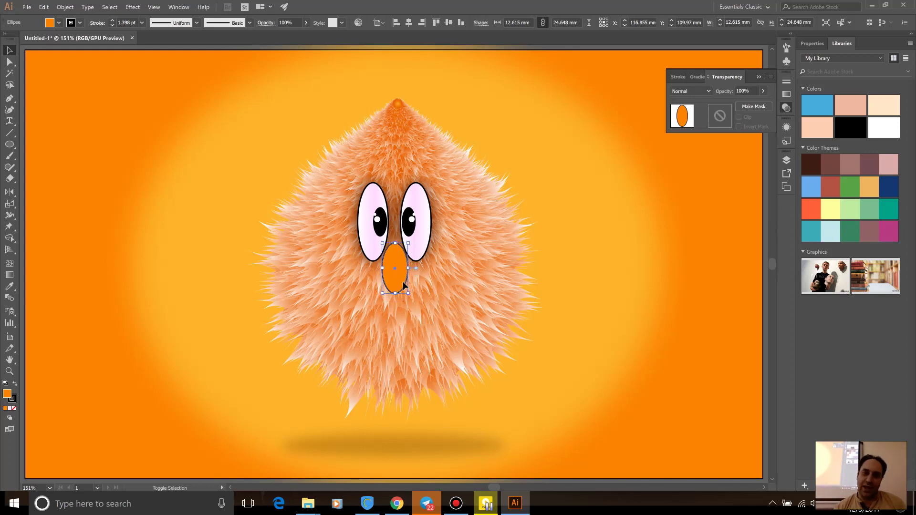
pyautogui.press('Up')
pyautogui.press('Up')
pyautogui.press('Up')
pyautogui.press('Up')
pyautogui.press('Up')
pyautogui.press('Left')
pyautogui.press('Left')
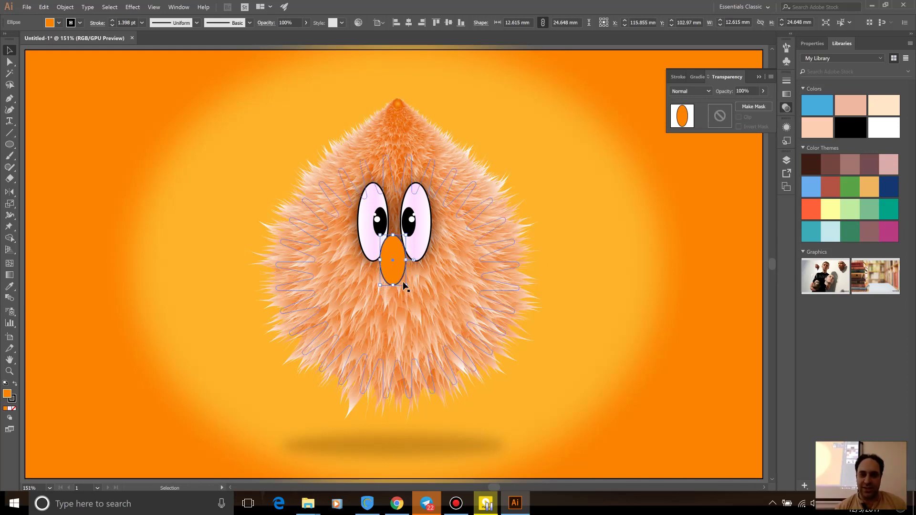
pyautogui.moveTo(405, 284); pyautogui.dragTo(410, 291)
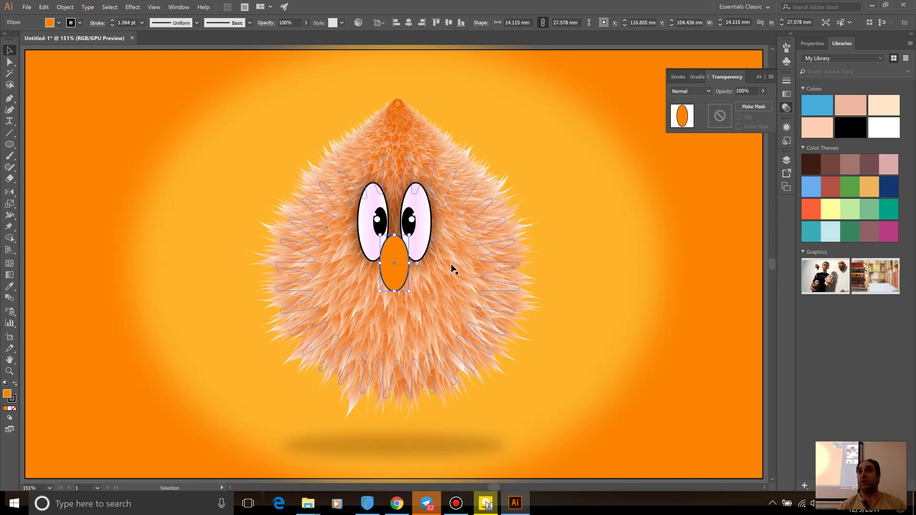
# Step: Set the nose ellipse's stroke to None, removing its black outline
pyautogui.click(497, 249)
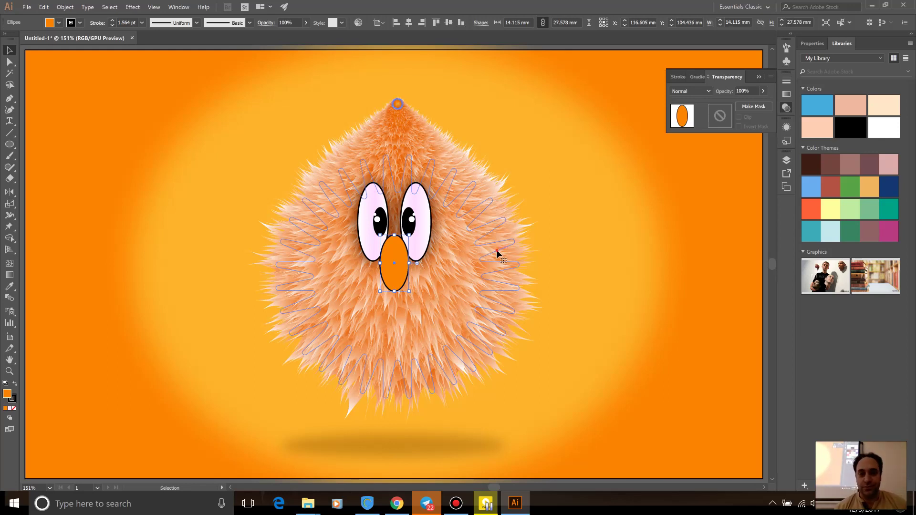
pyautogui.click(397, 262)
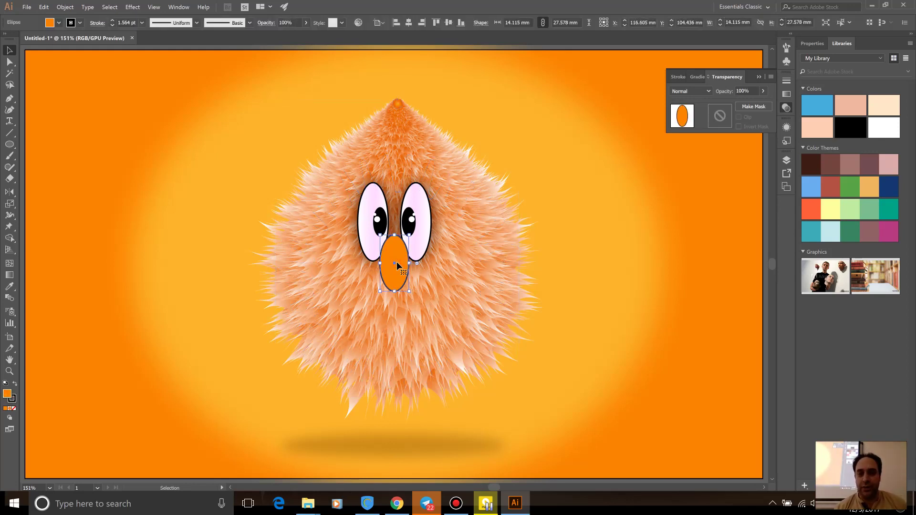
pyautogui.click(59, 22)
pyautogui.click(6, 38)
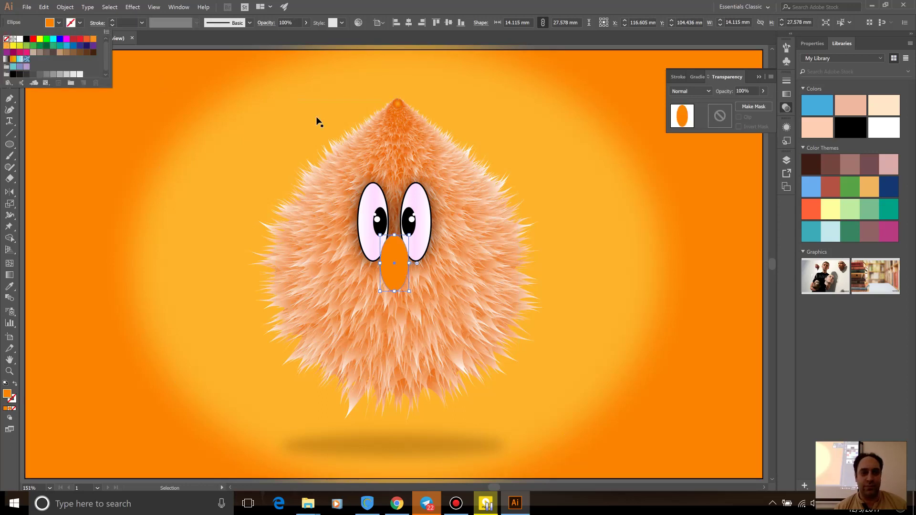
pyautogui.click(519, 4)
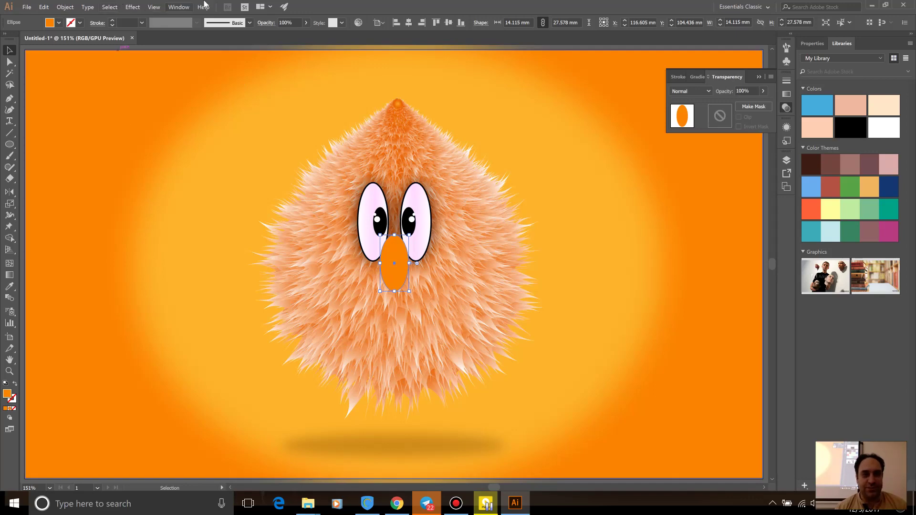
# Step: Apply the White, Black preset gradient to the nose
pyautogui.click(180, 6)
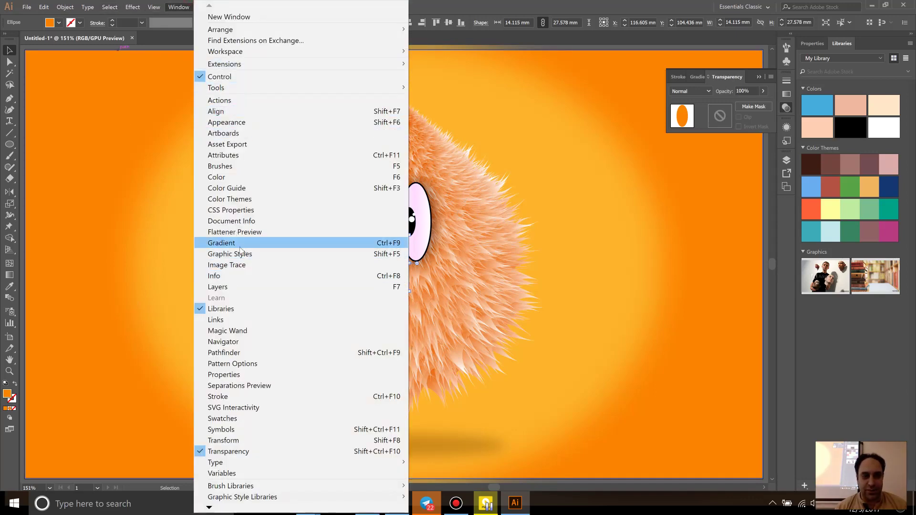
pyautogui.click(234, 242)
pyautogui.click(688, 94)
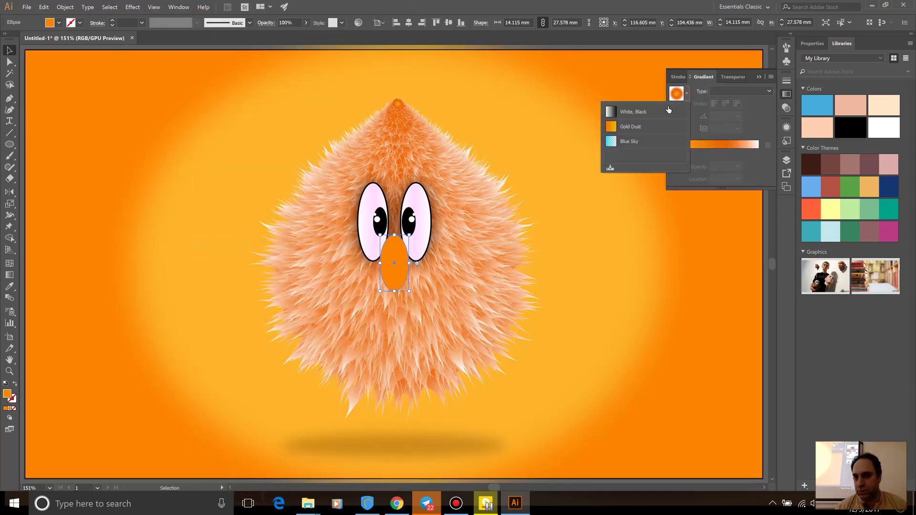
pyautogui.click(612, 112)
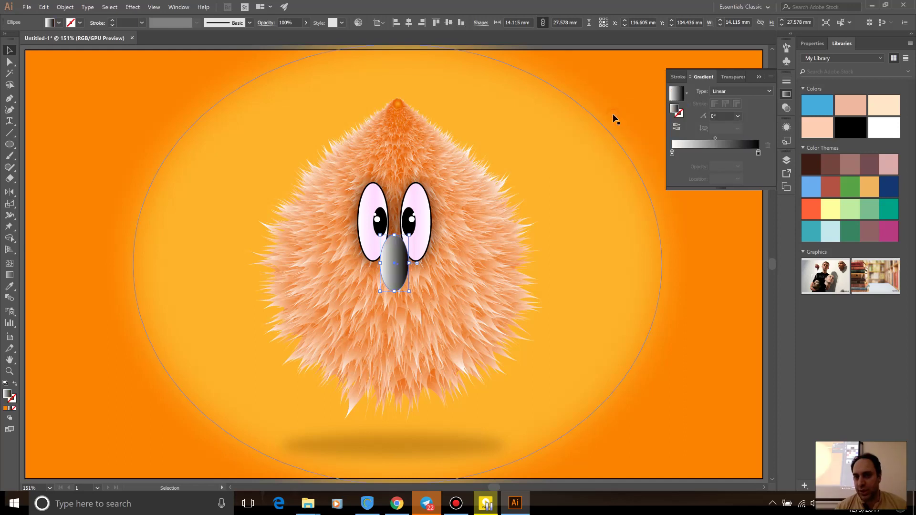
# Step: Change the gradient's left stop colour to brownish orange D47600
pyautogui.doubleClick(671, 153)
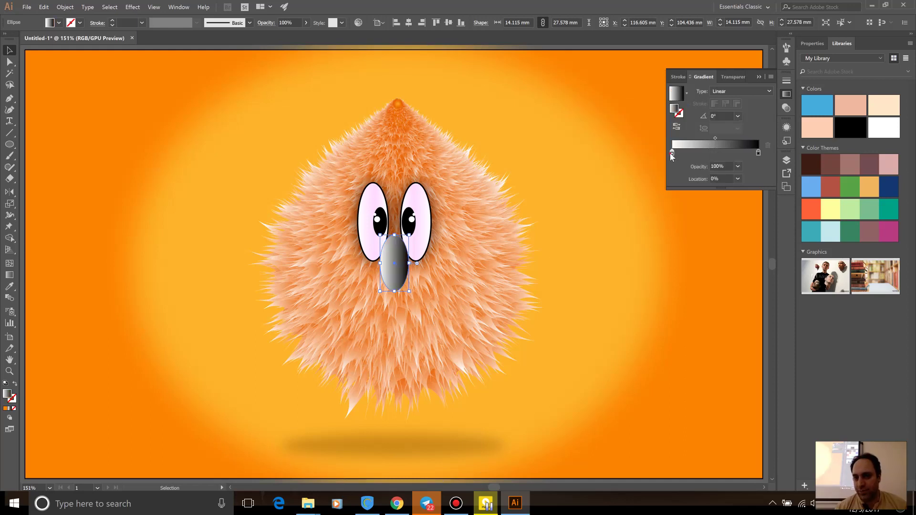
pyautogui.click(676, 249)
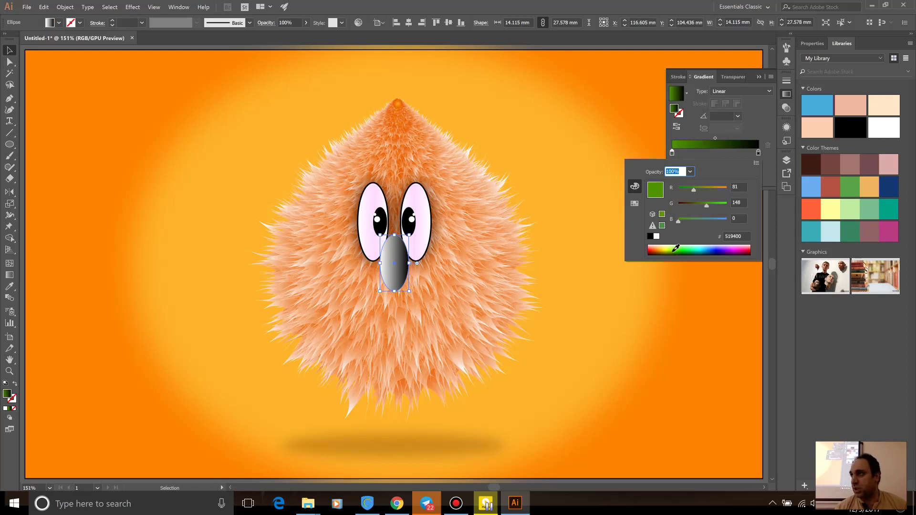
pyautogui.moveTo(675, 248); pyautogui.dragTo(655, 245)
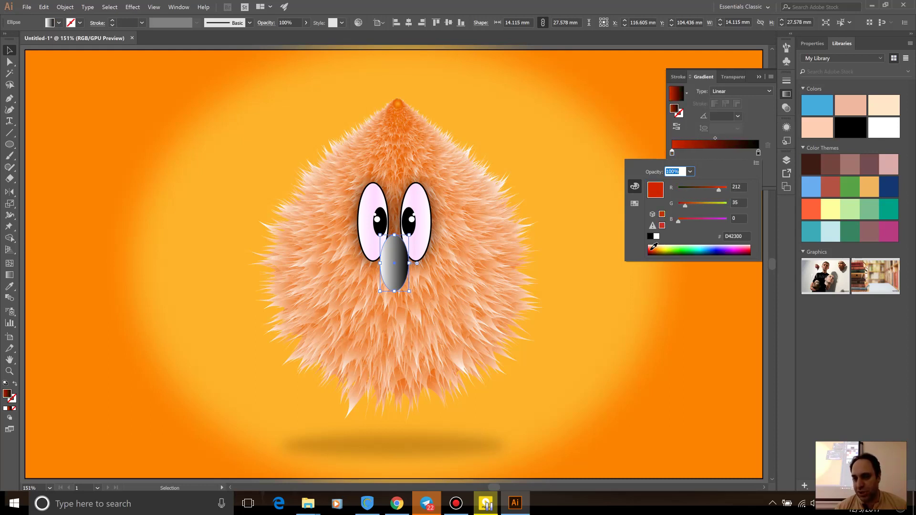
pyautogui.moveTo(655, 245); pyautogui.dragTo(656, 245)
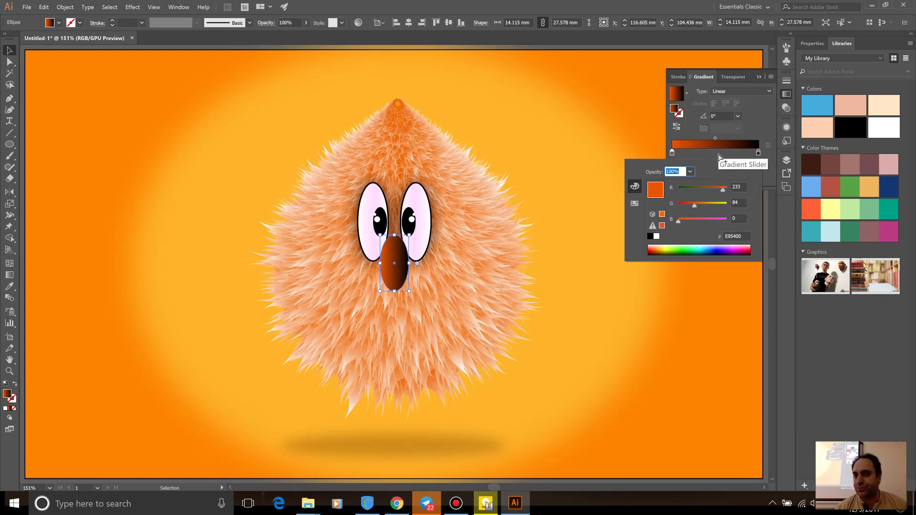
pyautogui.click(660, 247)
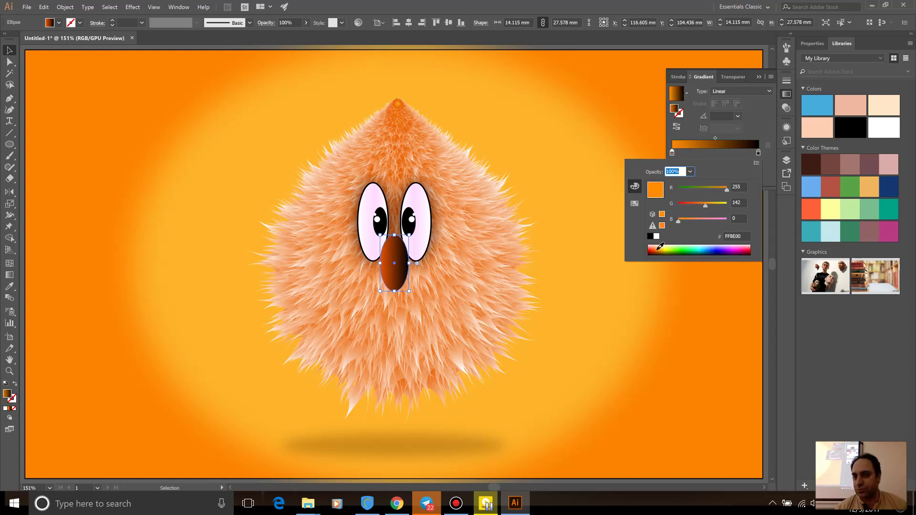
pyautogui.click(660, 247)
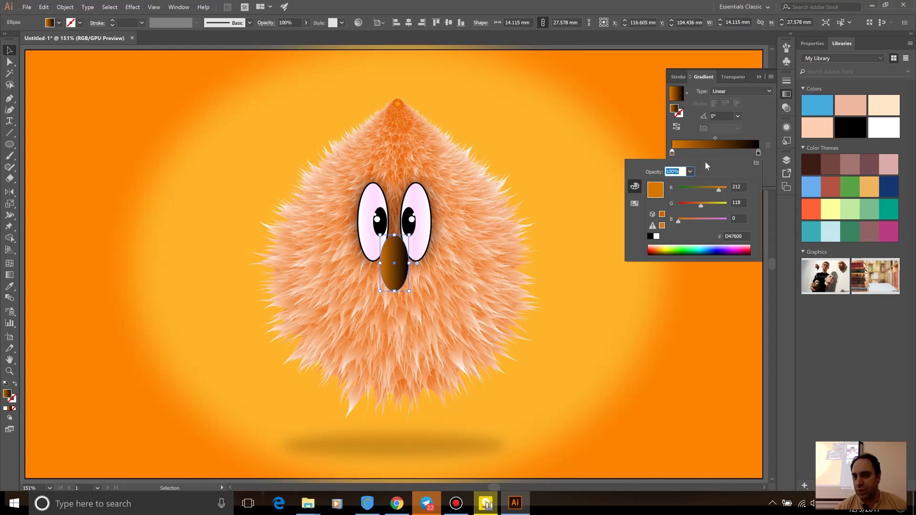
pyautogui.click(634, 205)
pyautogui.click(636, 185)
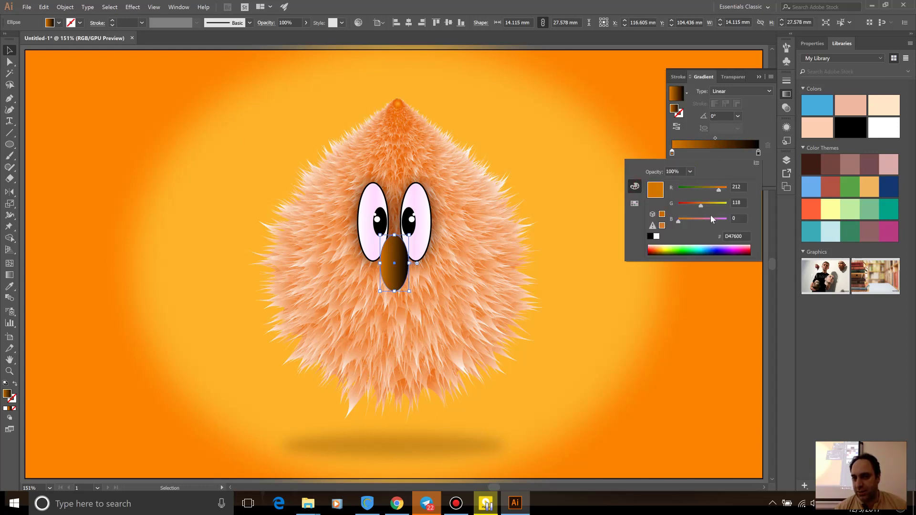
pyautogui.click(743, 235)
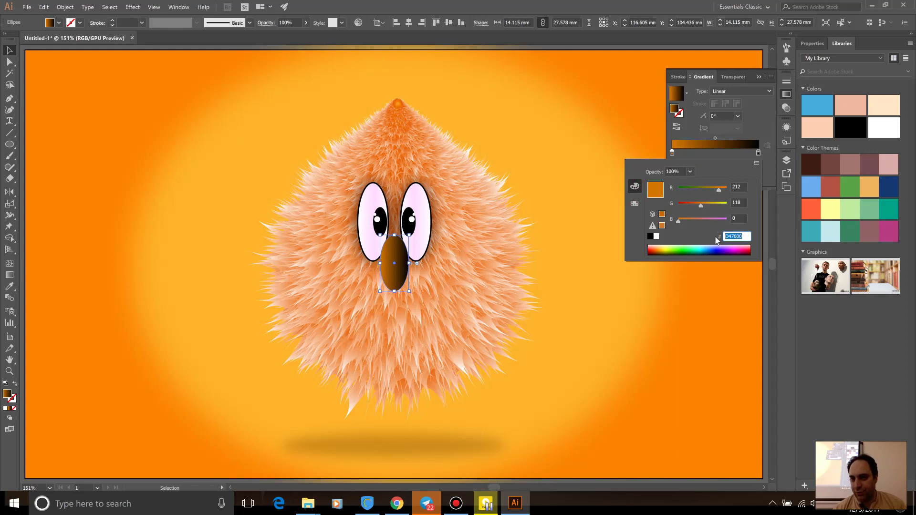
pyautogui.click(759, 153)
# Step: Set the right stop to D47600 and add a brighter orange-yellow middle stop
pyautogui.doubleClick(759, 153)
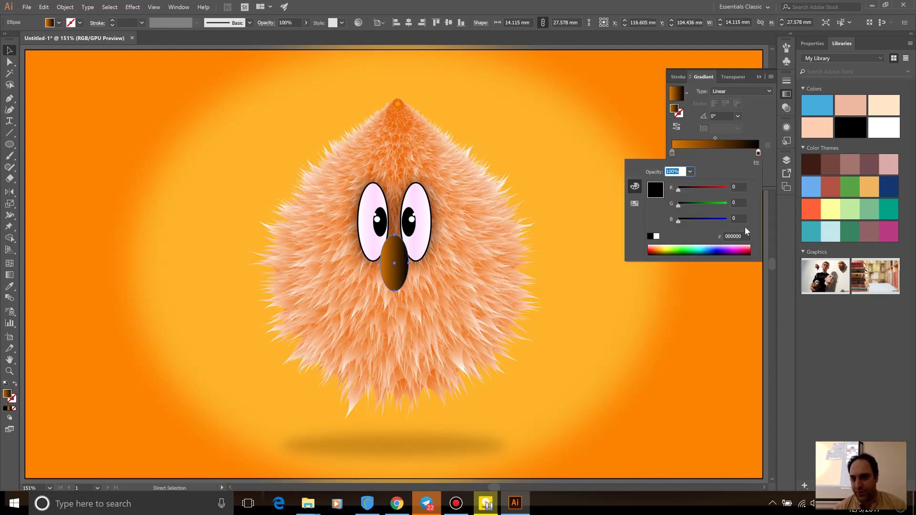
pyautogui.write('D47600')
pyautogui.press('Return')
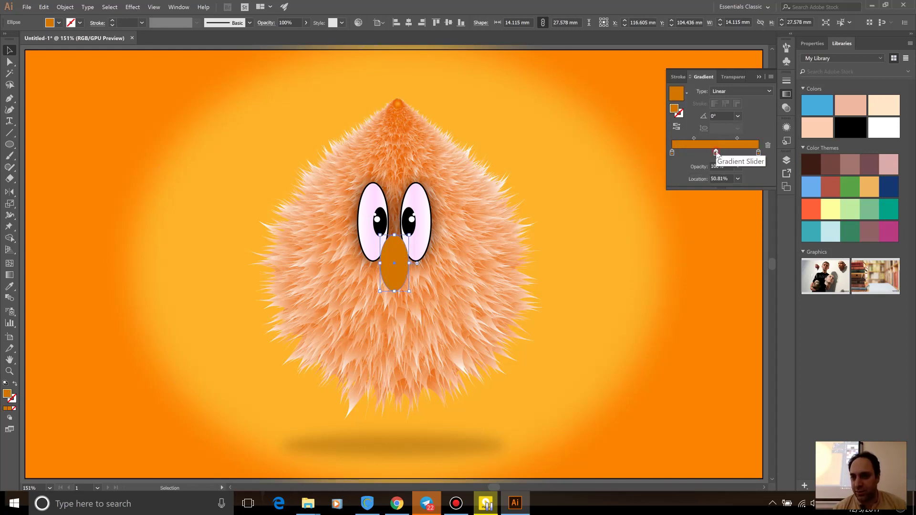
pyautogui.doubleClick(716, 153)
pyautogui.moveTo(671, 245); pyautogui.dragTo(661, 246)
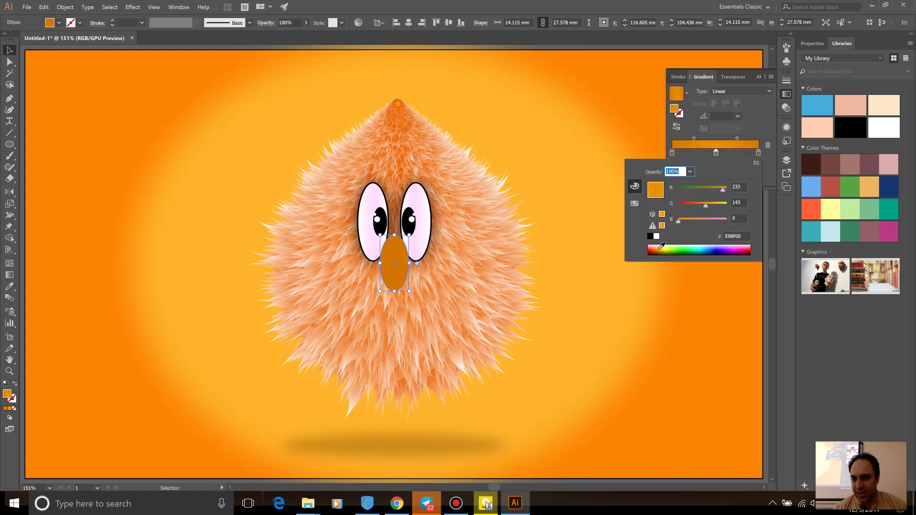
pyautogui.click(732, 161)
# Step: Set the gradient midpoint's location to 30
pyautogui.click(693, 139)
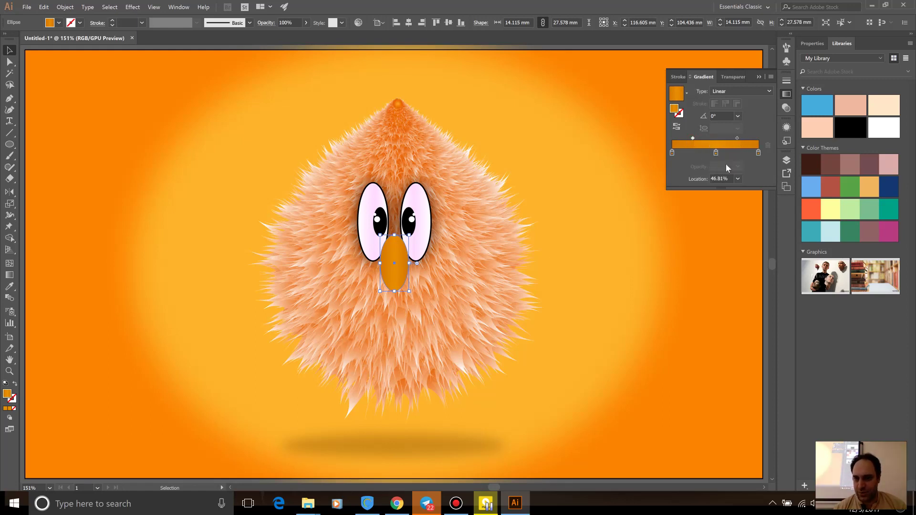
pyautogui.doubleClick(728, 179)
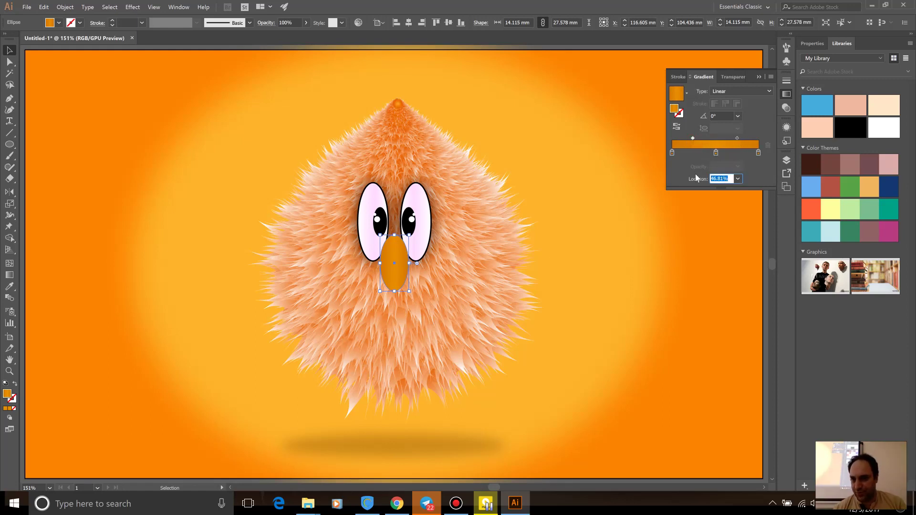
pyautogui.write('30')
pyautogui.click(696, 147)
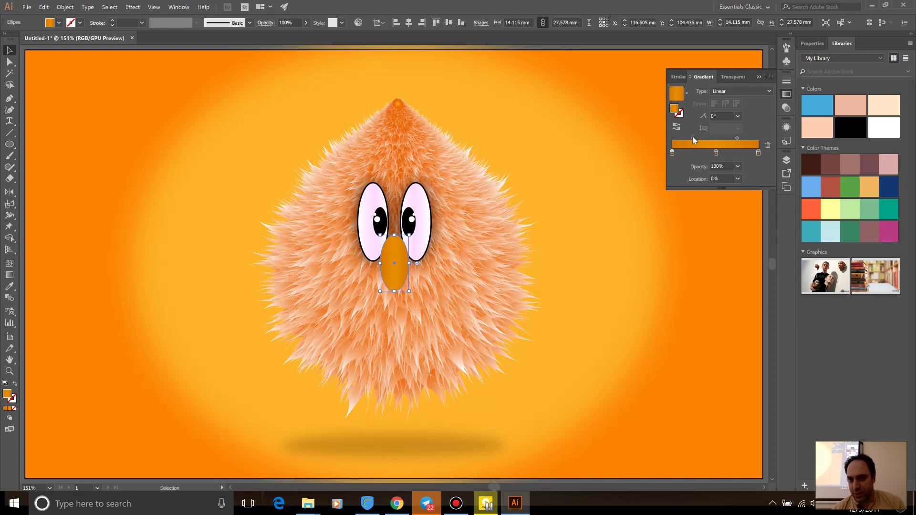
# Step: Shift the left gradient midpoint toward orange and try right-midpoint location values
pyautogui.click(693, 139)
pyautogui.moveTo(692, 137); pyautogui.dragTo(688, 138)
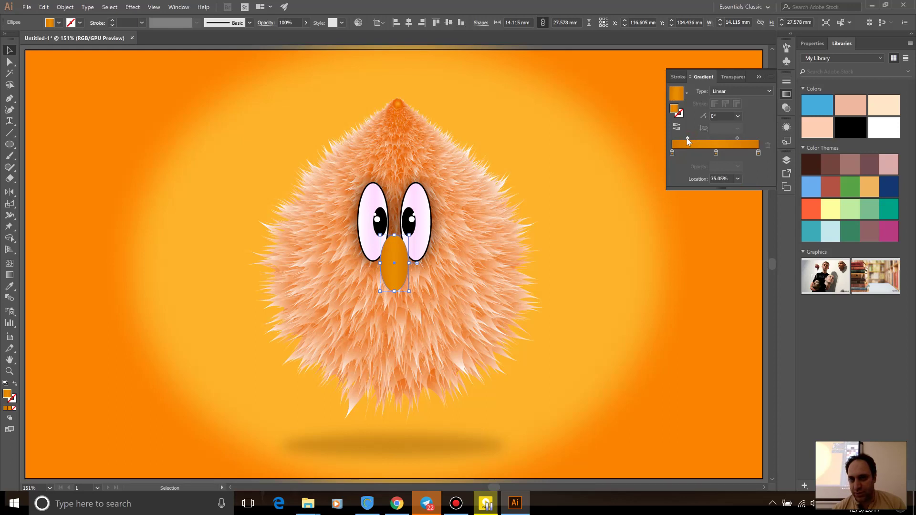
pyautogui.click(737, 138)
pyautogui.click(720, 178)
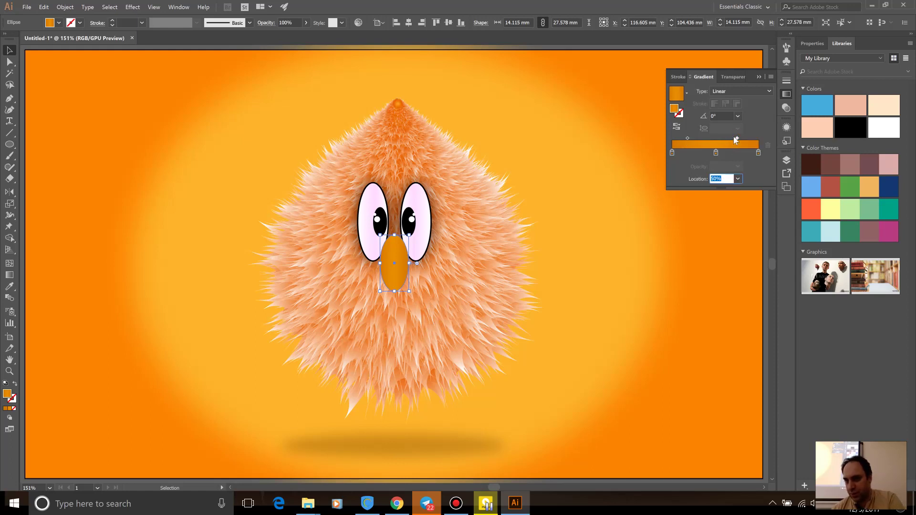
pyautogui.write('35')
pyautogui.click(753, 183)
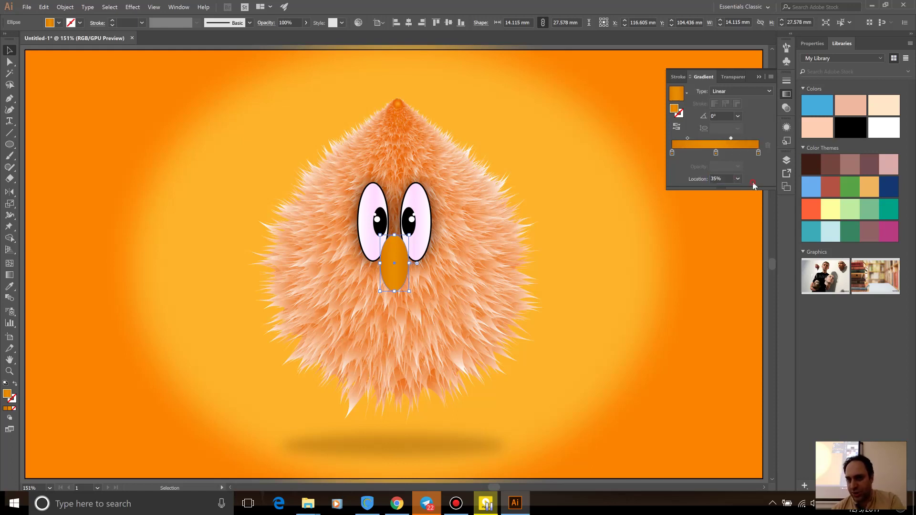
pyautogui.click(718, 179)
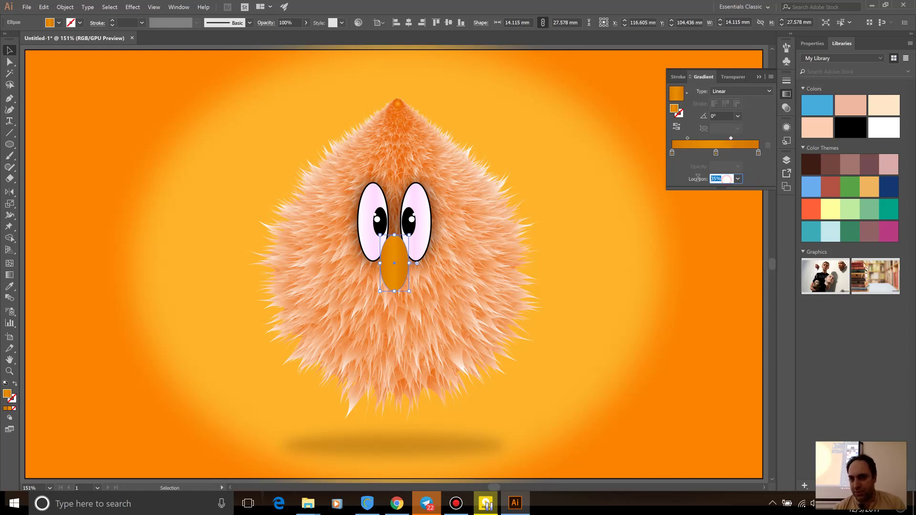
pyautogui.write('-35')
pyautogui.click(768, 183)
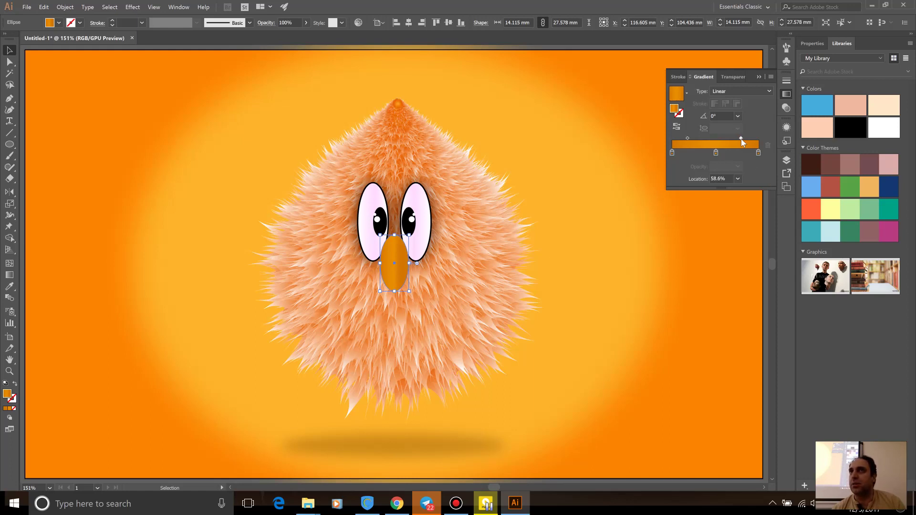
# Step: Set the right midpoint to 65% and select the middle stop's location
pyautogui.click(726, 176)
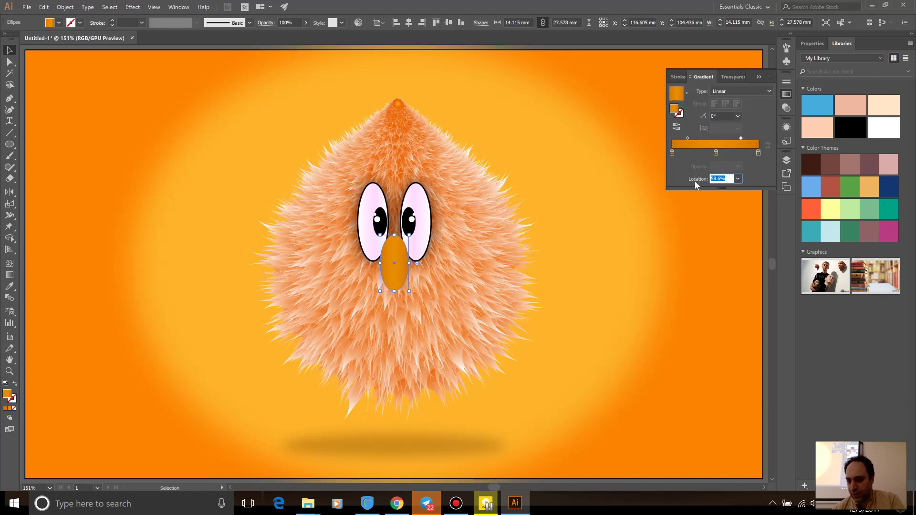
pyautogui.write('65')
pyautogui.press('Return')
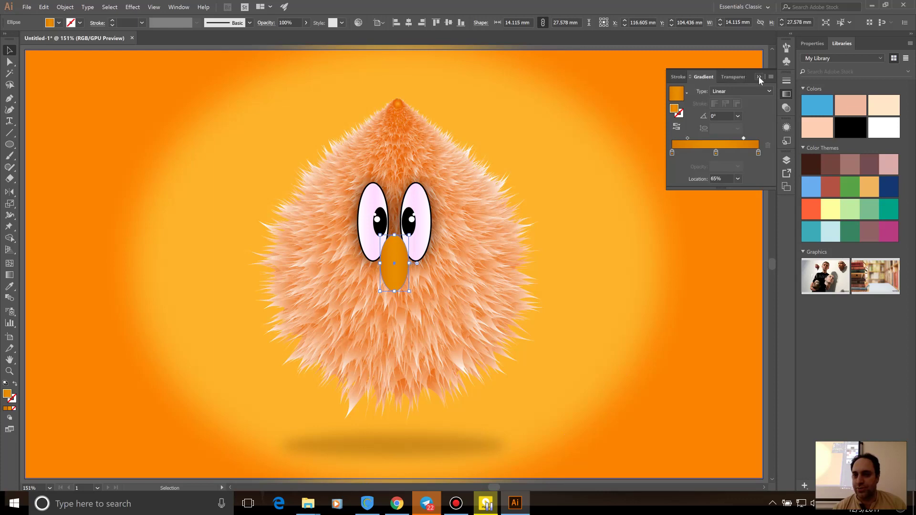
pyautogui.click(715, 153)
pyautogui.click(721, 177)
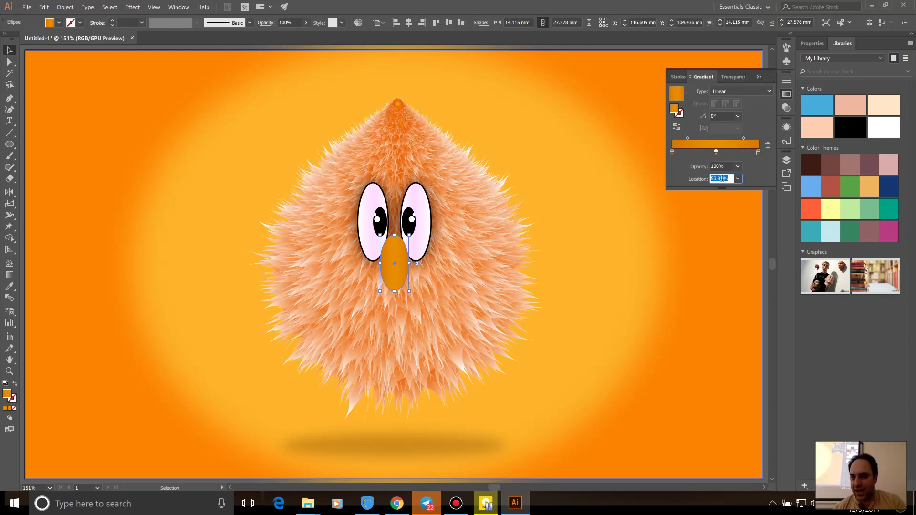
# Step: Place the middle stop at 50% and brighten it to golden orange E9AE00
pyautogui.write('50')
pyautogui.doubleClick(715, 153)
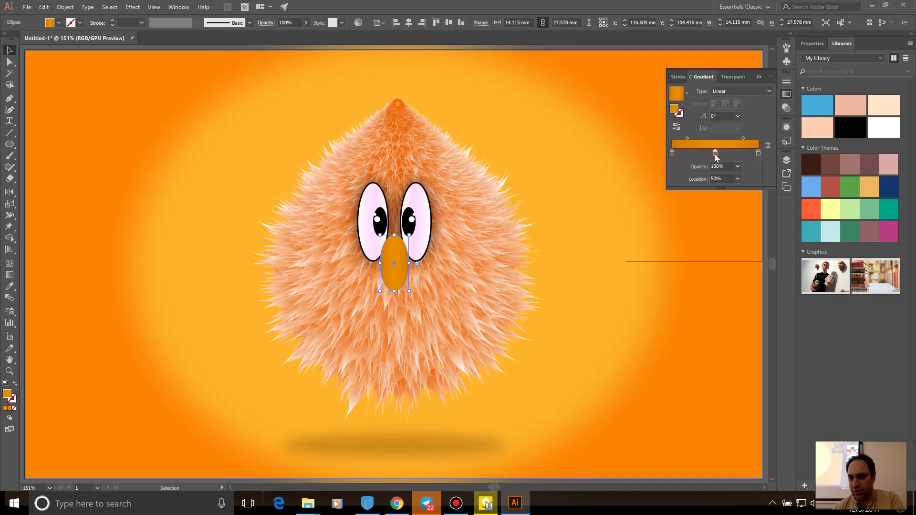
pyautogui.moveTo(701, 205); pyautogui.dragTo(713, 206)
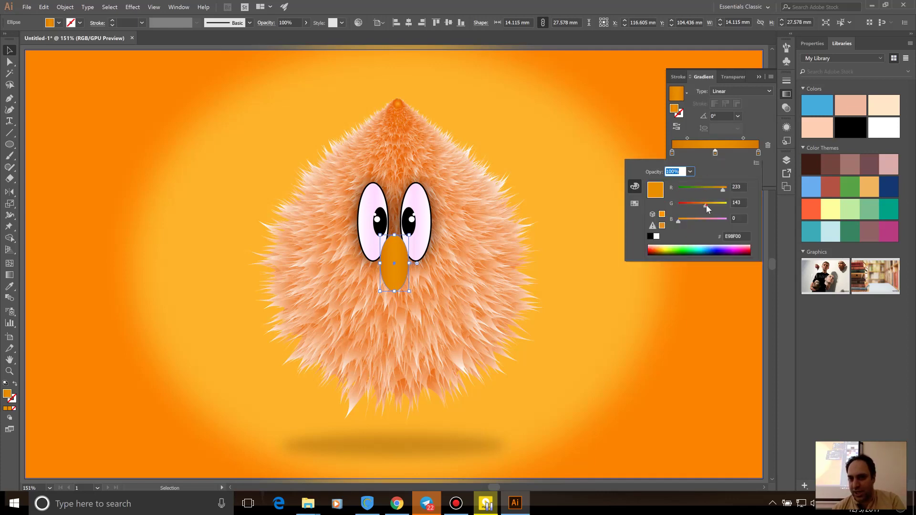
pyautogui.click(737, 162)
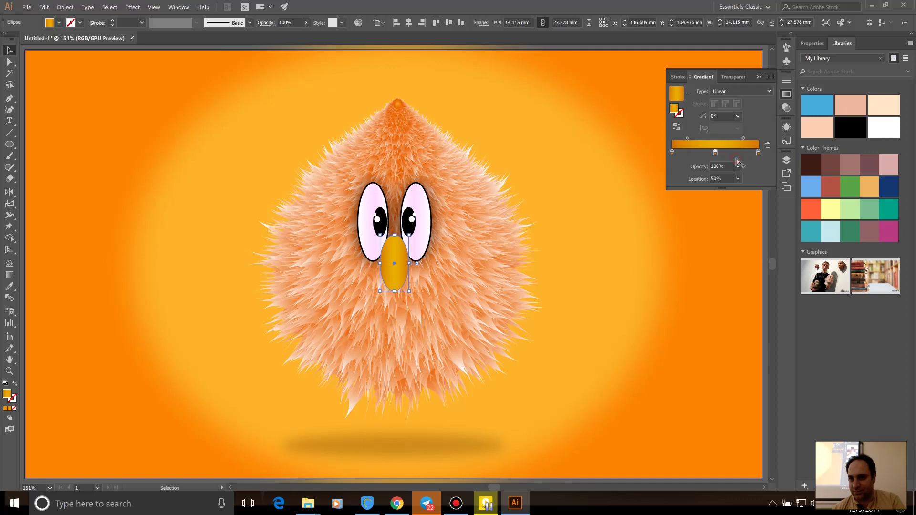
pyautogui.click(757, 77)
pyautogui.click(575, 214)
# Step: Give the nose a thin 1 pt black stroke
pyautogui.click(716, 204)
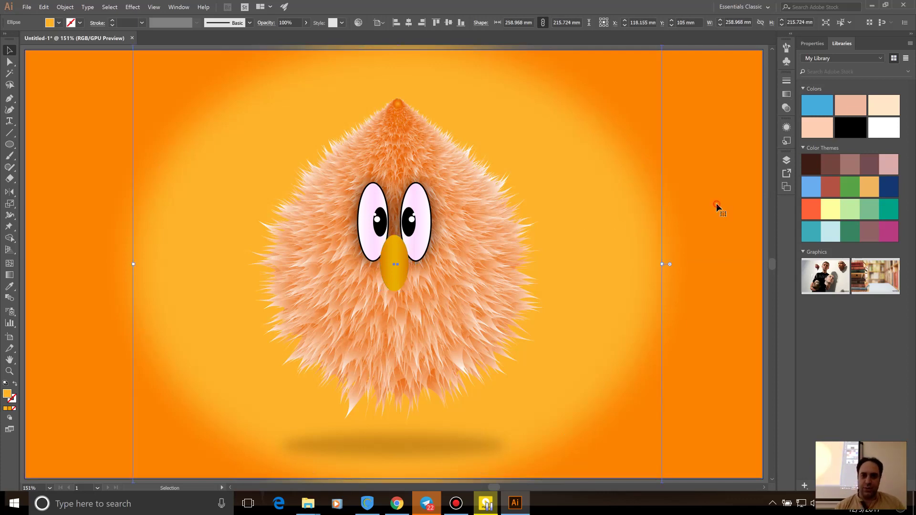
pyautogui.click(391, 251)
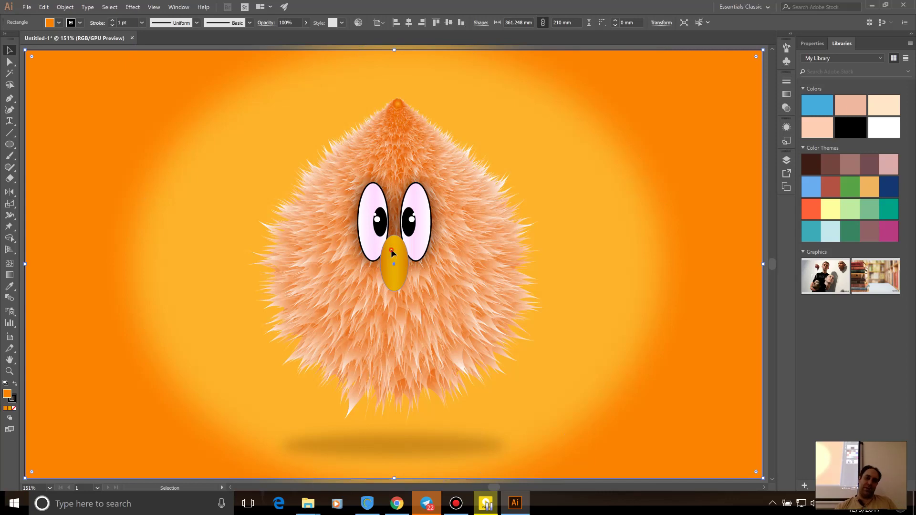
pyautogui.click(80, 23)
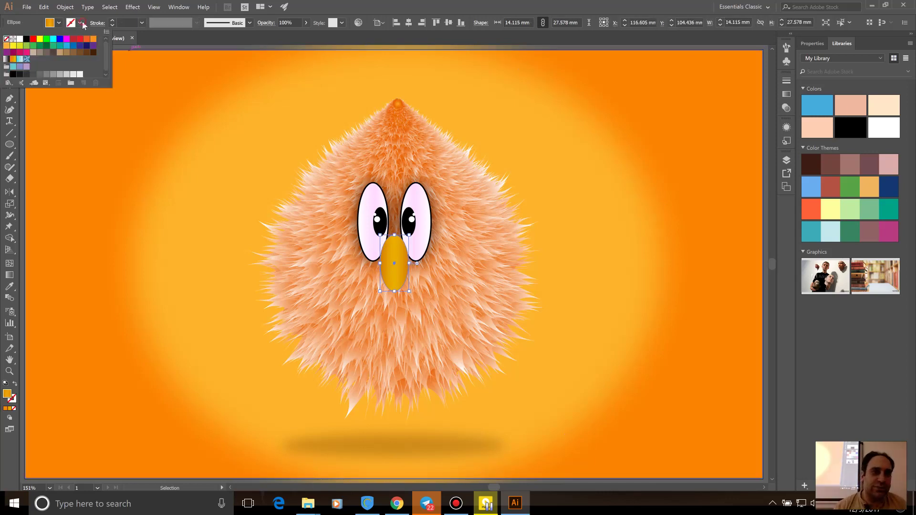
pyautogui.click(27, 39)
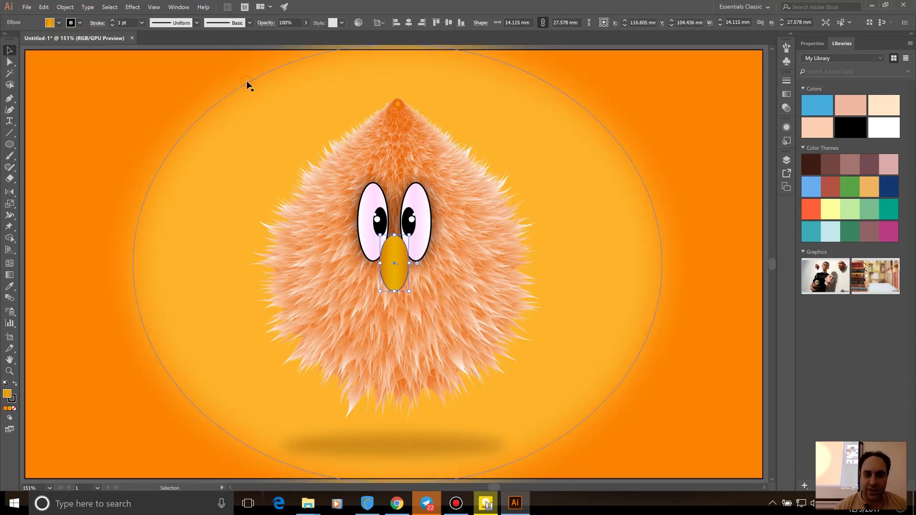
# Step: Inspect the background ellipse, background rectangle and fur blend by selecting each
pyautogui.doubleClick(246, 82)
pyautogui.click(253, 50)
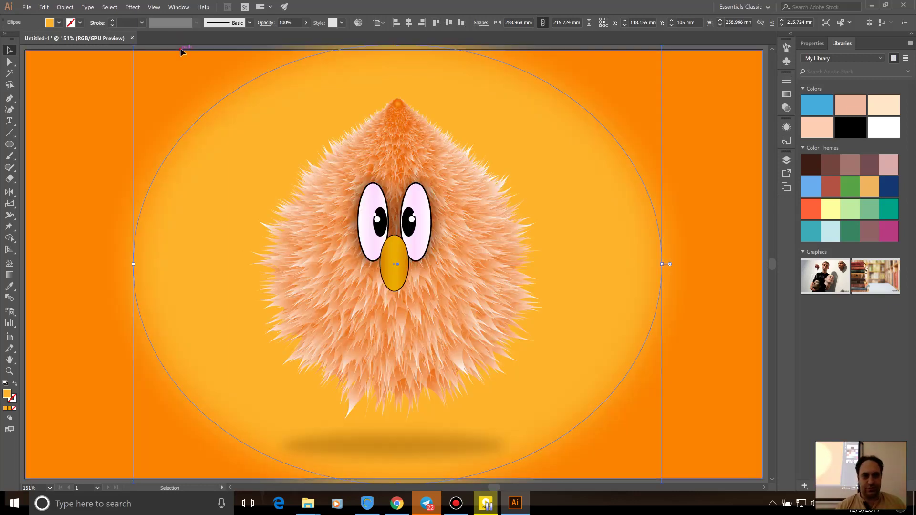
pyautogui.click(114, 50)
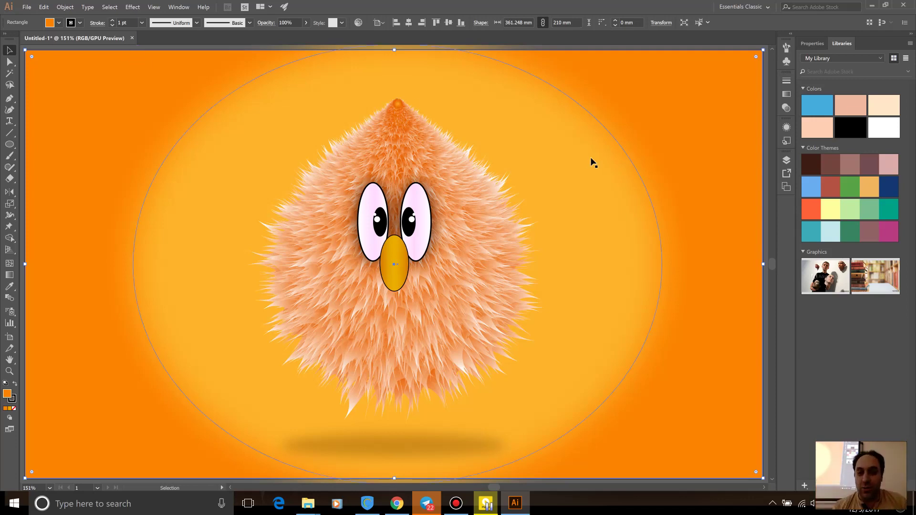
pyautogui.click(628, 49)
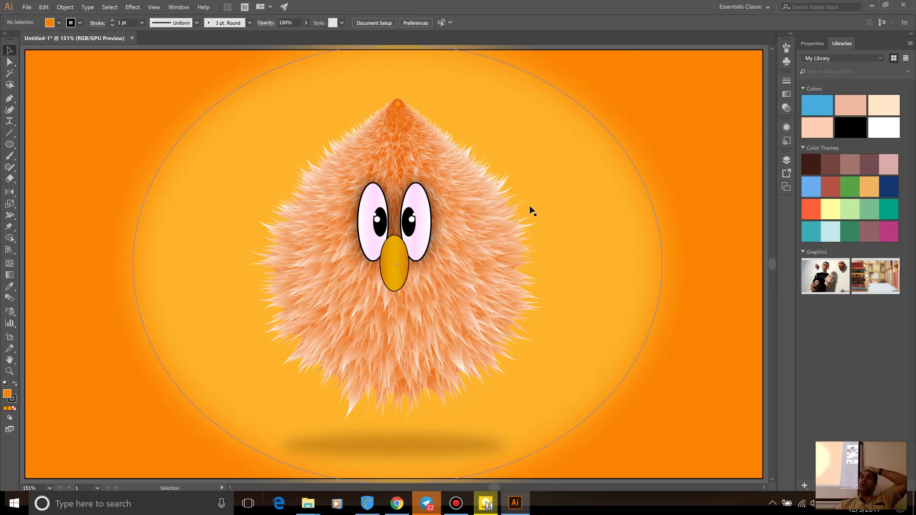
pyautogui.click(501, 277)
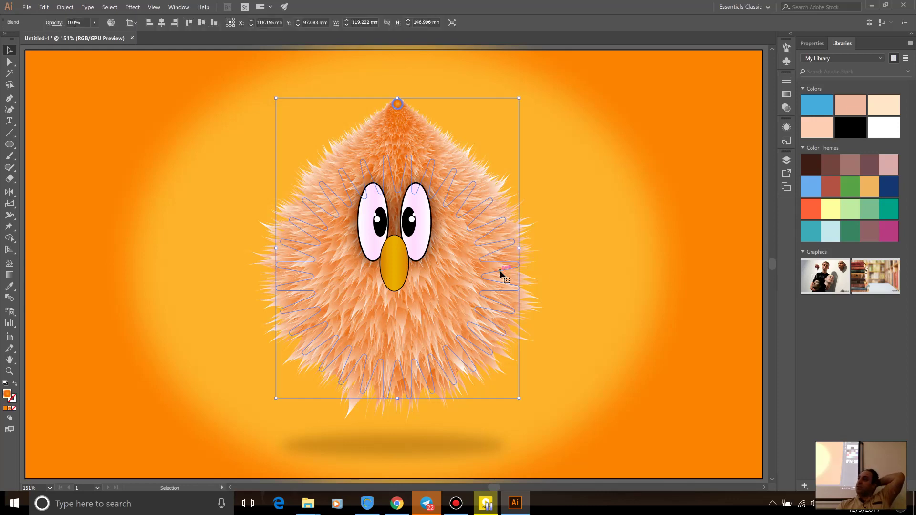
pyautogui.click(489, 48)
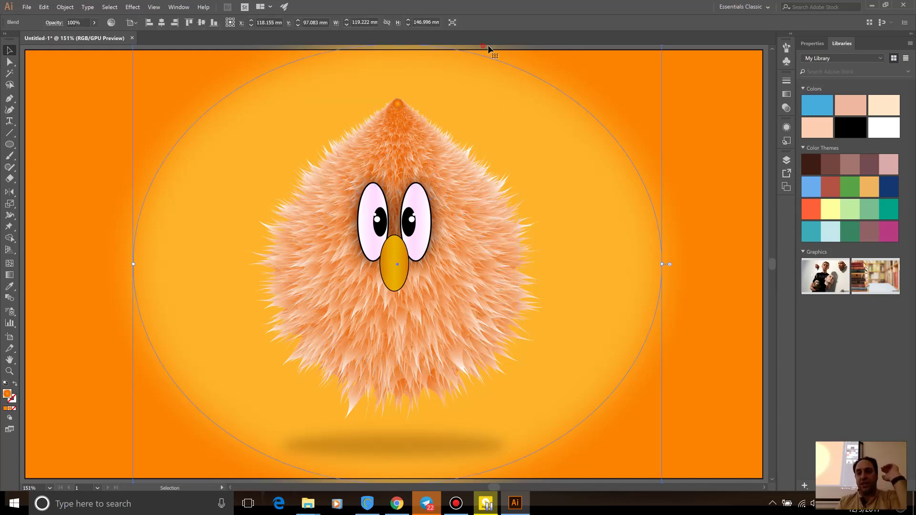
pyautogui.click(696, 47)
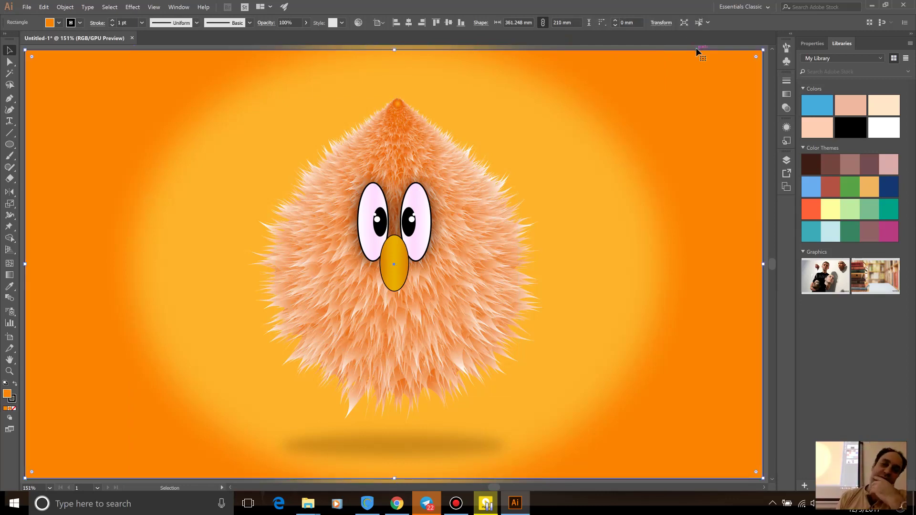